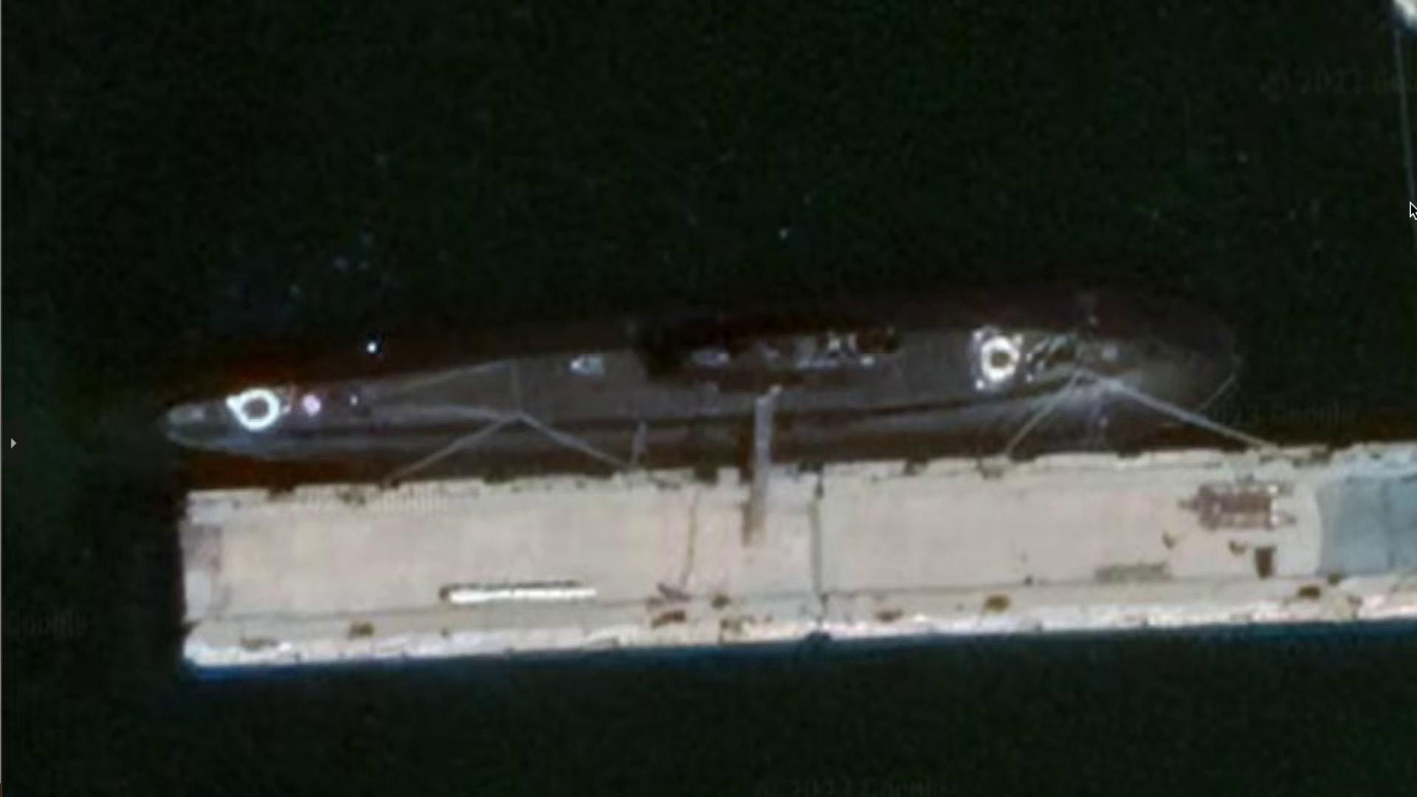
Step: Measure the perimeter and area of the harbour basin enclosing the three submarine piers with a seven-point polygon, and close the measurement
{"action": "left_click_drag", "start_coordinate": [1133, 476], "coordinate": [1007, 546]}
{"action": "scroll", "coordinate": [1007, 546], "scroll_direction": "down", "scroll_amount": 2}
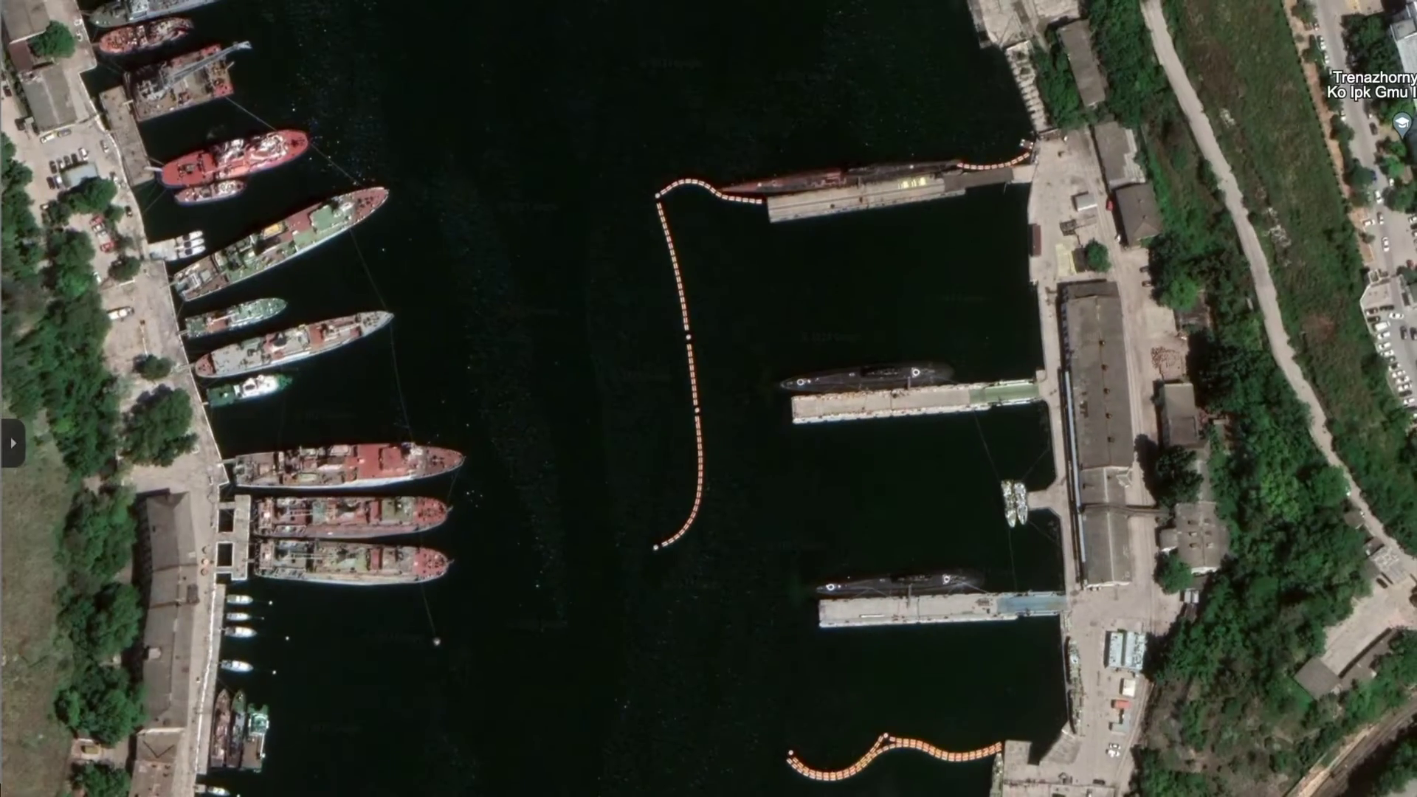
{"action": "left_click", "coordinate": [1005, 47]}
{"action": "left_click", "coordinate": [639, 136]}
{"action": "left_click", "coordinate": [701, 533]}
{"action": "left_click", "coordinate": [671, 789]}
{"action": "left_click", "coordinate": [1074, 780]}
{"action": "left_click", "coordinate": [1041, 252]}
{"action": "left_click", "coordinate": [1035, 140]}
{"action": "left_click", "coordinate": [1005, 47]}
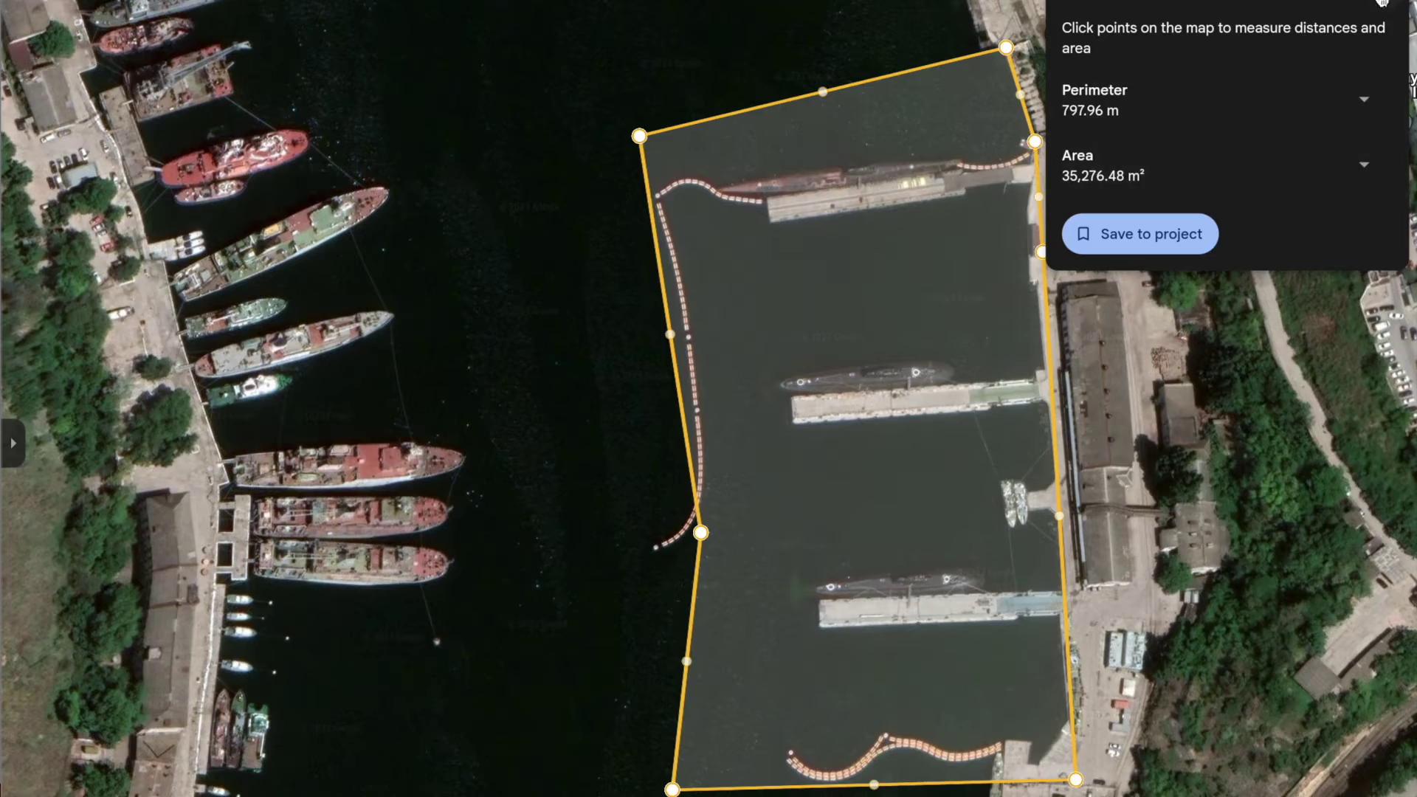
{"action": "left_click", "coordinate": [1382, 7]}
{"action": "scroll", "coordinate": [946, 468], "scroll_direction": "down", "scroll_amount": 3}
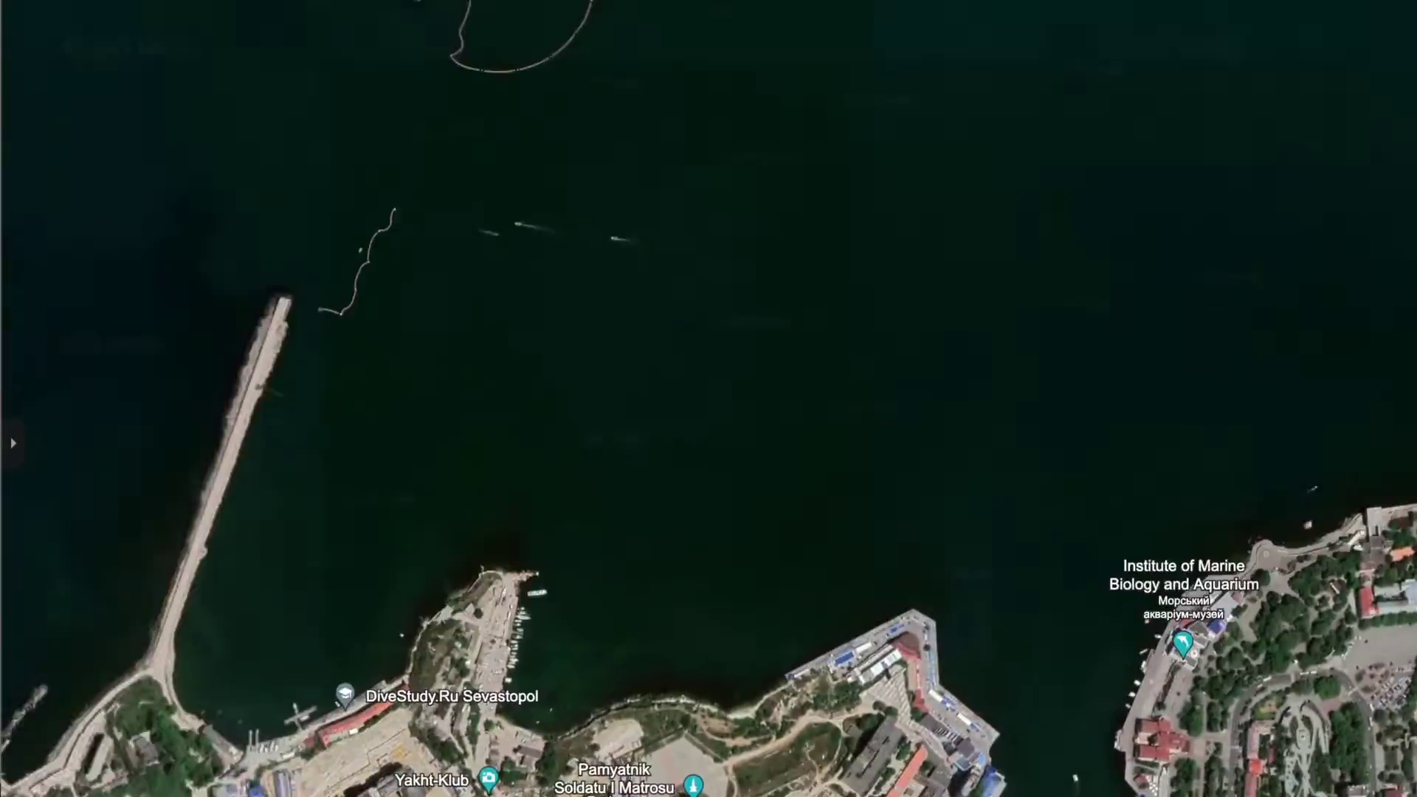
{"action": "left_click", "coordinate": [776, 140]}
{"action": "left_click", "coordinate": [583, 600]}
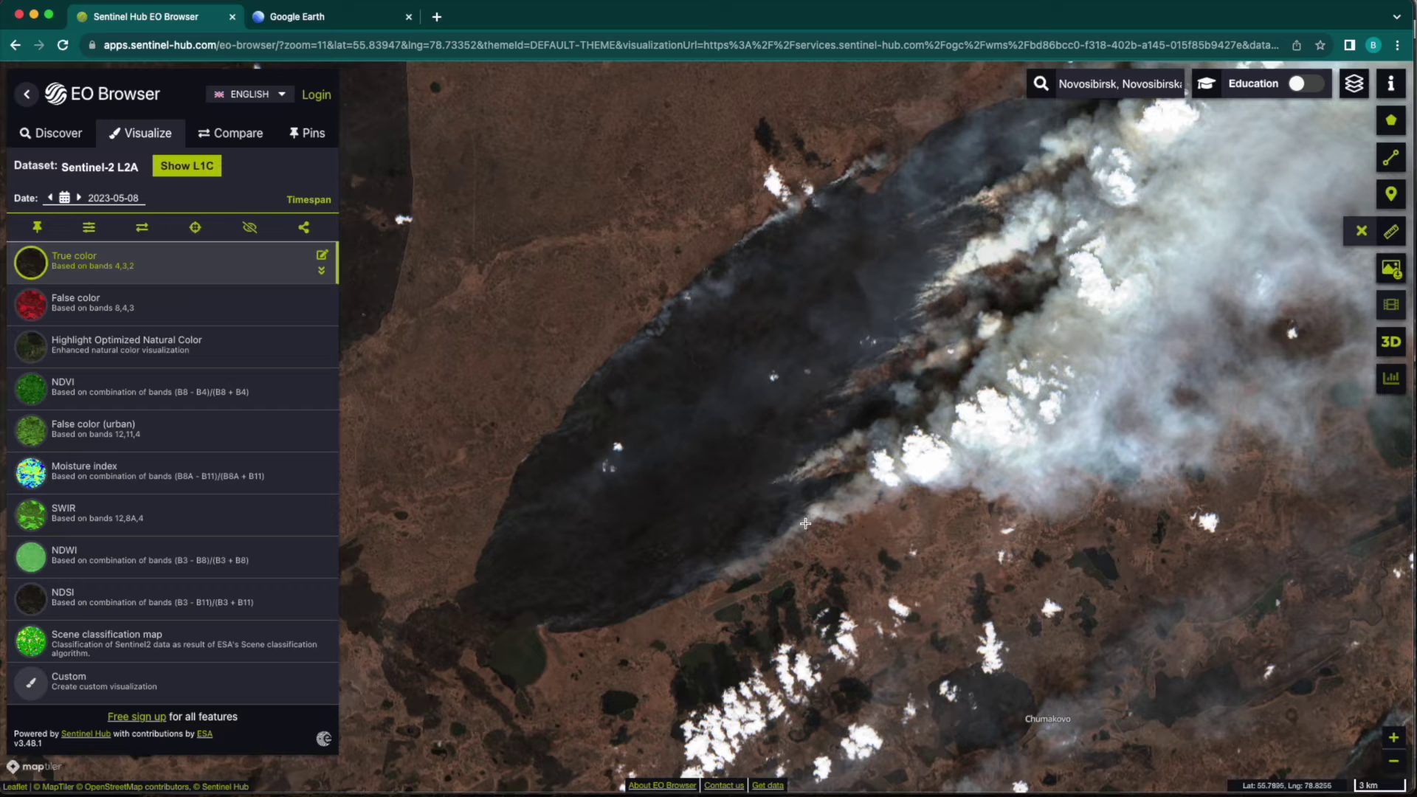
Step: In Sentinel Hub EO Browser, trace the measurement polygon along the burn scar's southern edge and around its southwestern tip
{"action": "left_click", "coordinate": [808, 509]}
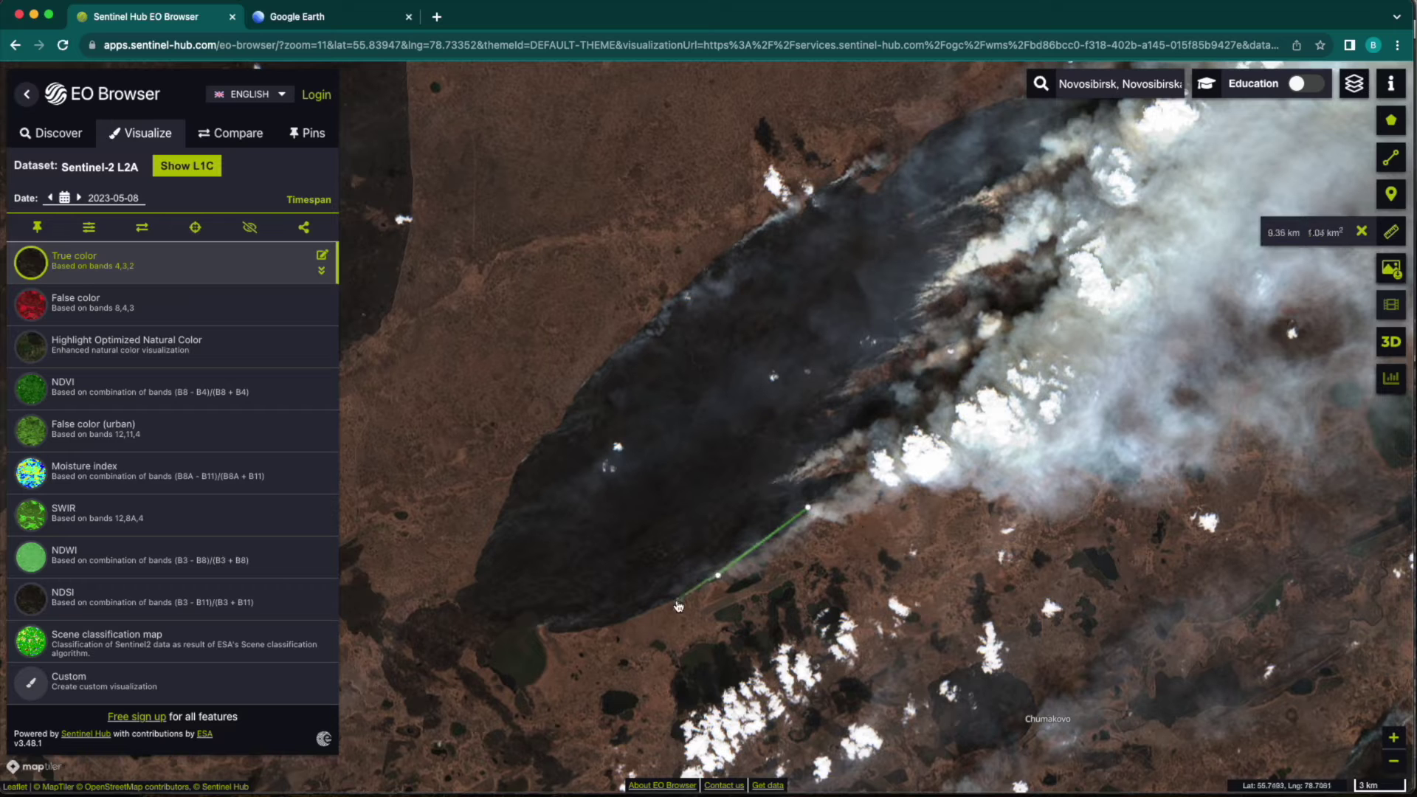
{"action": "left_click", "coordinate": [719, 575]}
{"action": "left_click", "coordinate": [635, 619]}
{"action": "left_click", "coordinate": [550, 629]}
{"action": "left_click", "coordinate": [460, 611]}
{"action": "left_click", "coordinate": [453, 589]}
{"action": "left_click", "coordinate": [482, 576]}
Step: Continue the measurement polygon along the burn scar's northwestern edge up to its northeastern tip
{"action": "left_click", "coordinate": [515, 466]}
{"action": "left_click", "coordinate": [539, 437]}
{"action": "left_click", "coordinate": [580, 377]}
{"action": "left_click", "coordinate": [676, 288]}
{"action": "left_click", "coordinate": [746, 227]}
{"action": "left_click", "coordinate": [806, 201]}
{"action": "left_click", "coordinate": [851, 172]}
{"action": "left_click", "coordinate": [876, 188]}
{"action": "left_click", "coordinate": [925, 132]}
{"action": "left_click_drag", "start_coordinate": [1009, 106], "coordinate": [845, 239]}
{"action": "left_click", "coordinate": [955, 219]}
Step: Complete the burn scar's area measurement by tracing its smoke-covered eastern edge back to the starting point
{"action": "left_click", "coordinate": [951, 262]}
{"action": "left_click", "coordinate": [827, 317]}
{"action": "left_click", "coordinate": [809, 370]}
{"action": "left_click", "coordinate": [737, 457]}
{"action": "left_click", "coordinate": [754, 468]}
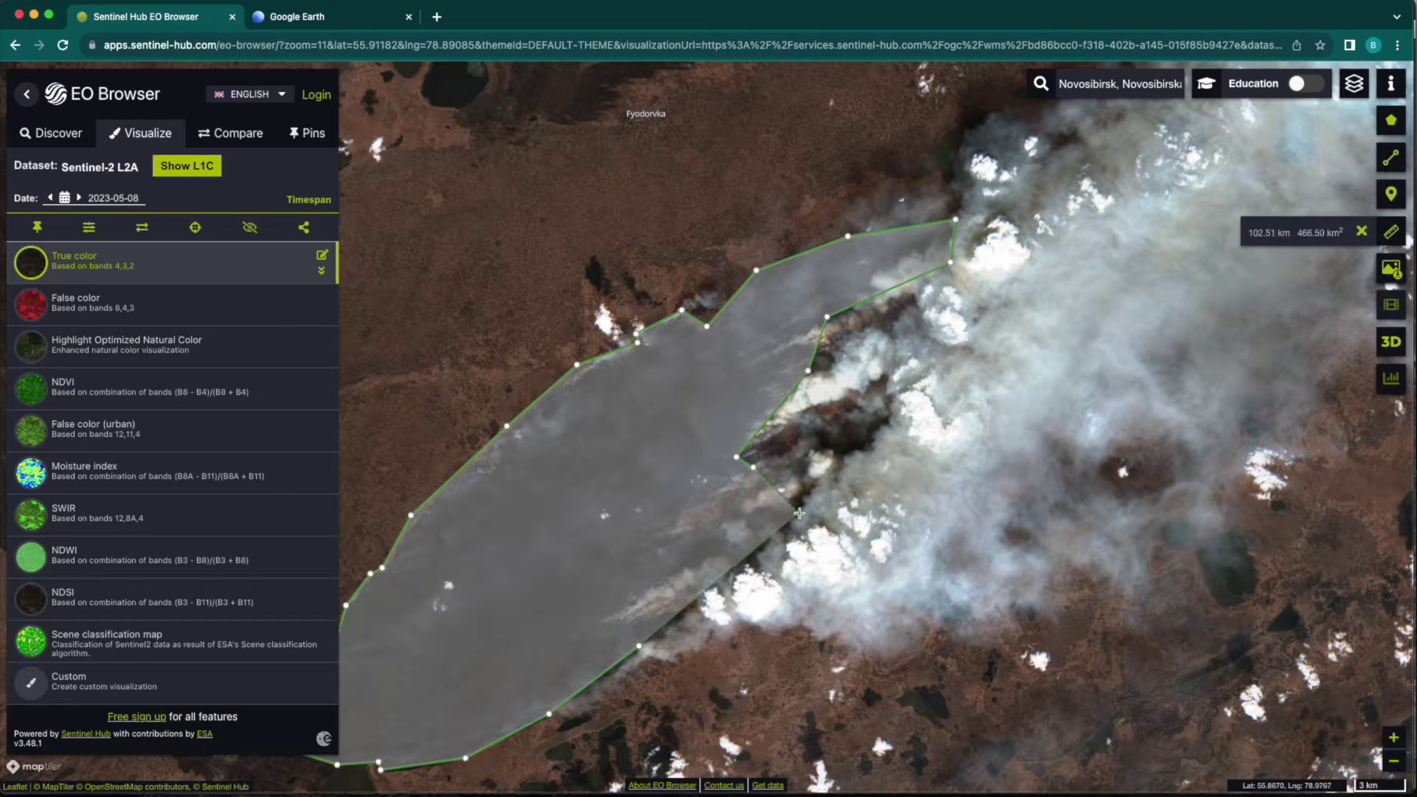
{"action": "left_click", "coordinate": [803, 508]}
{"action": "left_click_drag", "start_coordinate": [803, 508], "coordinate": [821, 395]}
{"action": "left_click", "coordinate": [778, 453]}
{"action": "left_click", "coordinate": [684, 532]}
{"action": "scroll", "coordinate": [683, 532], "scroll_direction": "down", "scroll_amount": 4}
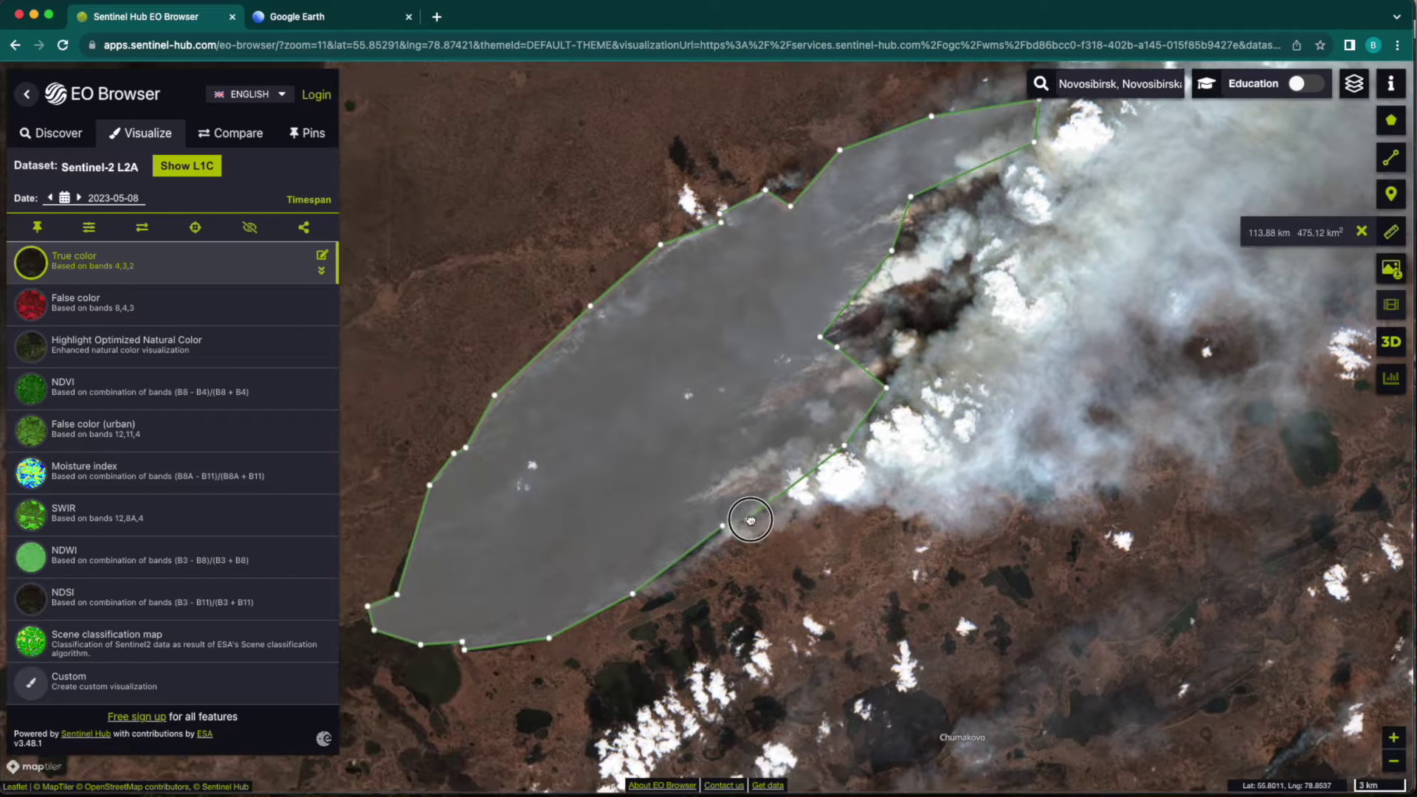
{"action": "scroll", "coordinate": [760, 528], "scroll_direction": "up", "scroll_amount": 2}
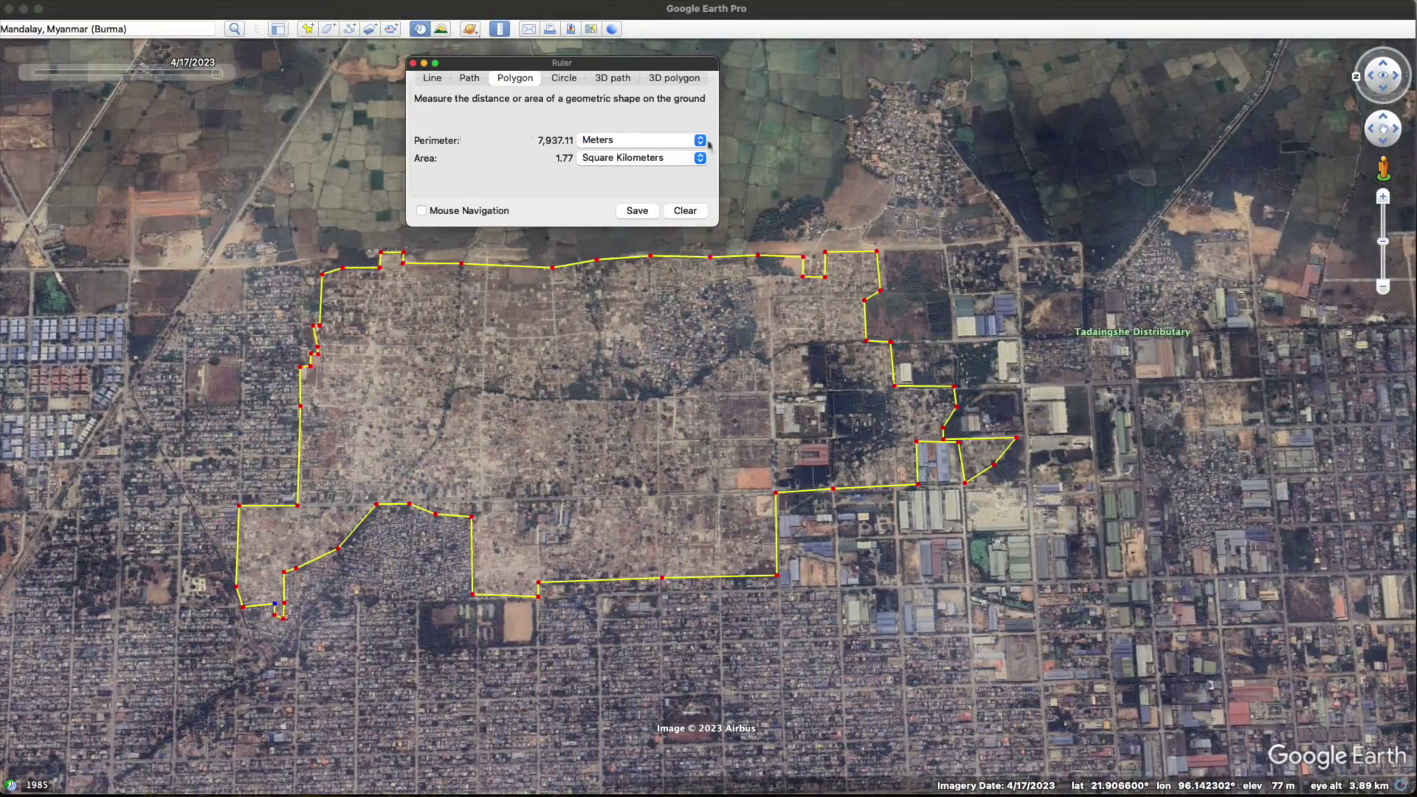
Step: In Google Earth Pro, change the perimeter unit of the Mandalay polygon measurement
{"action": "left_click", "coordinate": [641, 139]}
{"action": "left_click", "coordinate": [607, 156]}
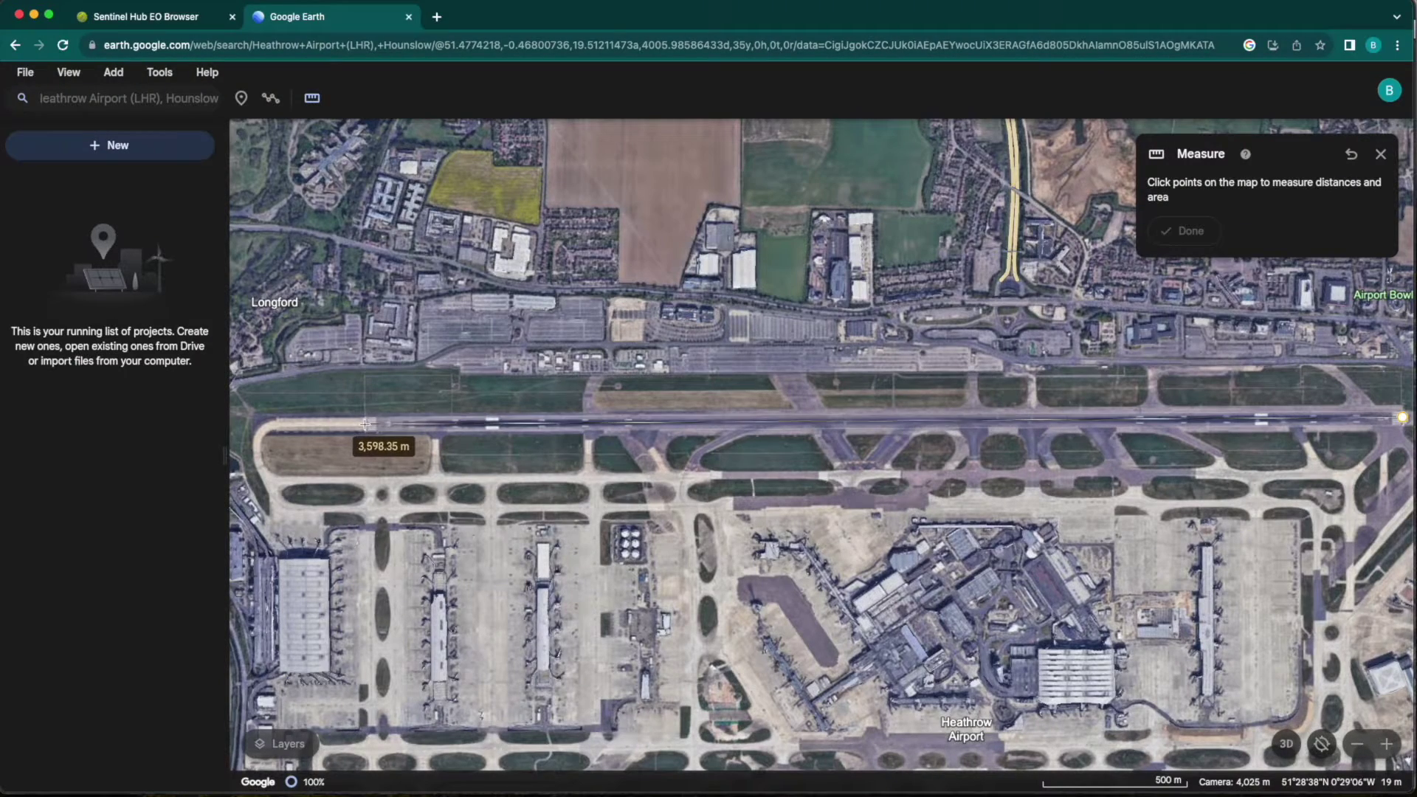
Step: In the Google Earth web version, measure the length of Heathrow Airport's northern runway
{"action": "double_click", "coordinate": [371, 424]}
{"action": "left_click_drag", "start_coordinate": [807, 375], "coordinate": [642, 369]}
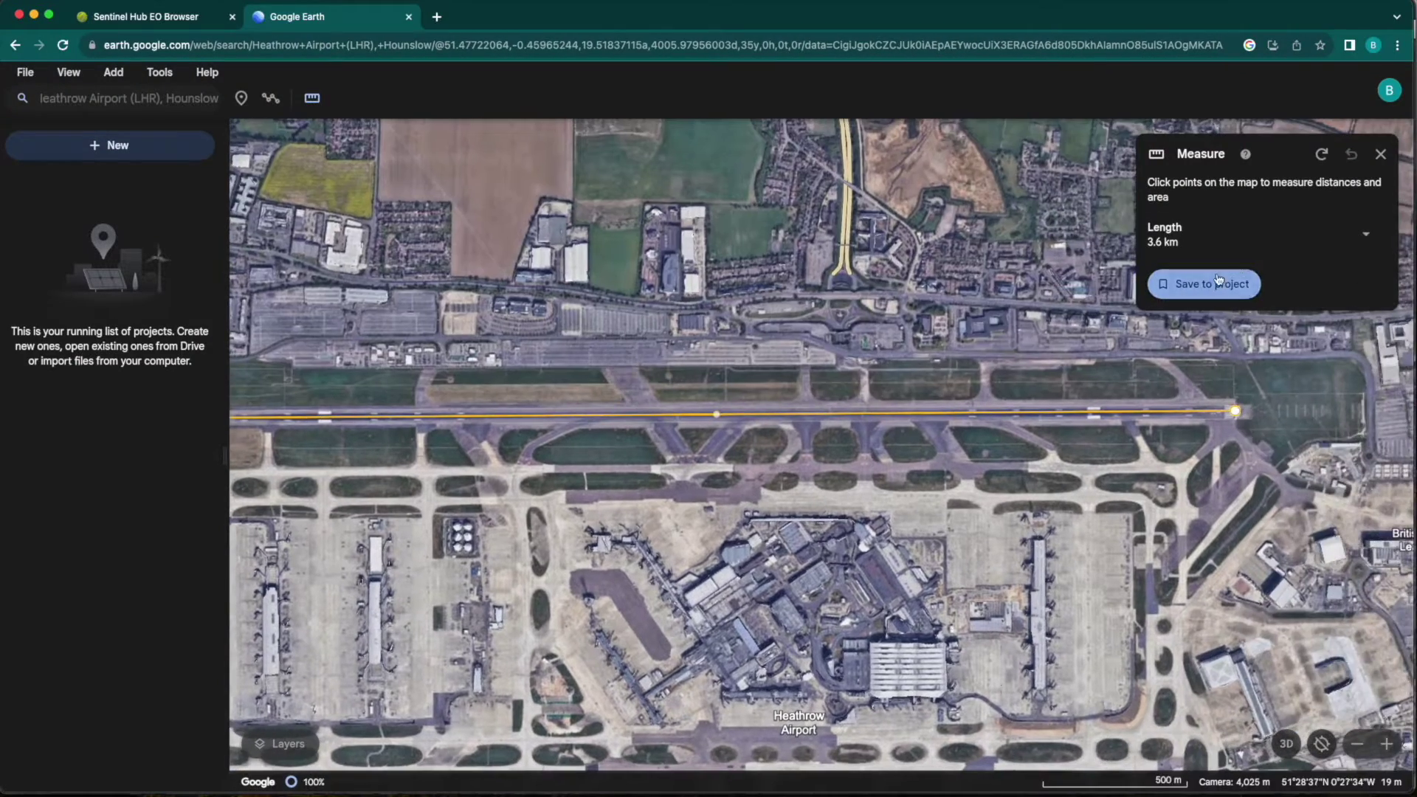
Step: Measure the perimeter and area of one double-row parking block near Heathrow's runway, and change the perimeter's unit
{"action": "scroll", "coordinate": [754, 354], "scroll_direction": "up", "scroll_amount": 4}
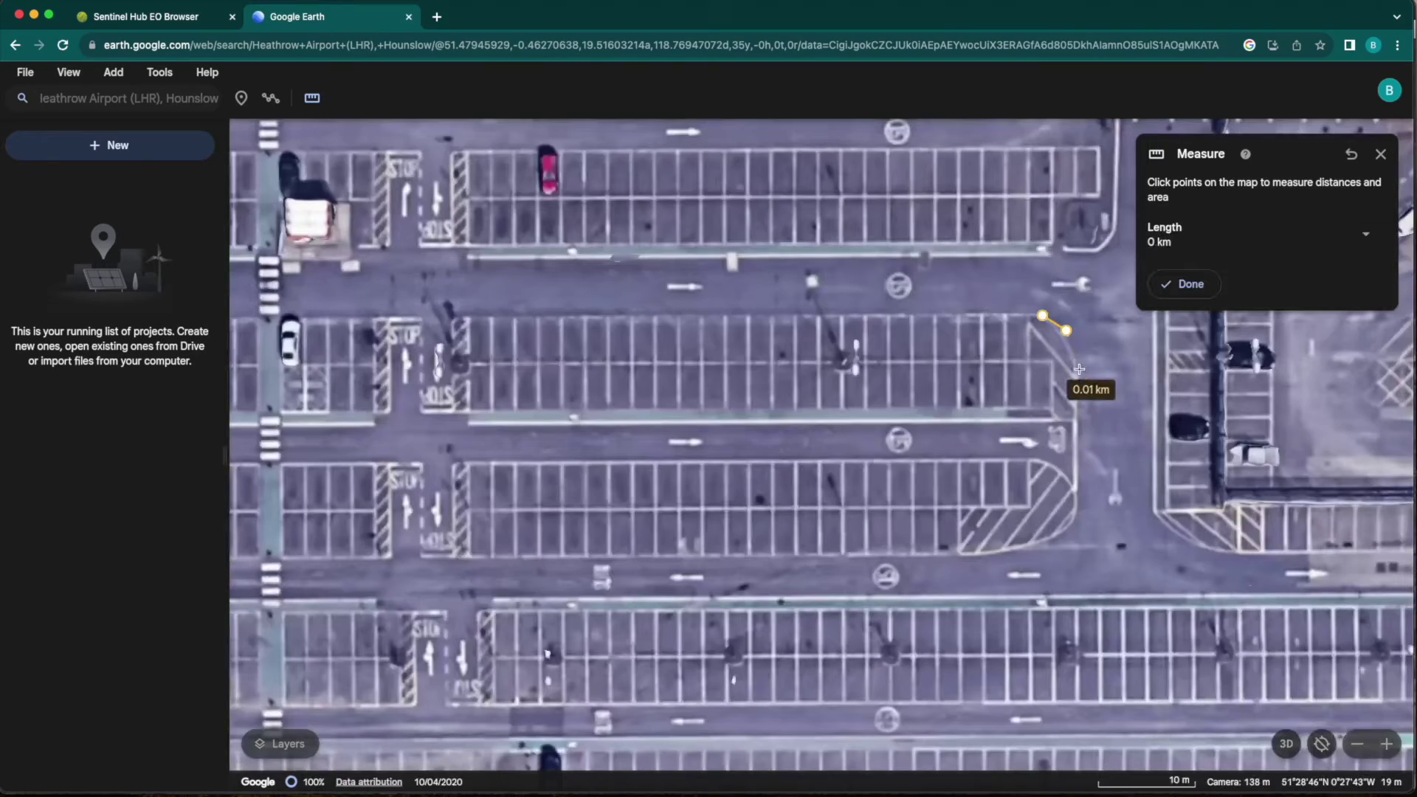
{"action": "left_click", "coordinate": [1067, 330]}
{"action": "left_click", "coordinate": [1079, 368]}
{"action": "left_click", "coordinate": [1078, 422]}
{"action": "left_click", "coordinate": [470, 425]}
{"action": "left_click", "coordinate": [453, 411]}
{"action": "left_click", "coordinate": [449, 316]}
{"action": "left_click", "coordinate": [463, 315]}
{"action": "left_click", "coordinate": [1042, 318]}
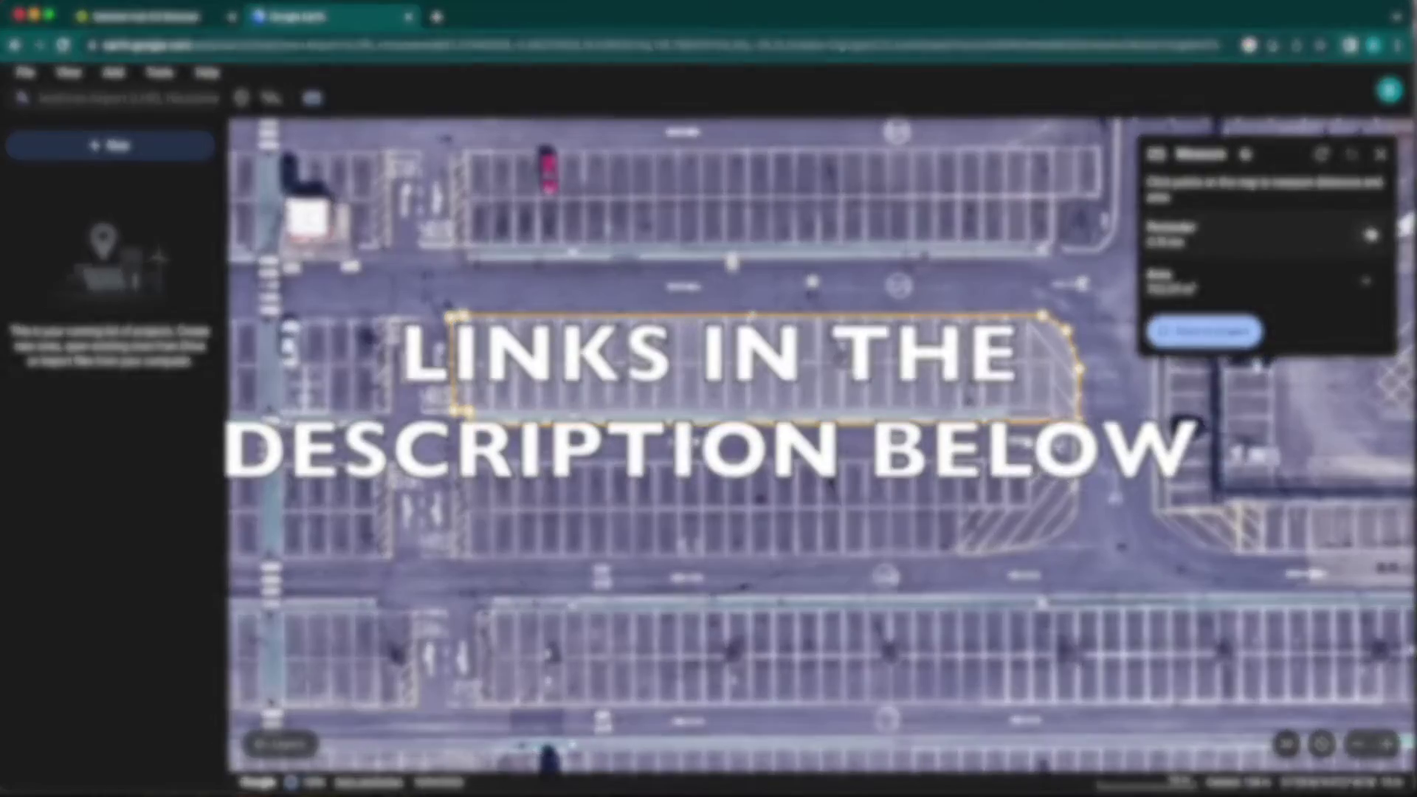
{"action": "left_click", "coordinate": [1175, 246]}
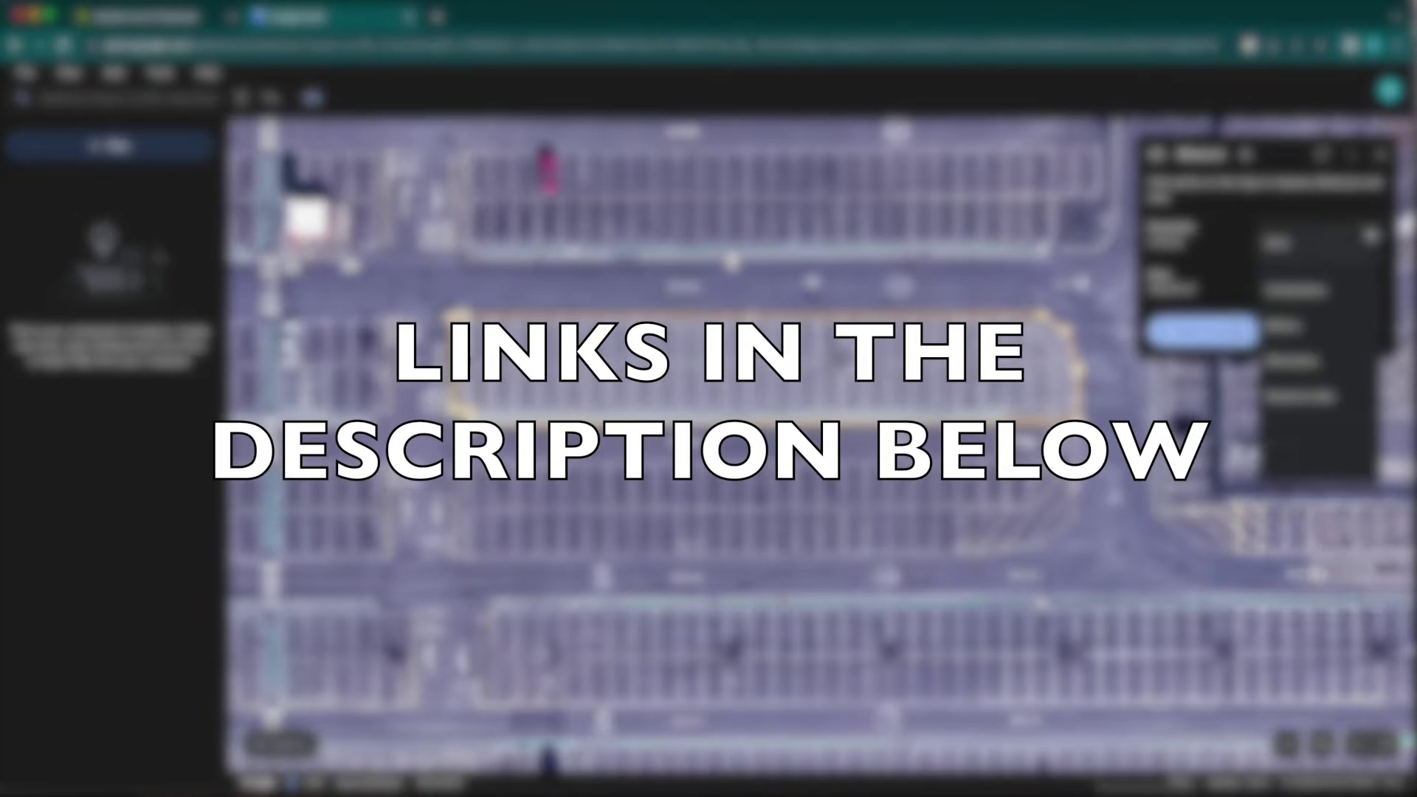
{"action": "left_click", "coordinate": [1307, 331]}
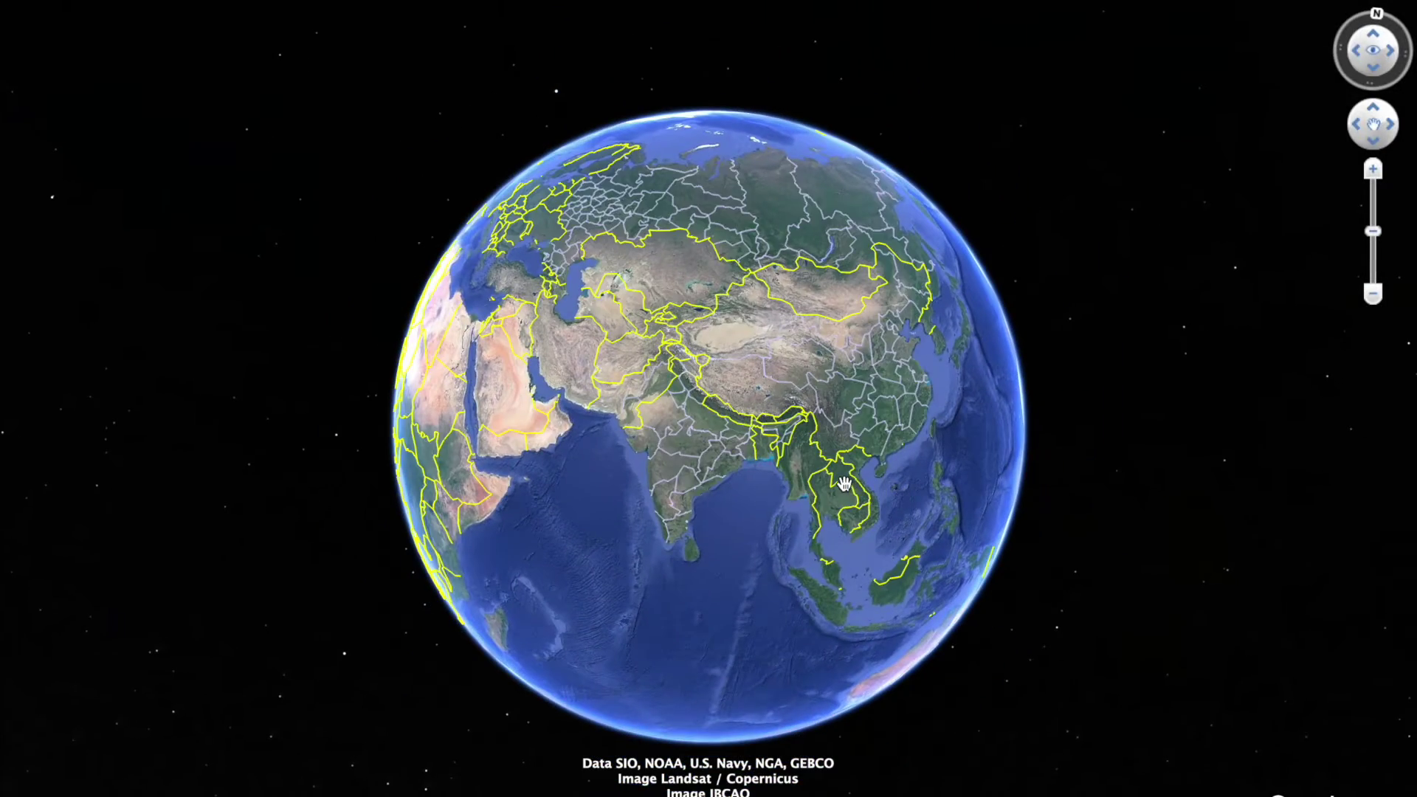
{"action": "left_click_drag", "start_coordinate": [841, 482], "coordinate": [1180, 382]}
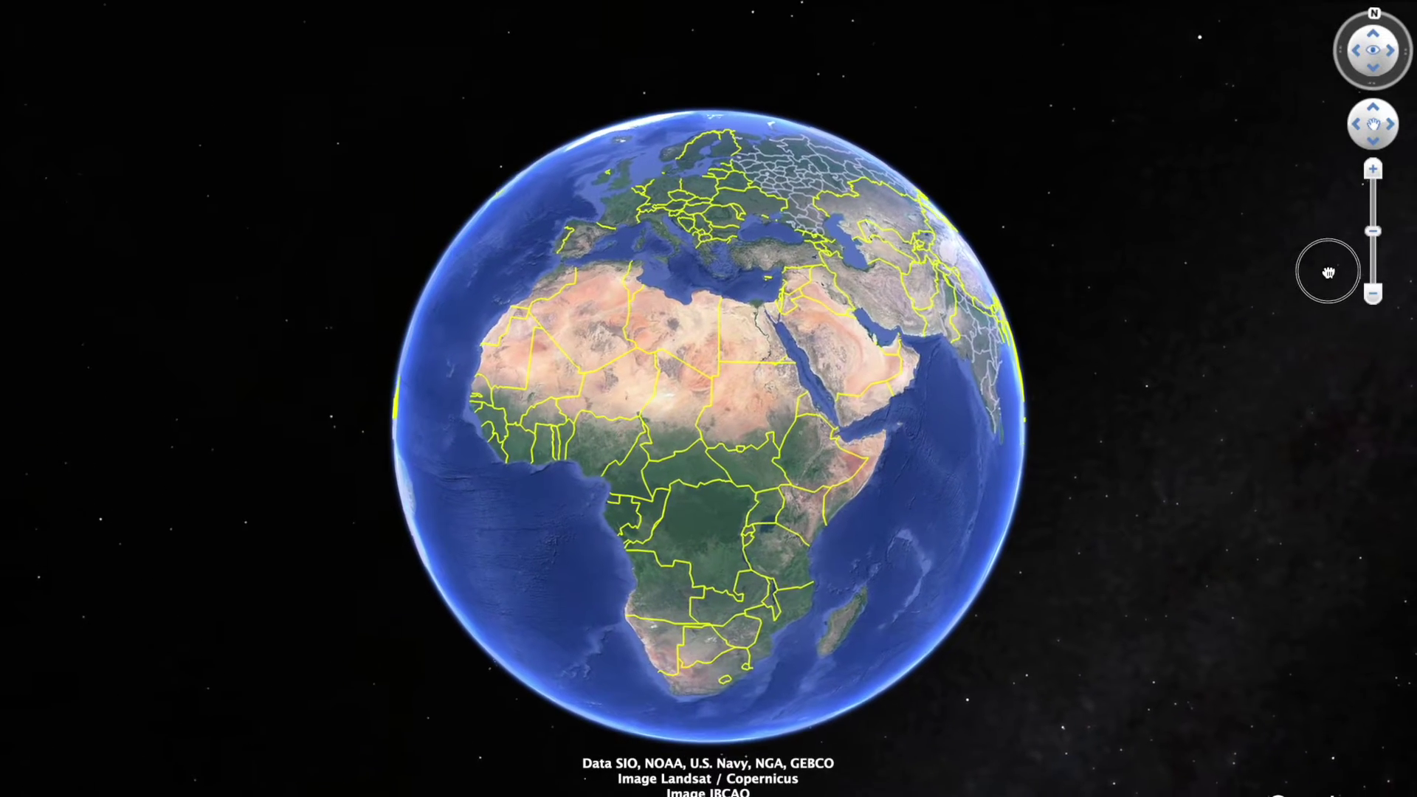
{"action": "left_click_drag", "start_coordinate": [868, 376], "coordinate": [912, 350]}
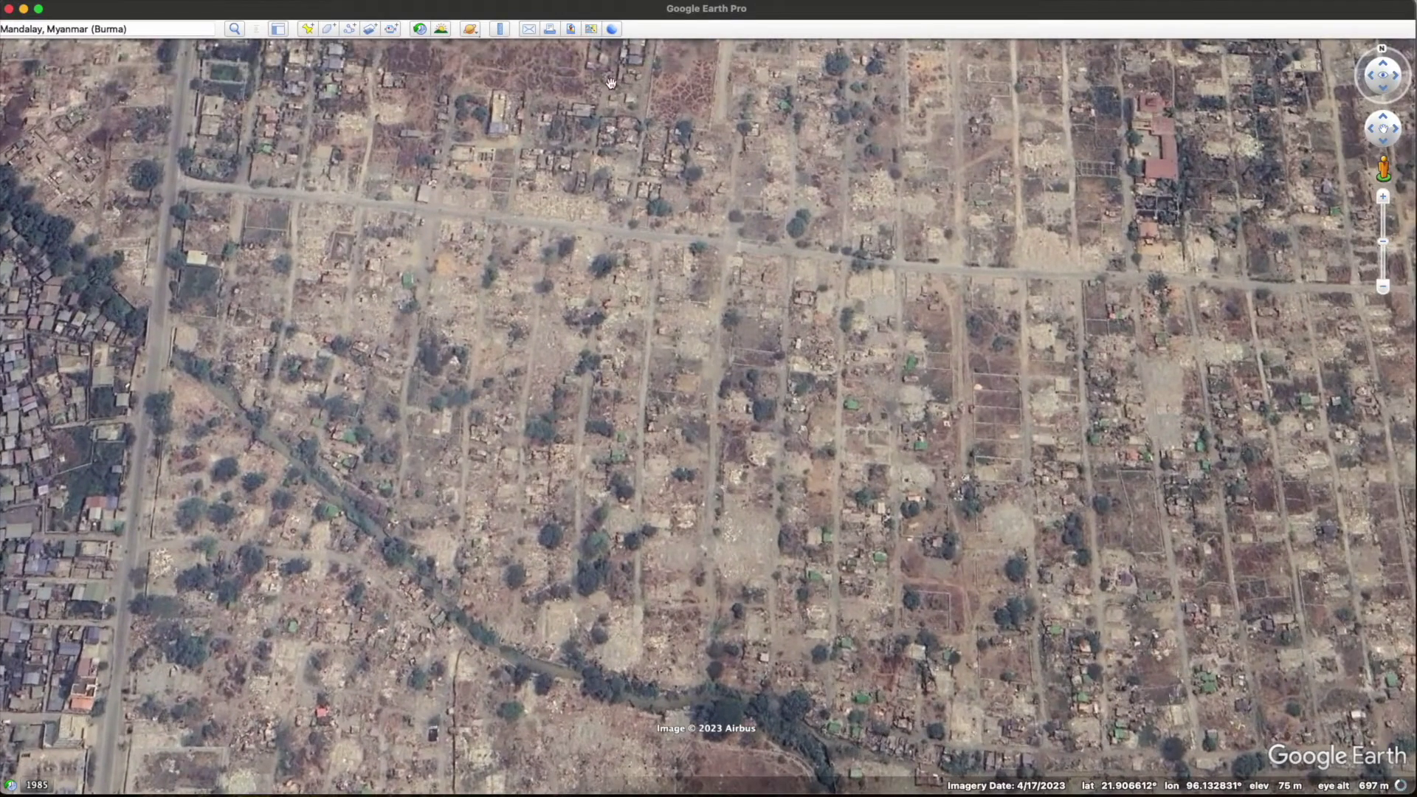
Step: In Google Earth Pro, turn on historical imagery for Mandalay and bring the imagery date to 4/17/2023
{"action": "left_click", "coordinate": [419, 29]}
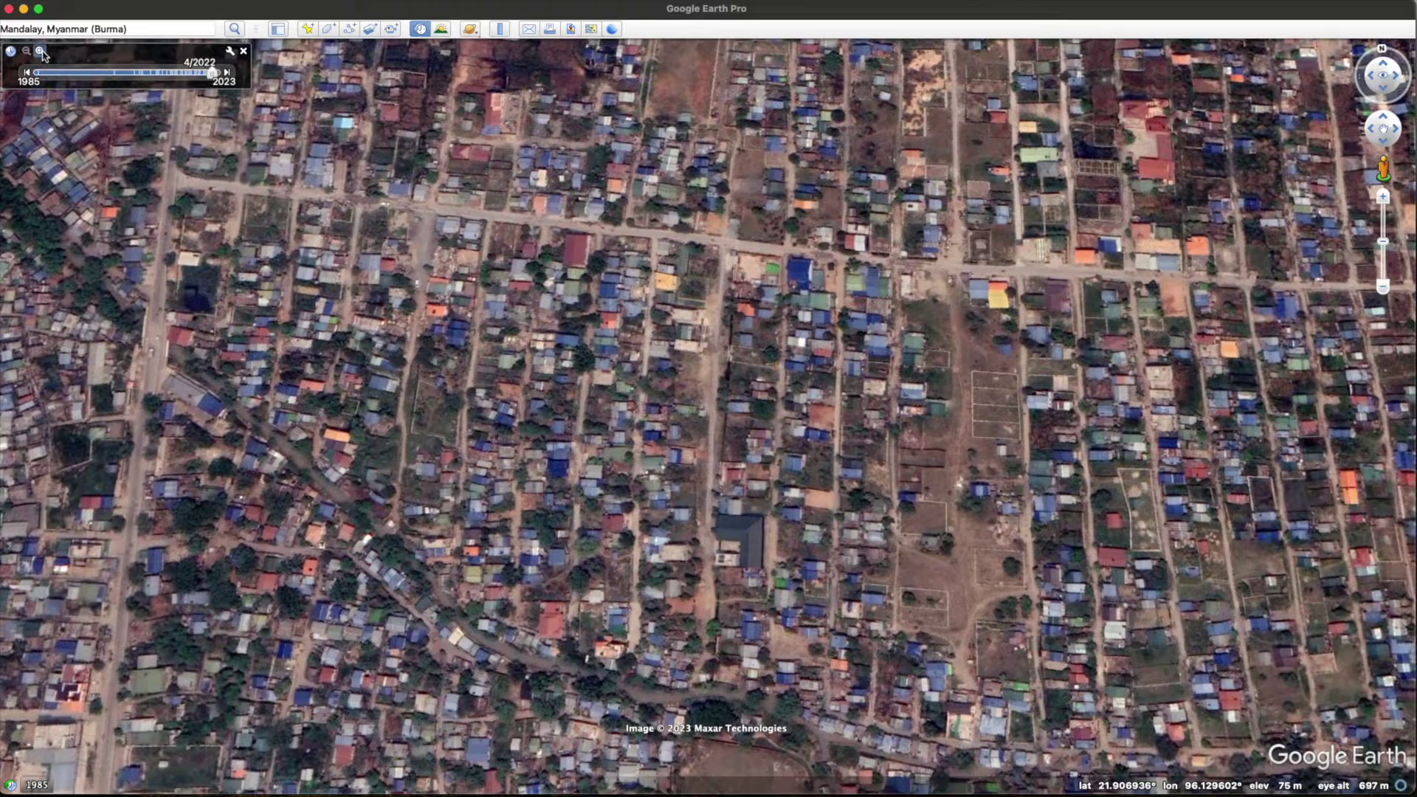
{"action": "left_click", "coordinate": [227, 71]}
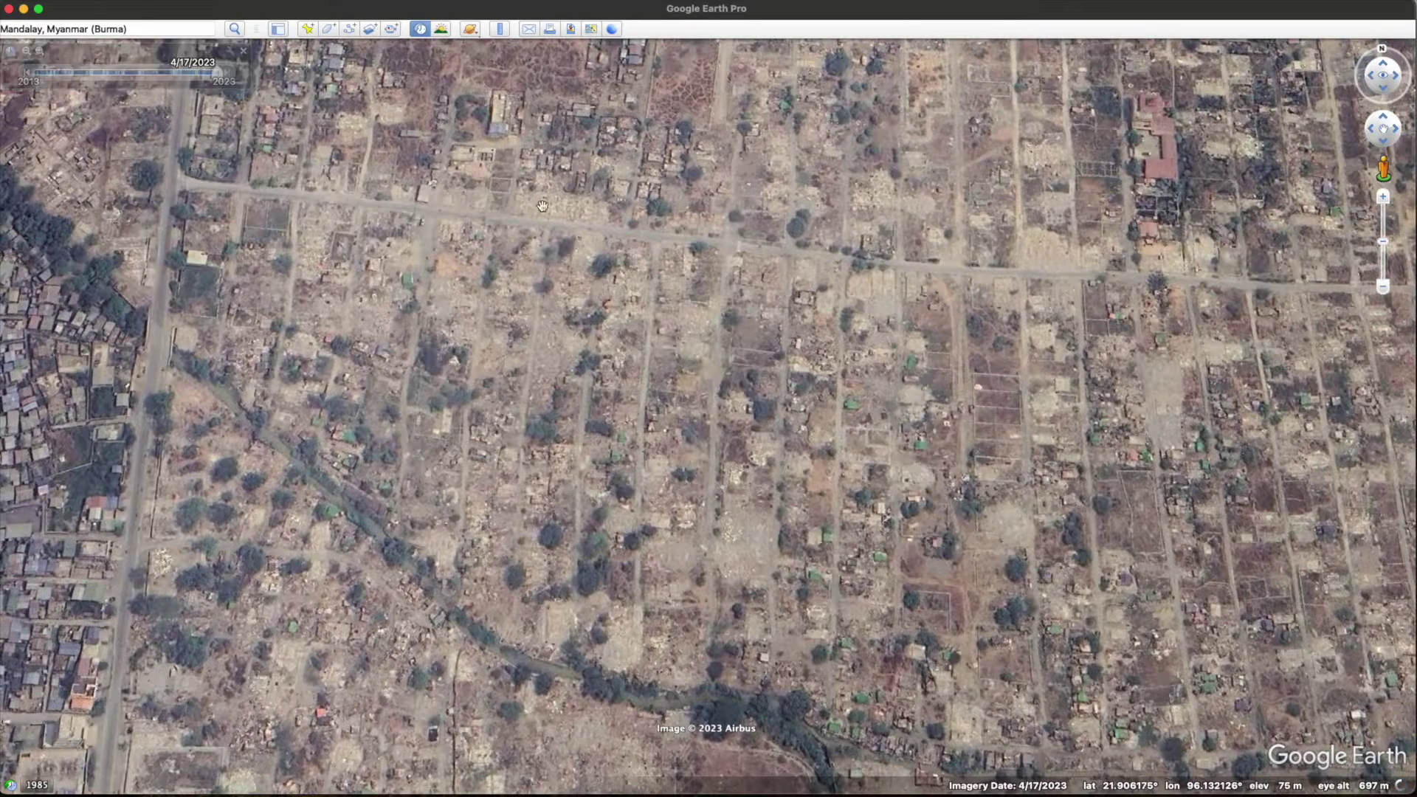
Step: Examine the extent of the destroyed district in the Mandalay imagery, both as a whole and in close detail
{"action": "scroll", "coordinate": [613, 358], "scroll_direction": "down", "scroll_amount": 3}
{"action": "scroll", "coordinate": [613, 358], "scroll_direction": "down", "scroll_amount": 5}
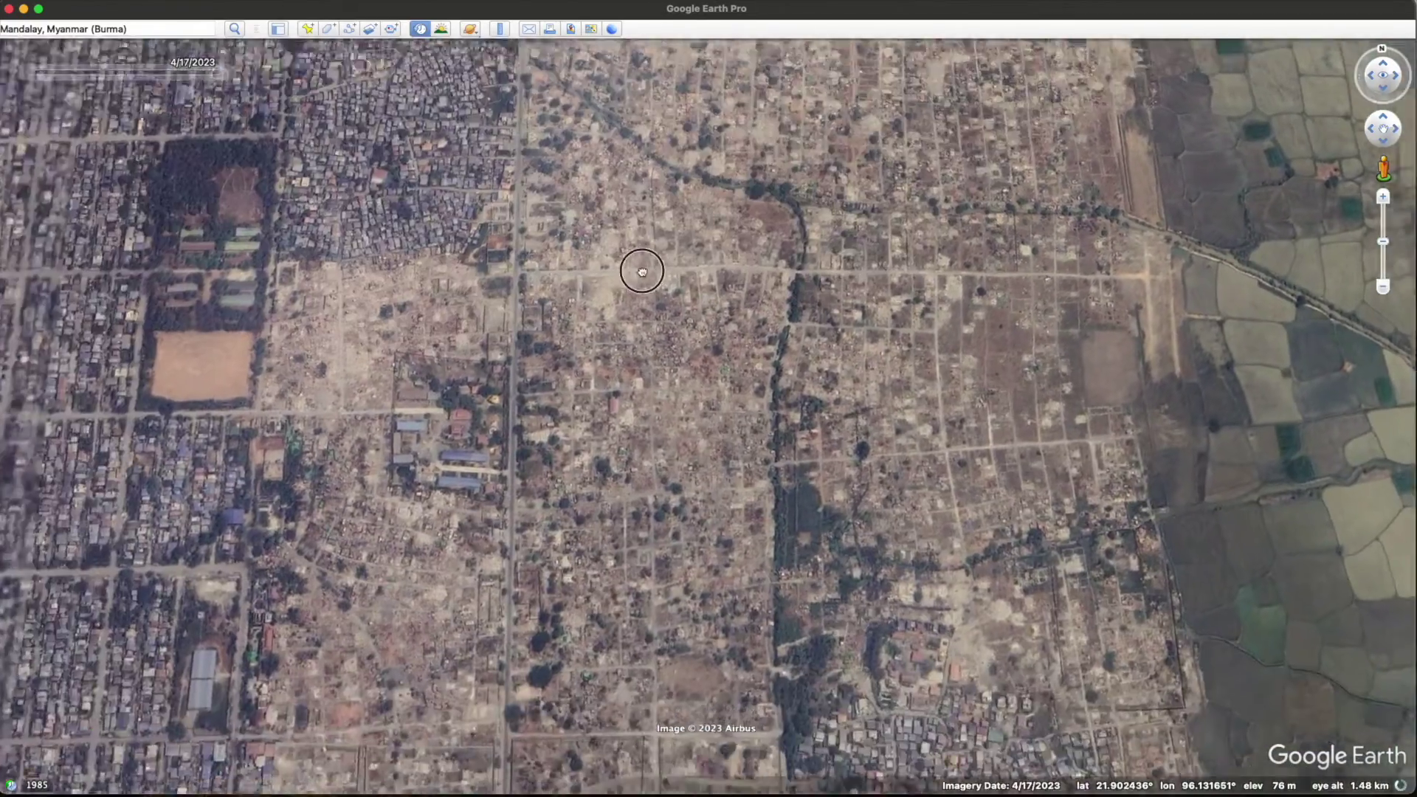
{"action": "left_click_drag", "start_coordinate": [643, 271], "coordinate": [489, 536]}
{"action": "scroll", "coordinate": [669, 586], "scroll_direction": "up", "scroll_amount": 5}
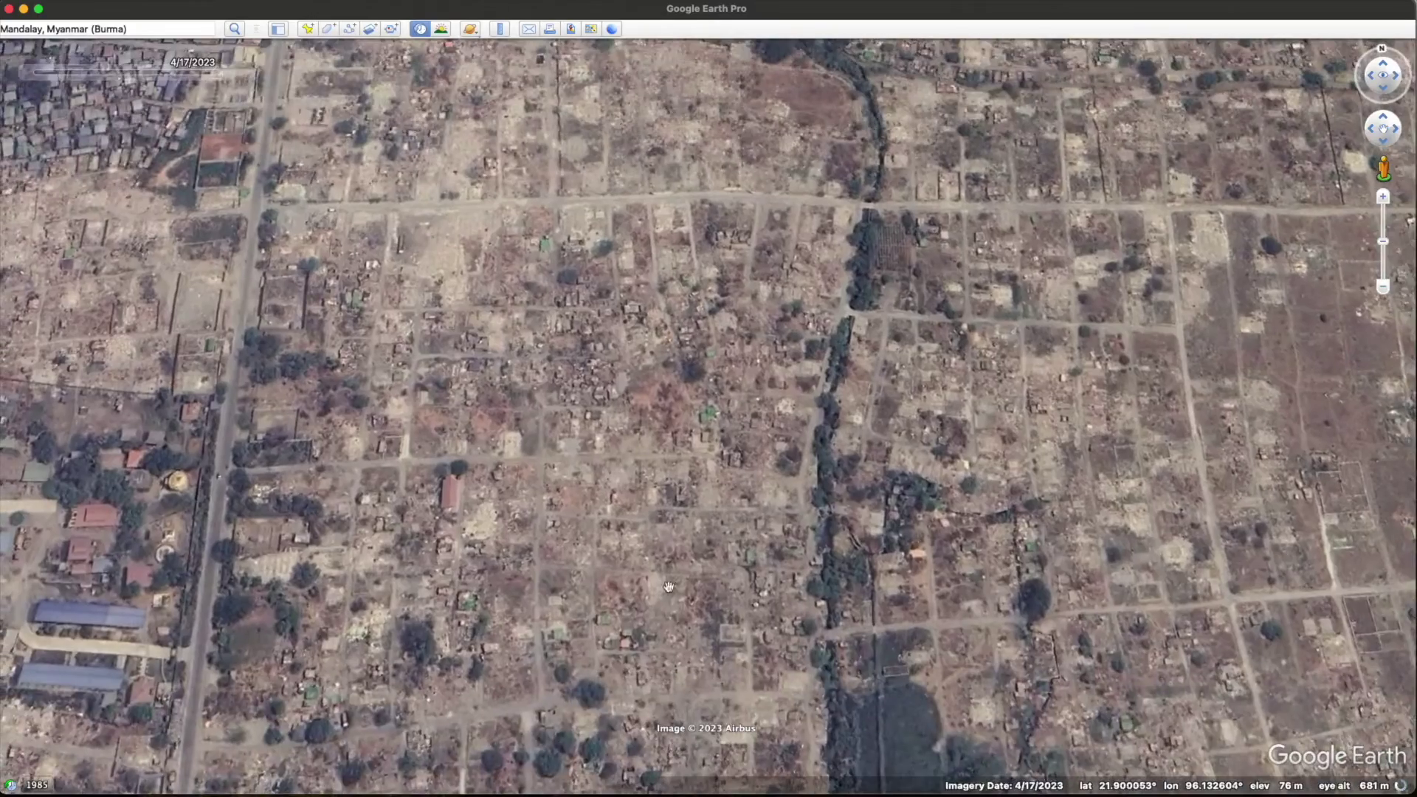
{"action": "left_click_drag", "start_coordinate": [668, 587], "coordinate": [746, 680]}
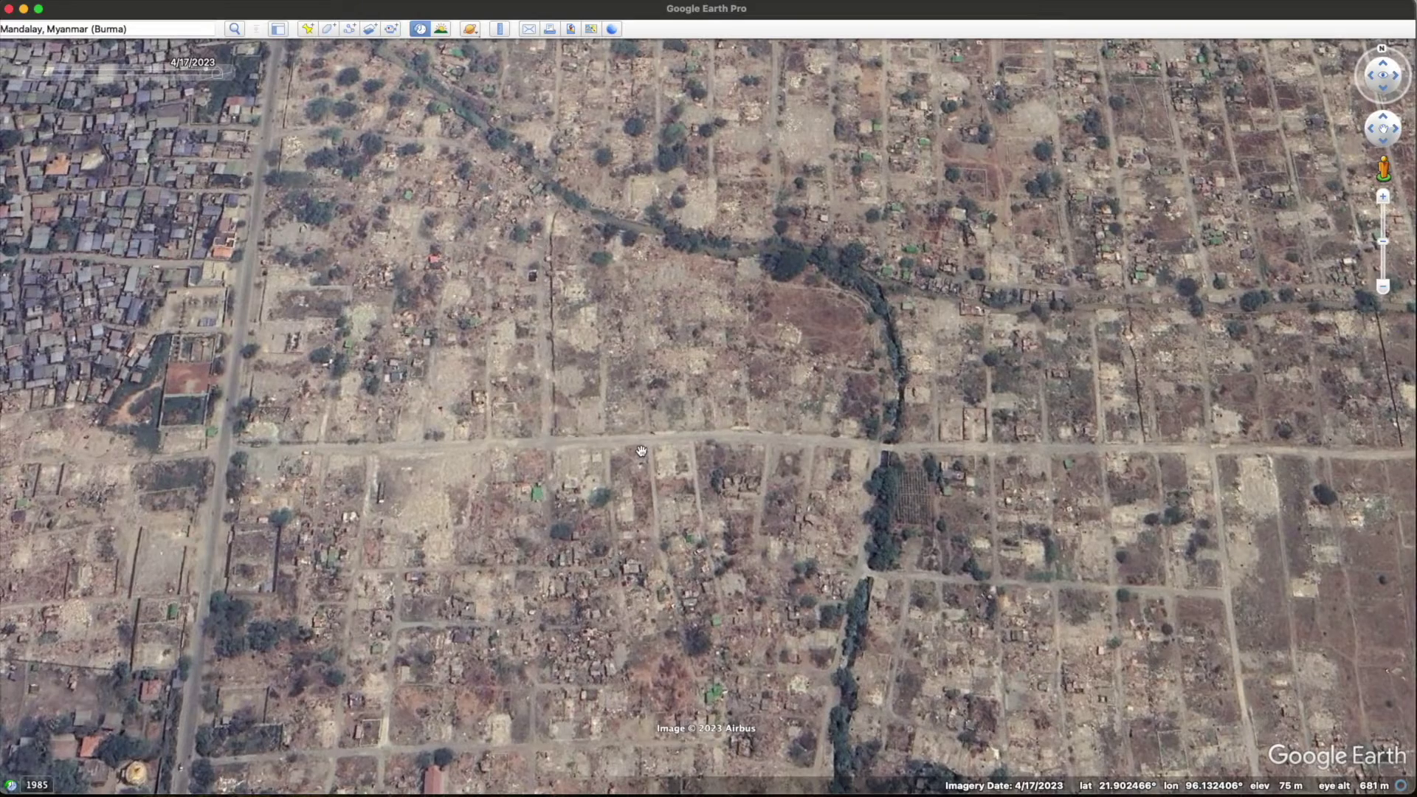
{"action": "scroll", "coordinate": [641, 451], "scroll_direction": "down", "scroll_amount": 5}
{"action": "scroll", "coordinate": [586, 477], "scroll_direction": "up", "scroll_amount": 1}
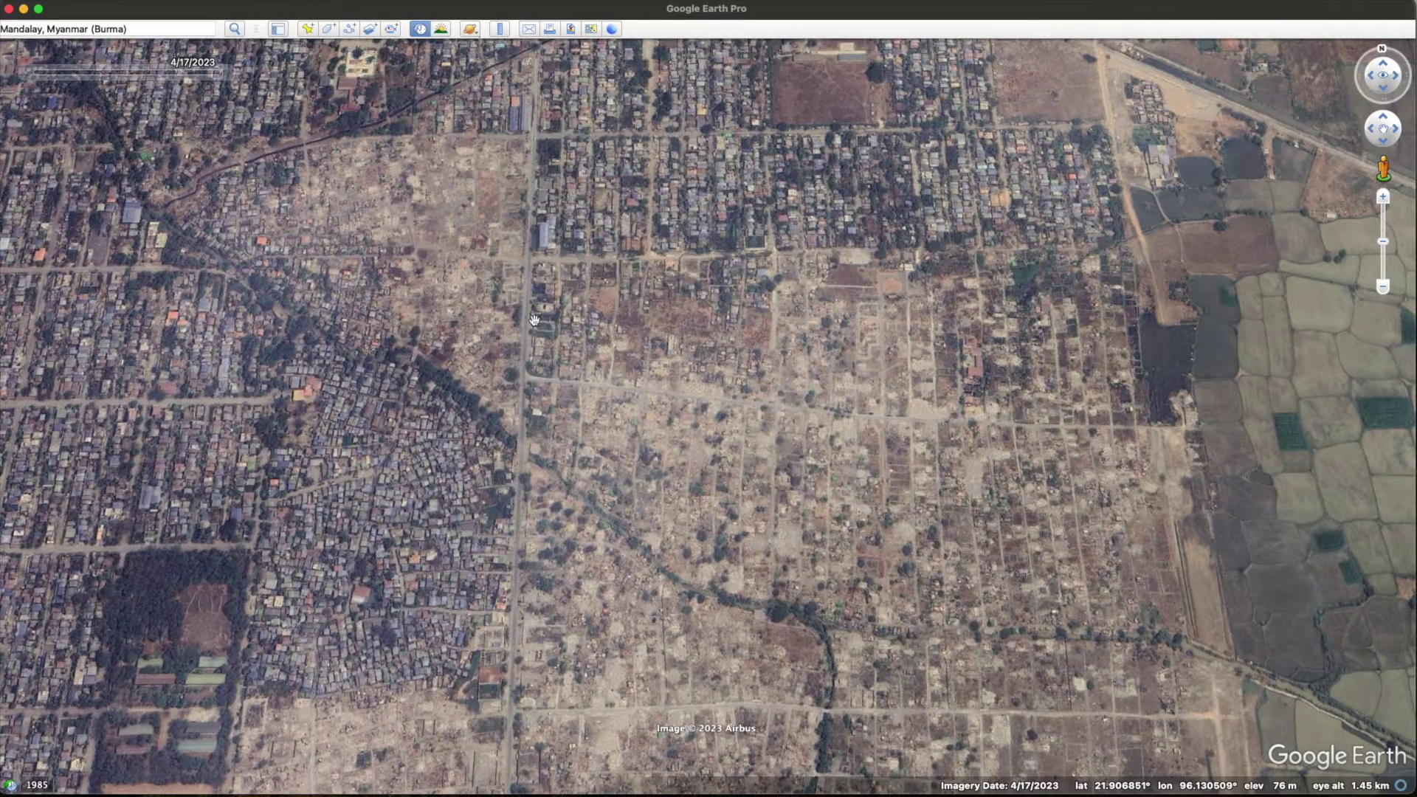
{"action": "scroll", "coordinate": [534, 320], "scroll_direction": "up", "scroll_amount": 3}
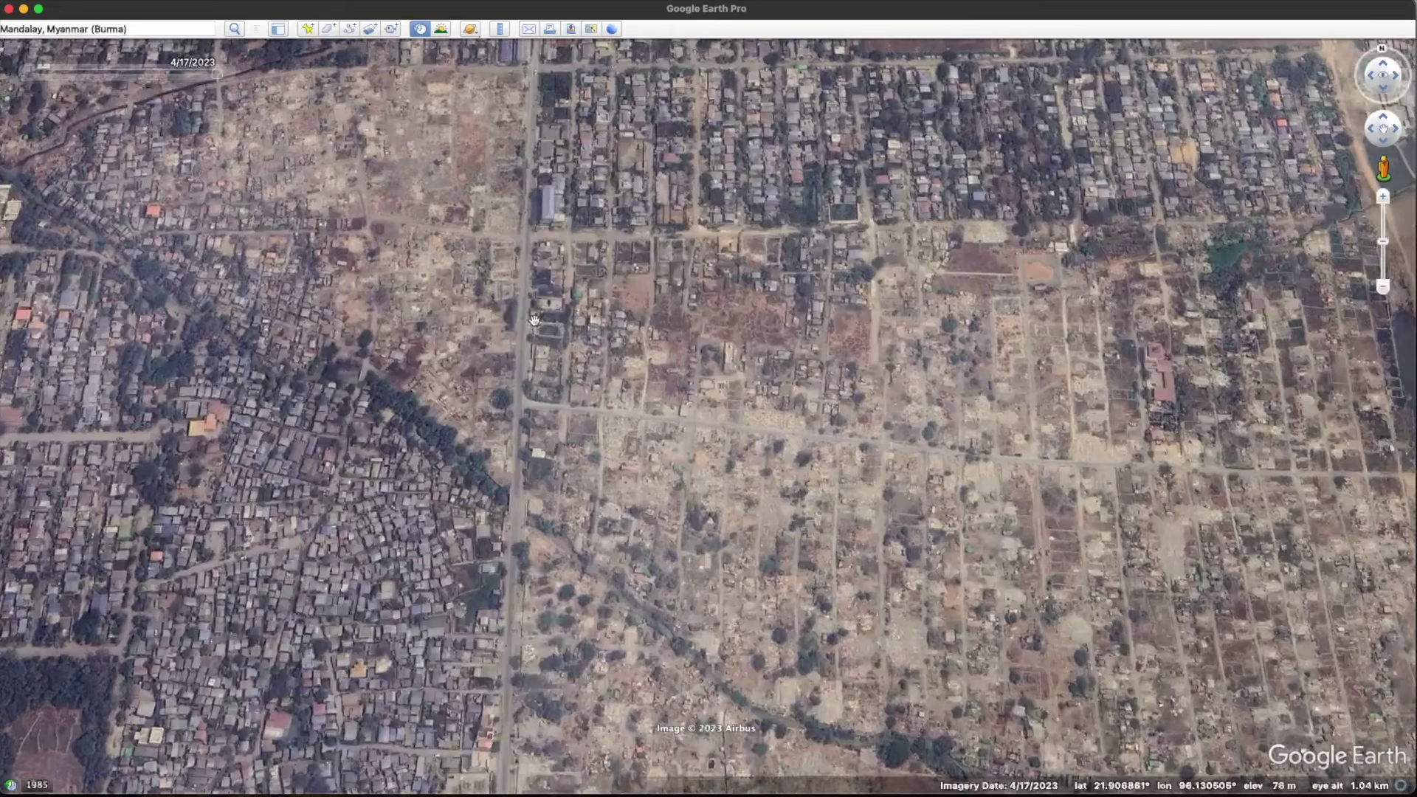
Step: Open the Ruler, review its path, polygon, circle, 3D path and 3D polygon modes, and return to the Line mode
{"action": "left_click", "coordinate": [501, 31]}
{"action": "left_click_drag", "start_coordinate": [679, 355], "coordinate": [598, 250]}
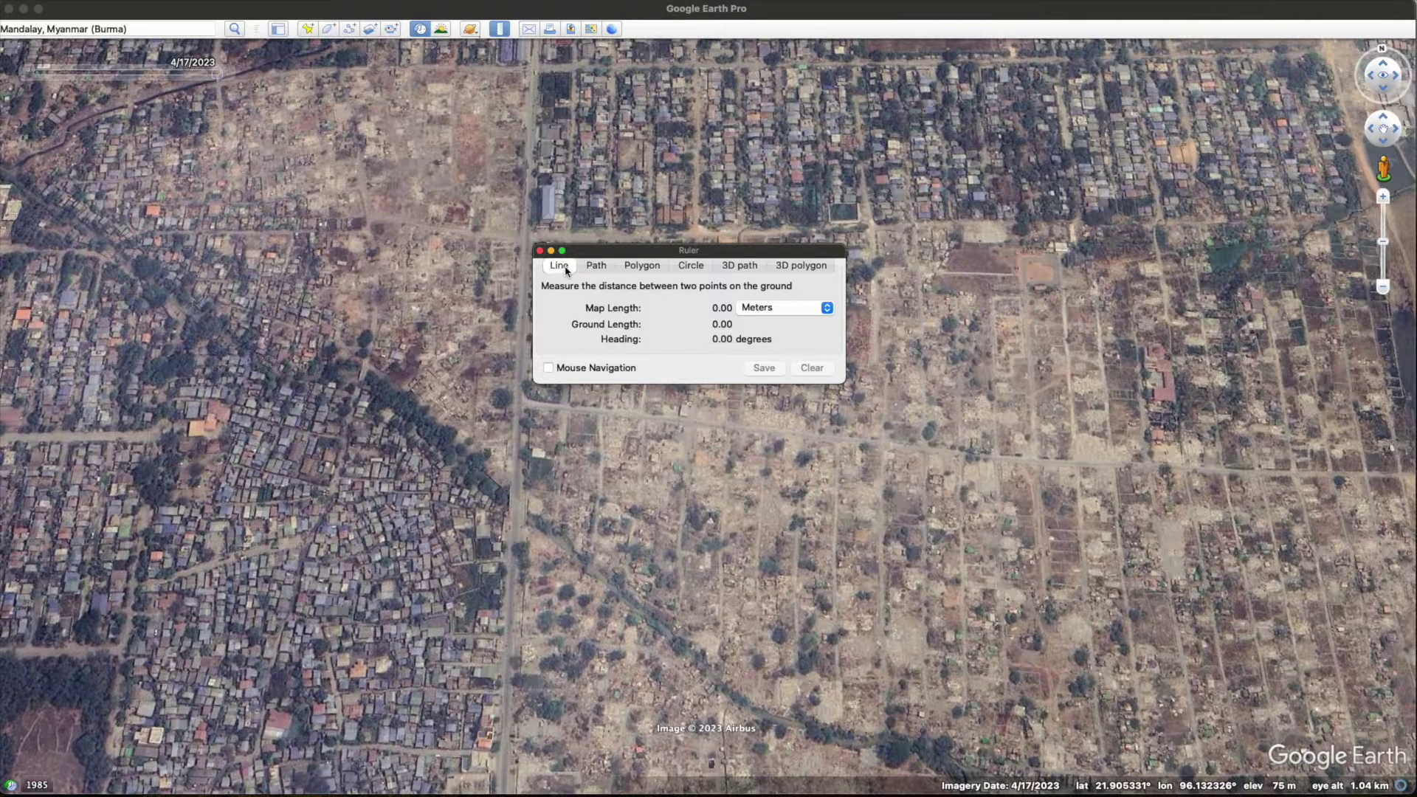
{"action": "left_click", "coordinate": [596, 267]}
{"action": "left_click", "coordinate": [643, 270]}
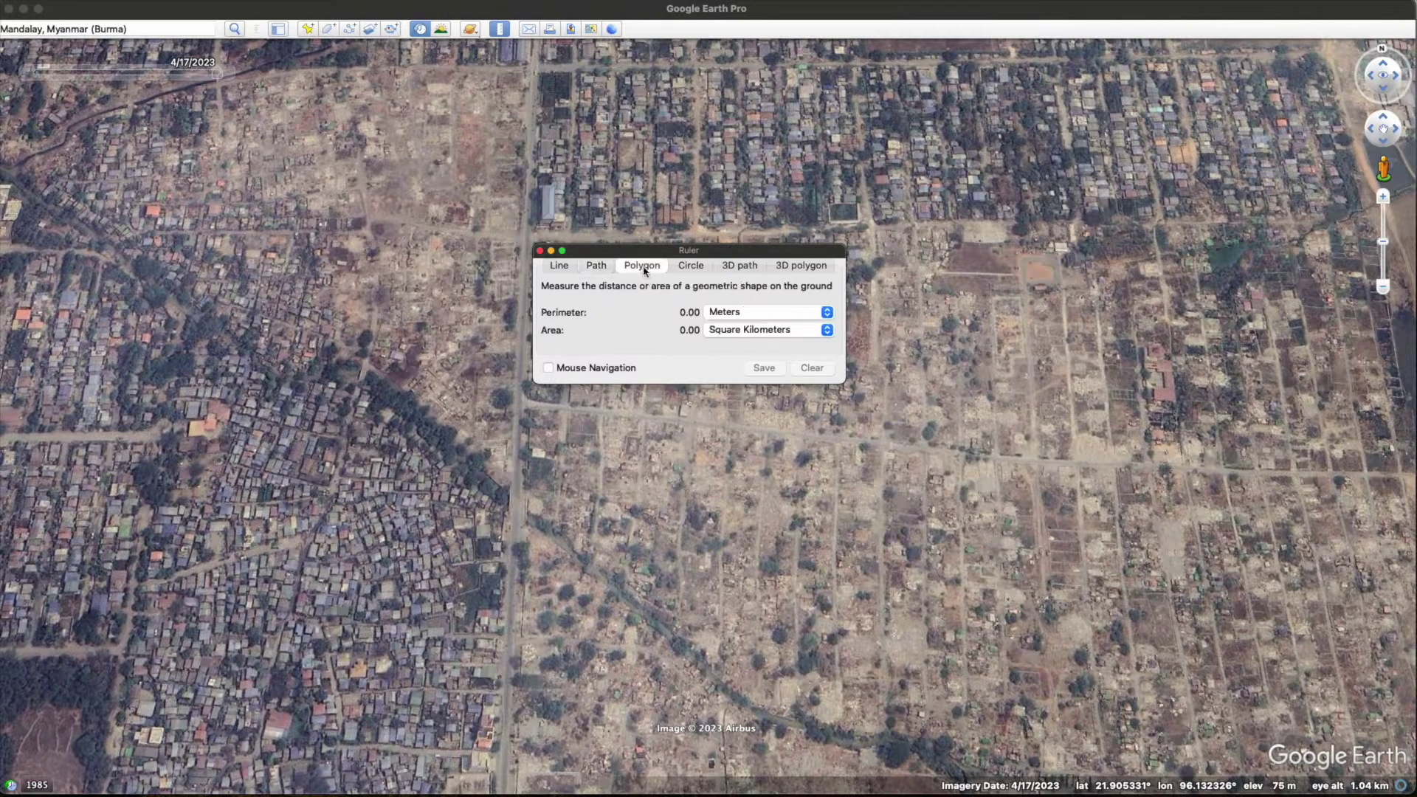
{"action": "left_click", "coordinate": [701, 272]}
{"action": "left_click", "coordinate": [744, 270]}
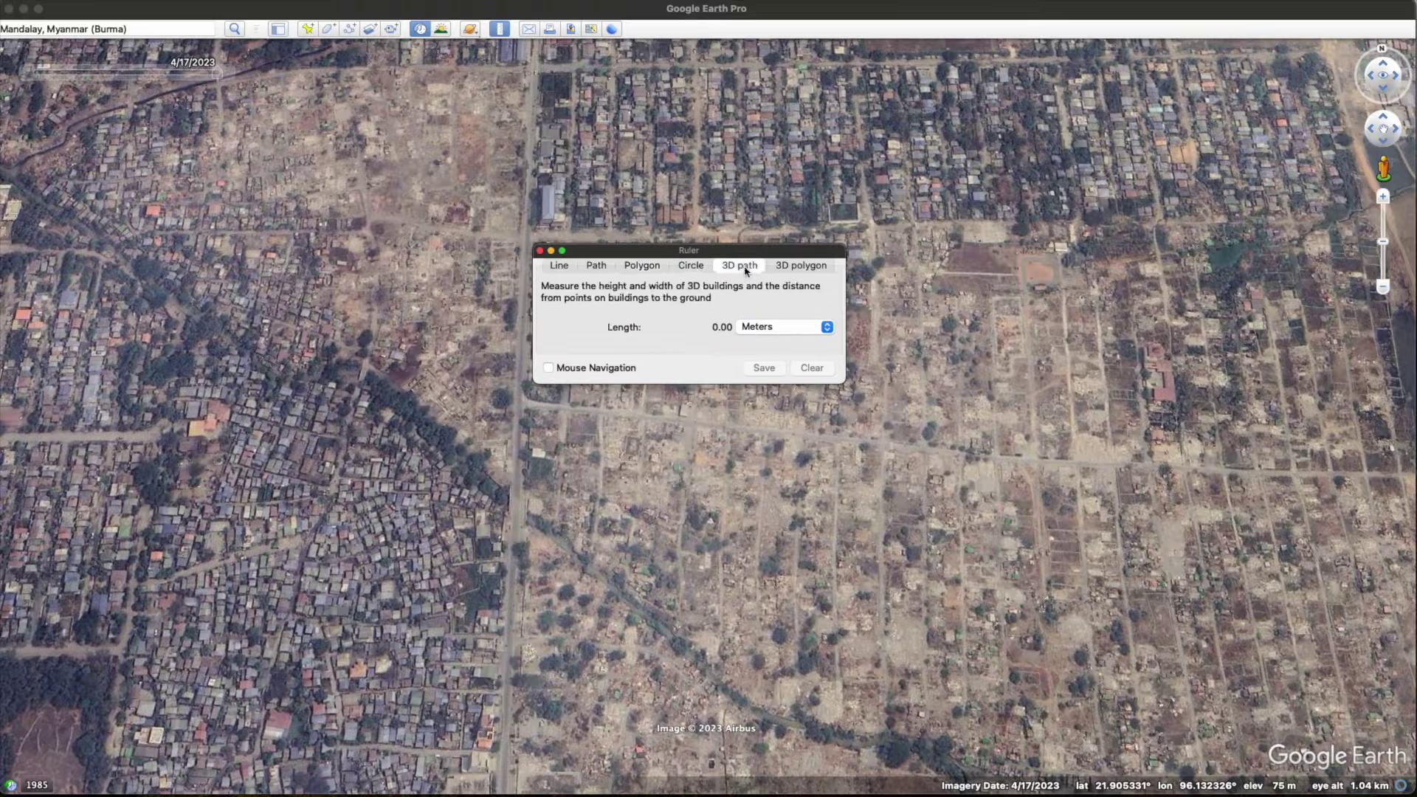
{"action": "left_click", "coordinate": [791, 270]}
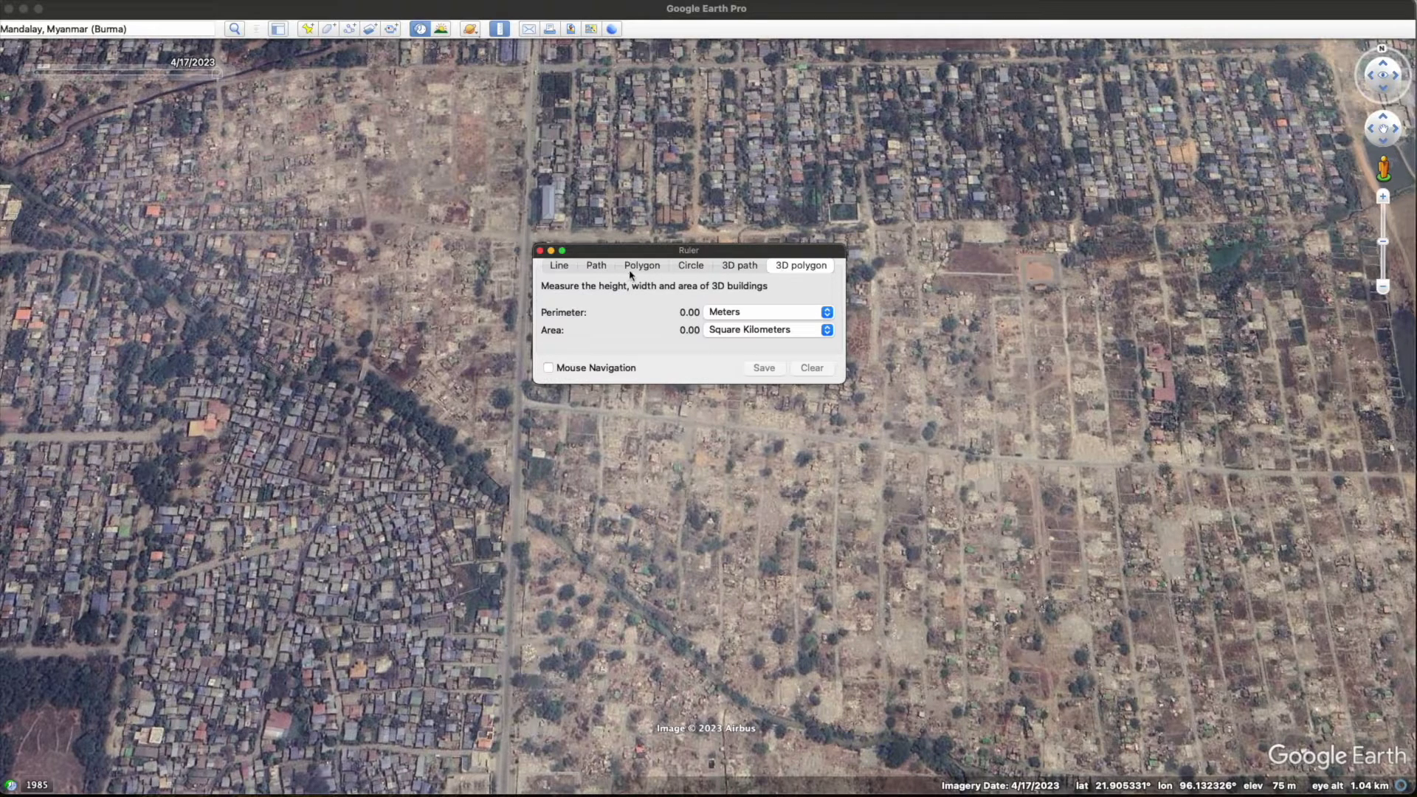
{"action": "left_click", "coordinate": [558, 268]}
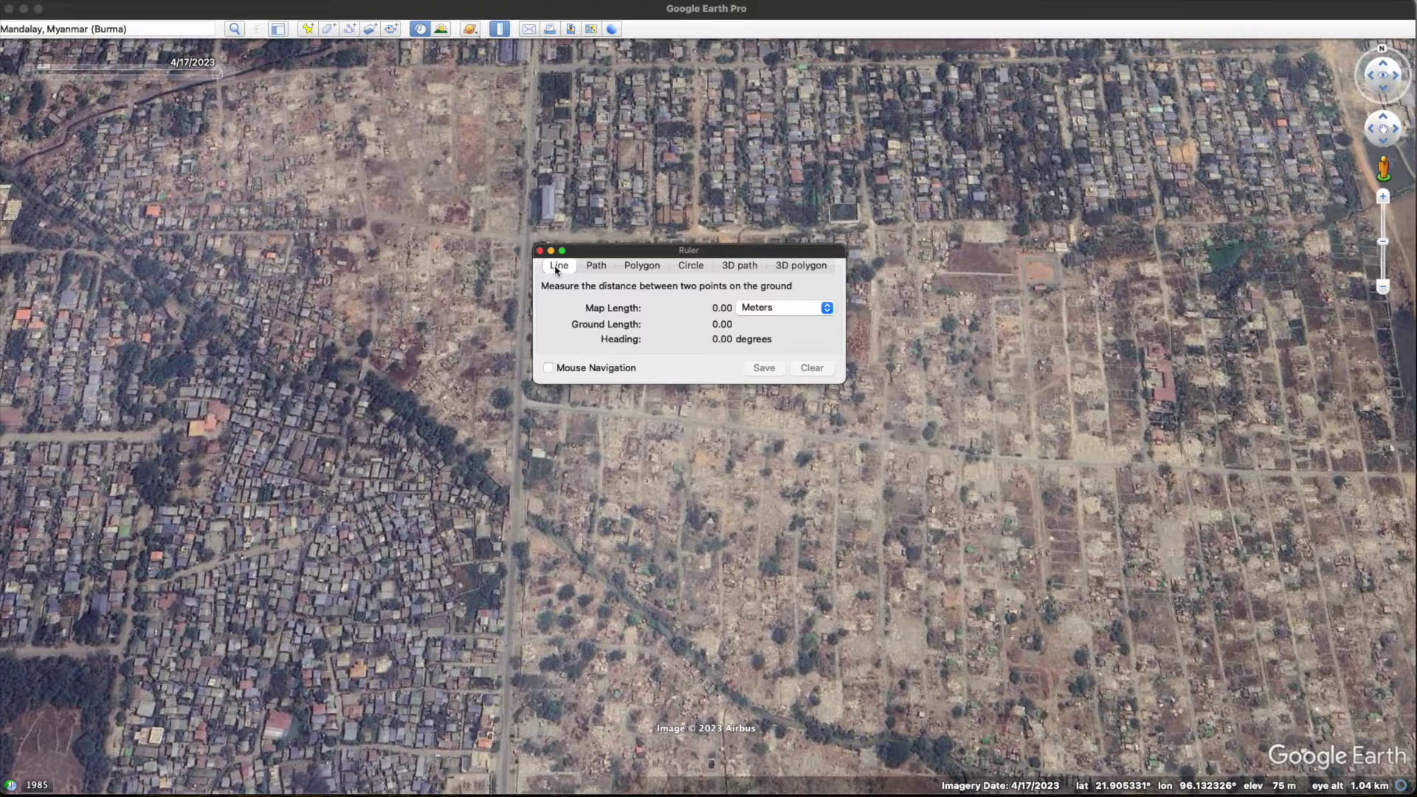
{"action": "left_click_drag", "start_coordinate": [623, 251], "coordinate": [615, 418]}
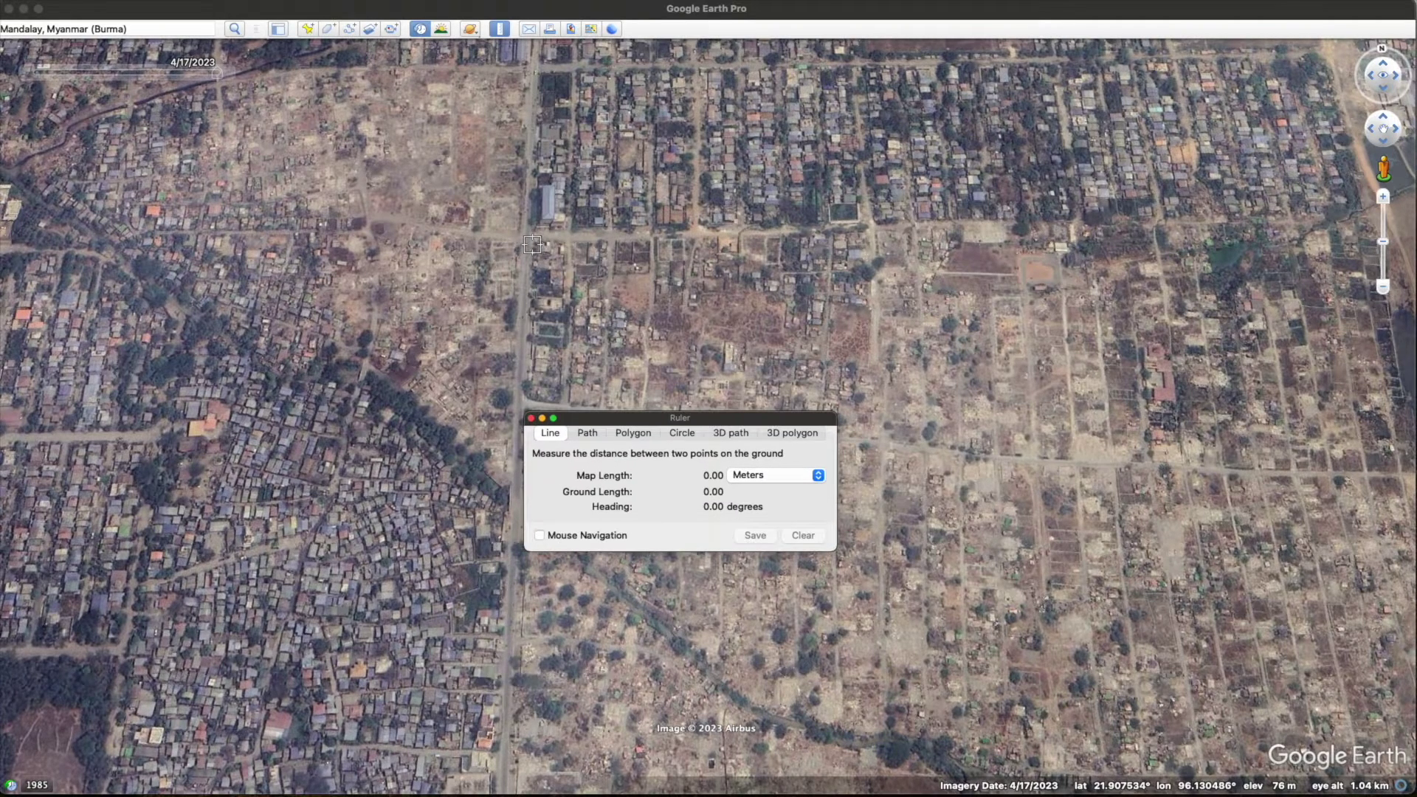
Step: Review the map length units, keep Meters, and measure the straight east-west road along the destroyed district's northern edge
{"action": "left_click", "coordinate": [753, 476]}
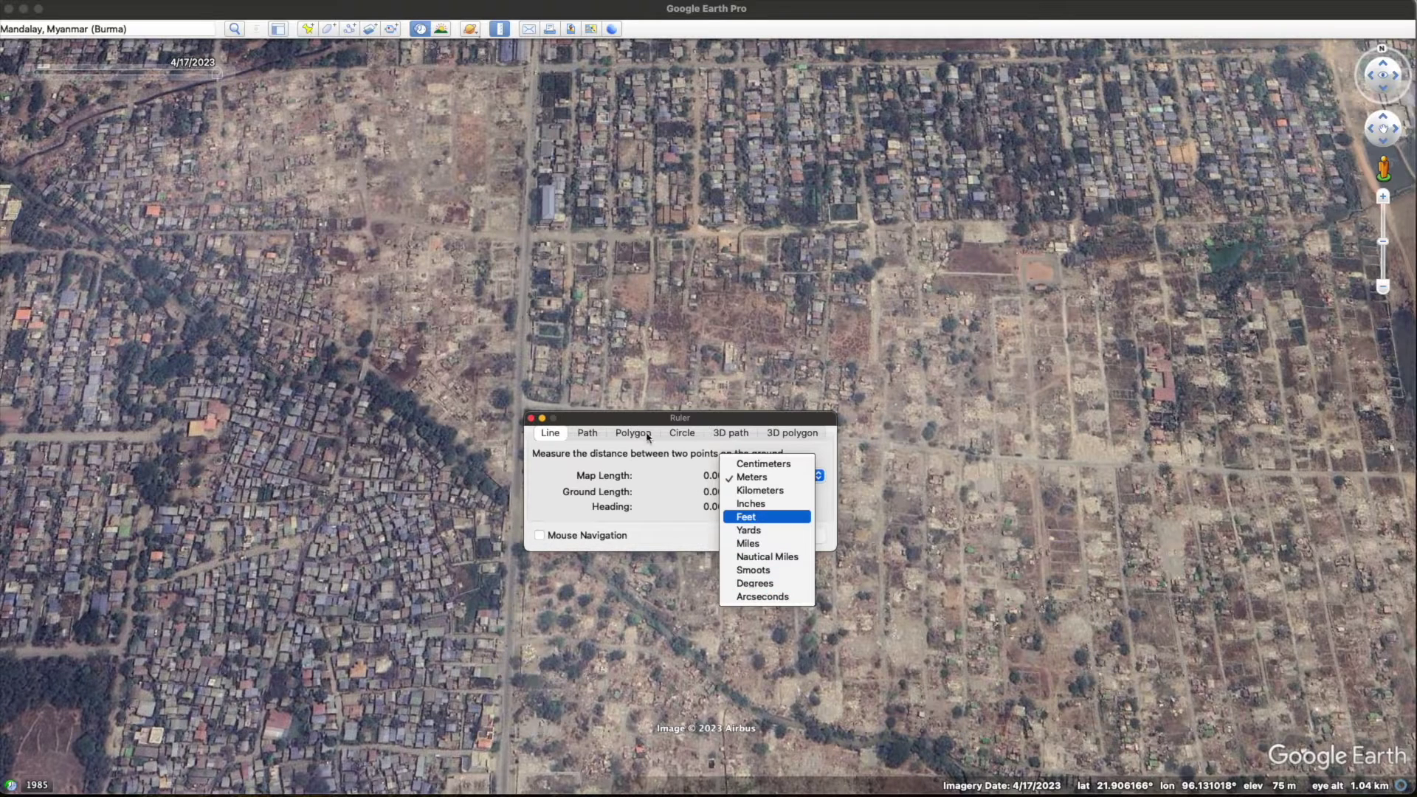
{"action": "left_click", "coordinate": [657, 484]}
{"action": "left_click", "coordinate": [535, 243]}
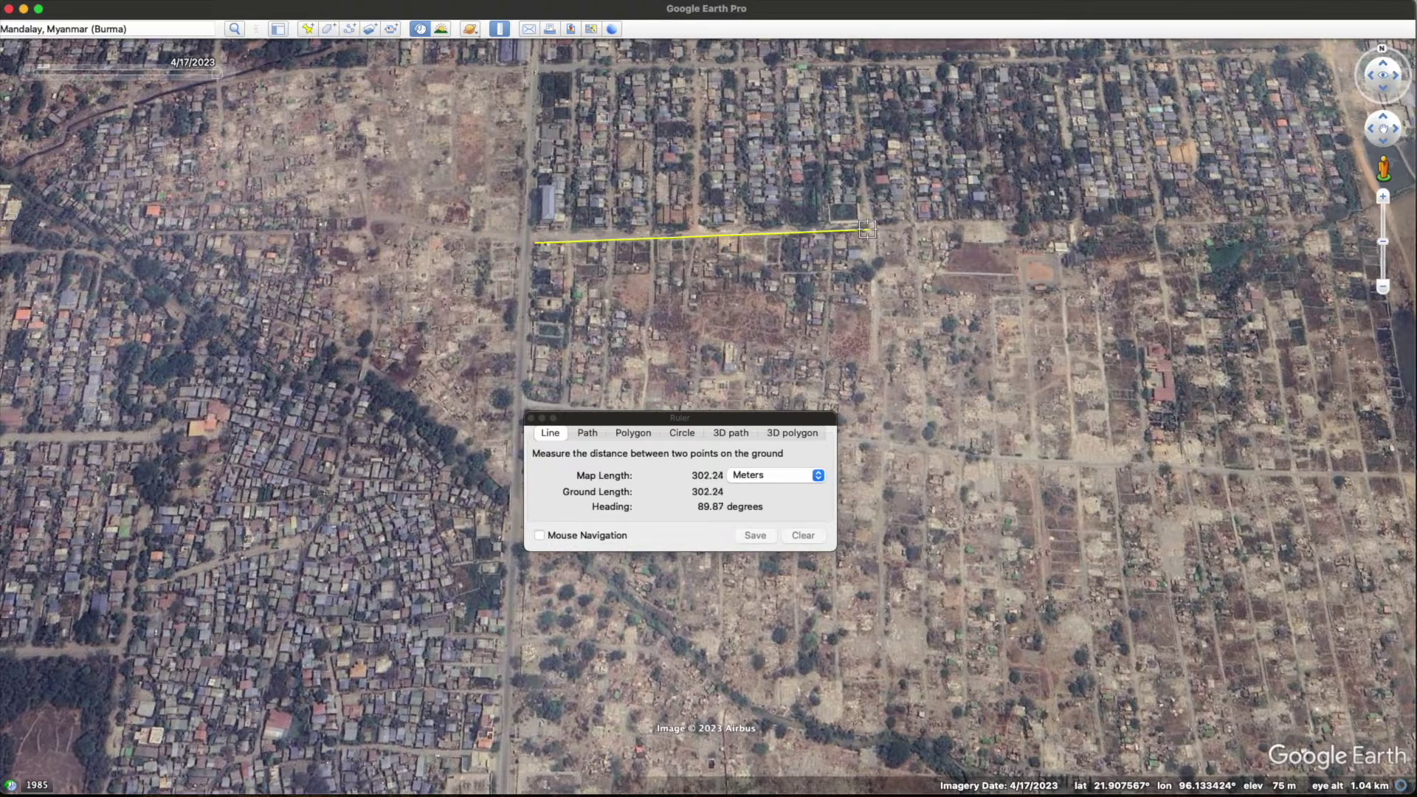
{"action": "left_click", "coordinate": [867, 230]}
Step: Frame the whole destroyed district in the view, rotated so that east faces up
{"action": "scroll", "coordinate": [726, 357], "scroll_direction": "down", "scroll_amount": 5}
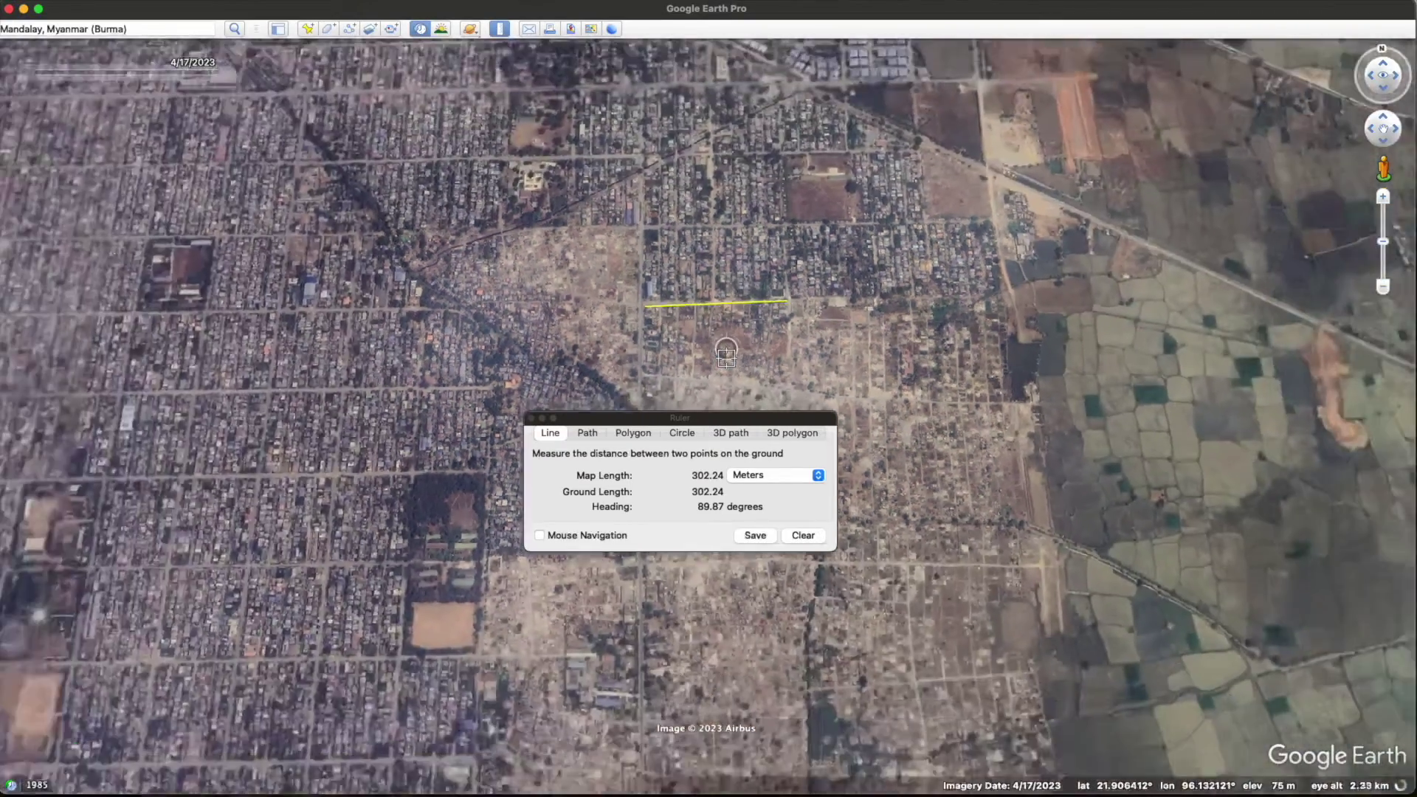
{"action": "left_click", "coordinate": [633, 432]}
{"action": "scroll", "coordinate": [676, 363], "scroll_direction": "up", "scroll_amount": 5}
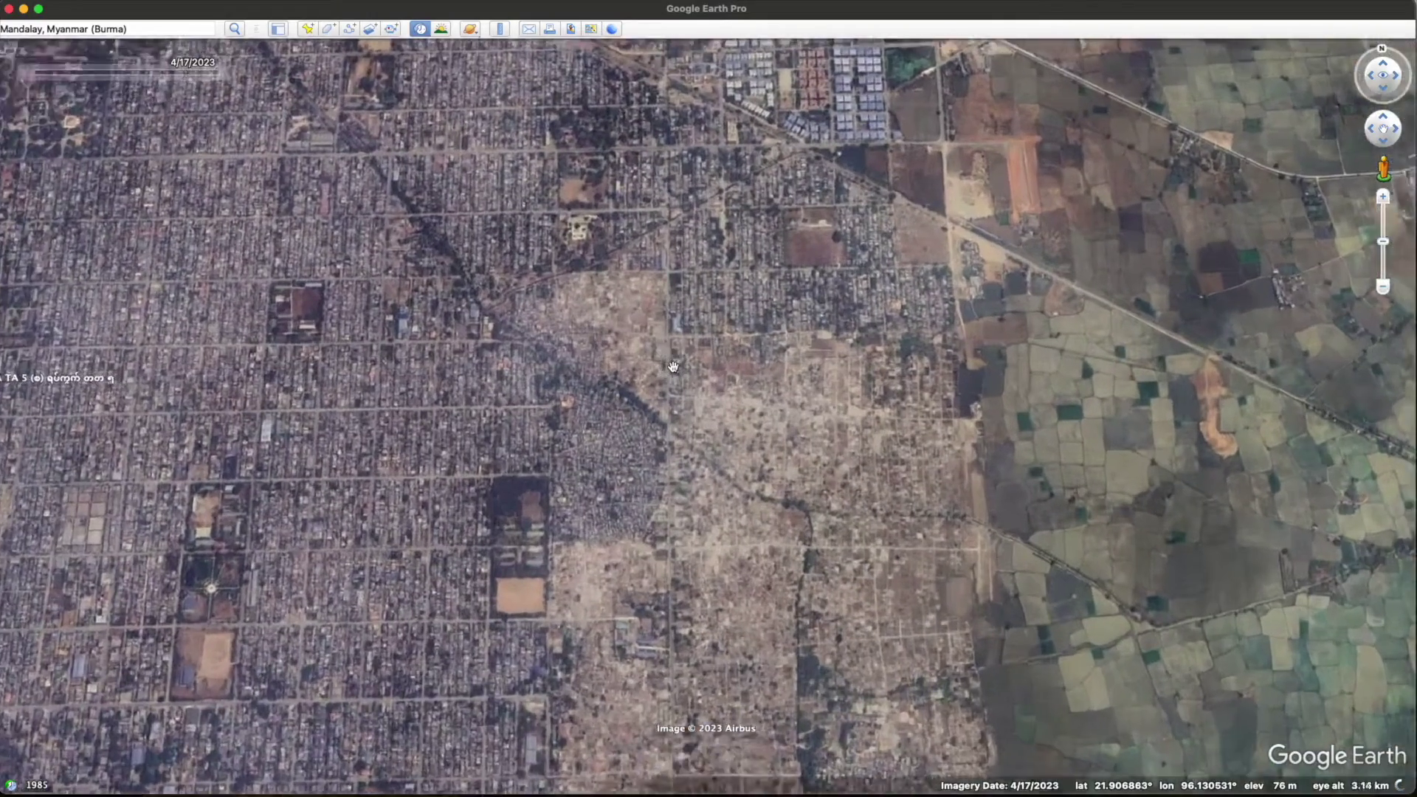
{"action": "left_click_drag", "start_coordinate": [693, 388], "coordinate": [661, 217]}
{"action": "scroll", "coordinate": [676, 270], "scroll_direction": "down", "scroll_amount": 2}
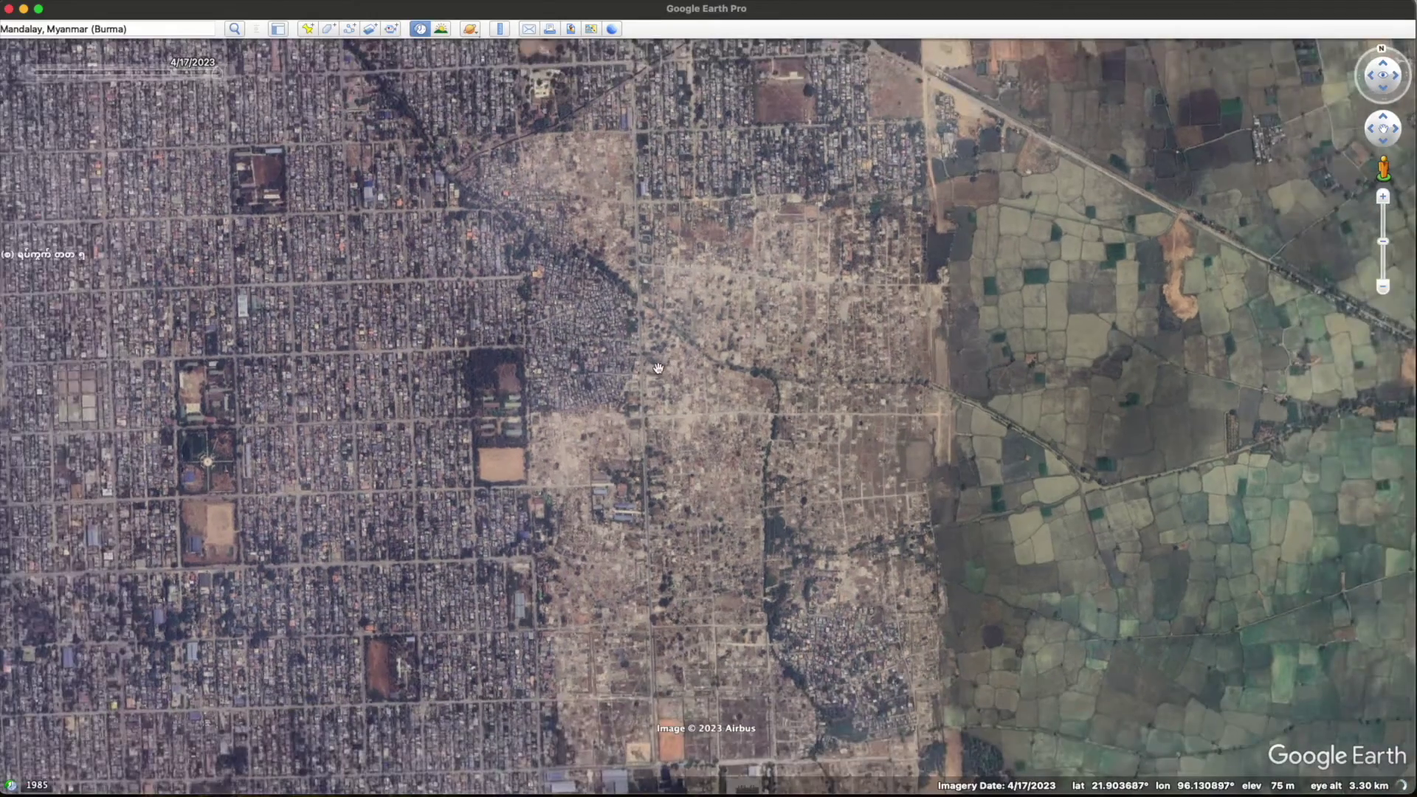
{"action": "left_click_drag", "start_coordinate": [667, 378], "coordinate": [1147, 307]}
{"action": "left_click_drag", "start_coordinate": [1009, 310], "coordinate": [808, 379]}
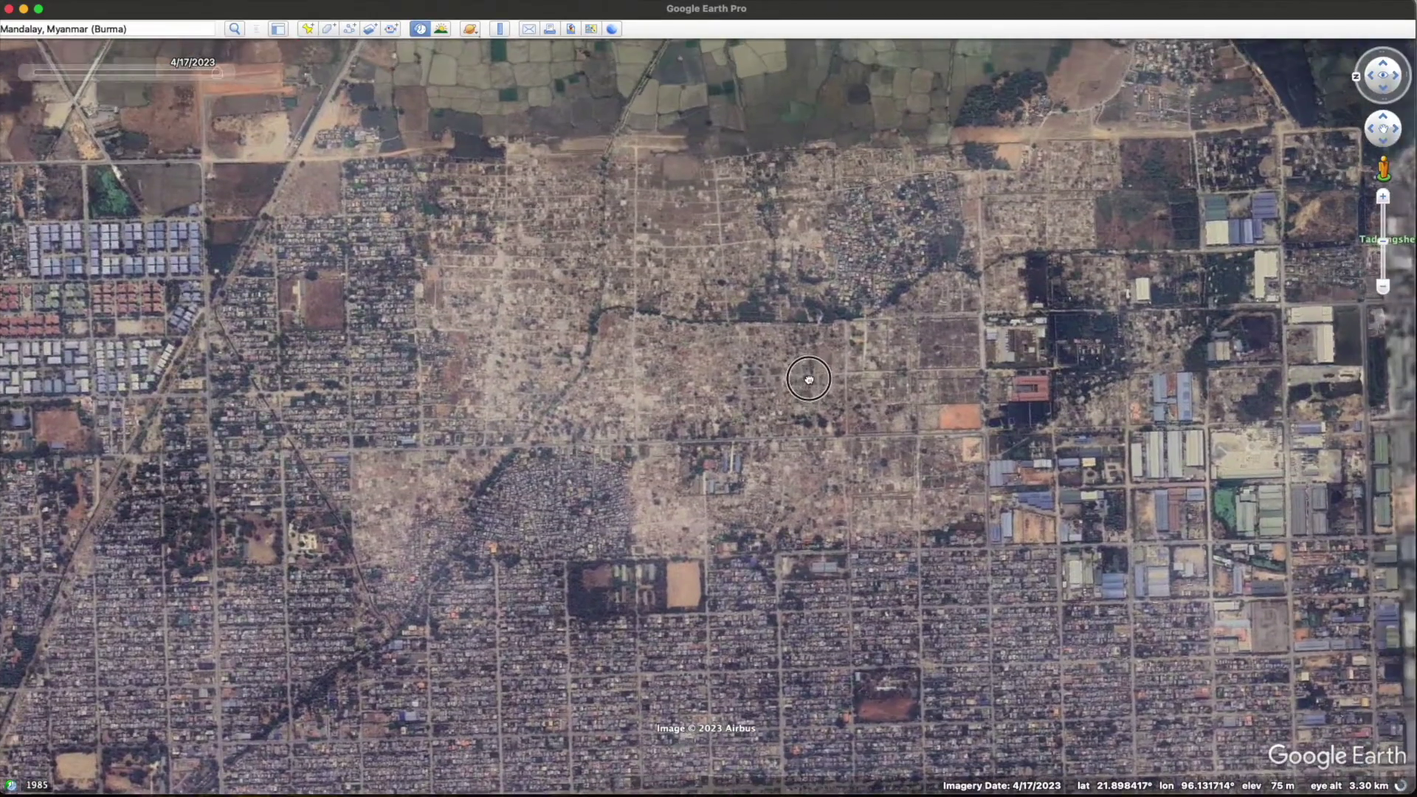
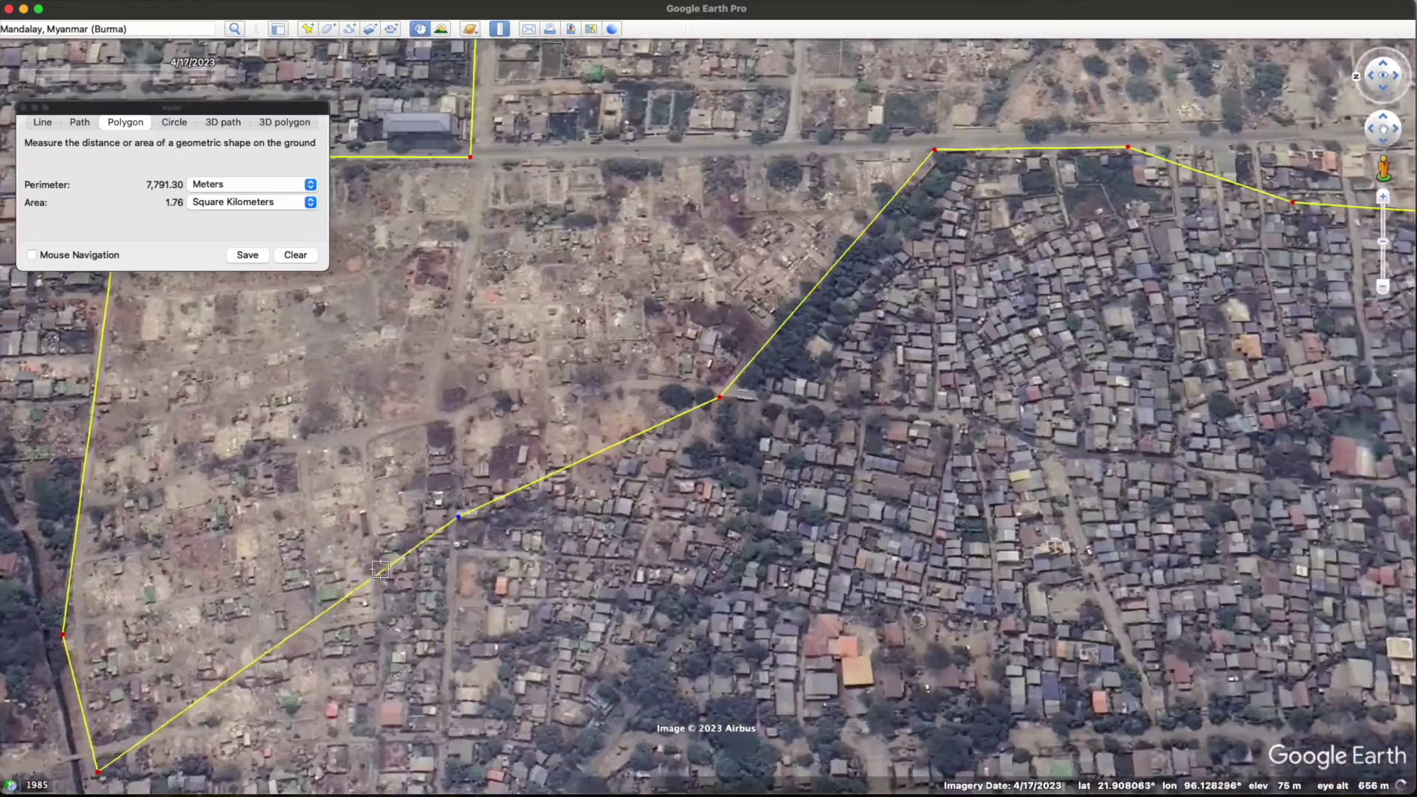
Step: Complete the ruler polygon around the destroyed district by outlining its remaining corner near the canal
{"action": "left_click", "coordinate": [522, 562]}
{"action": "left_click", "coordinate": [515, 664]}
{"action": "left_click", "coordinate": [459, 601]}
{"action": "scroll", "coordinate": [443, 576], "scroll_direction": "up", "scroll_amount": 10}
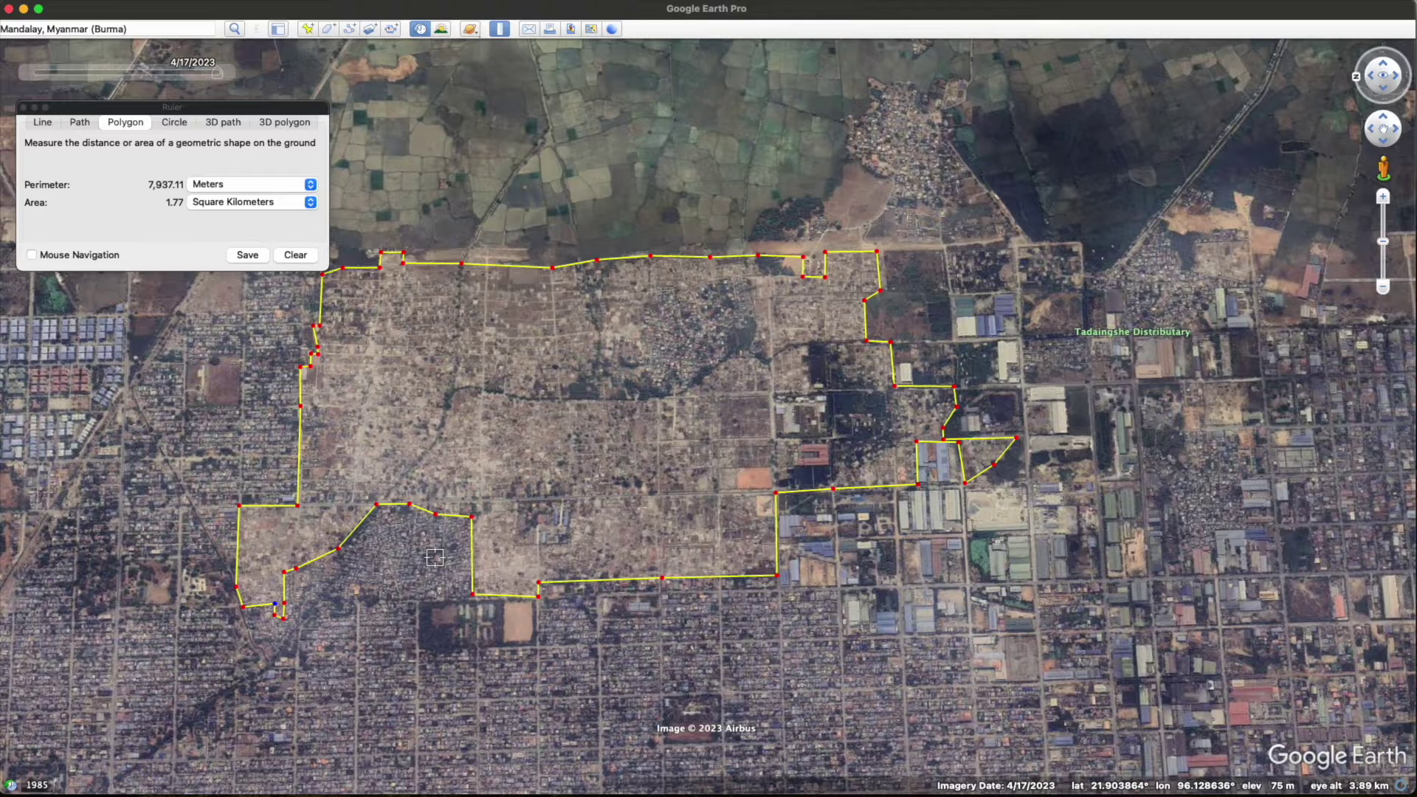
Step: Set the polygon's perimeter unit to Kilometers, check its area in Square Meters, and return the area unit to Square Kilometers
{"action": "left_click_drag", "start_coordinate": [315, 108], "coordinate": [705, 63]}
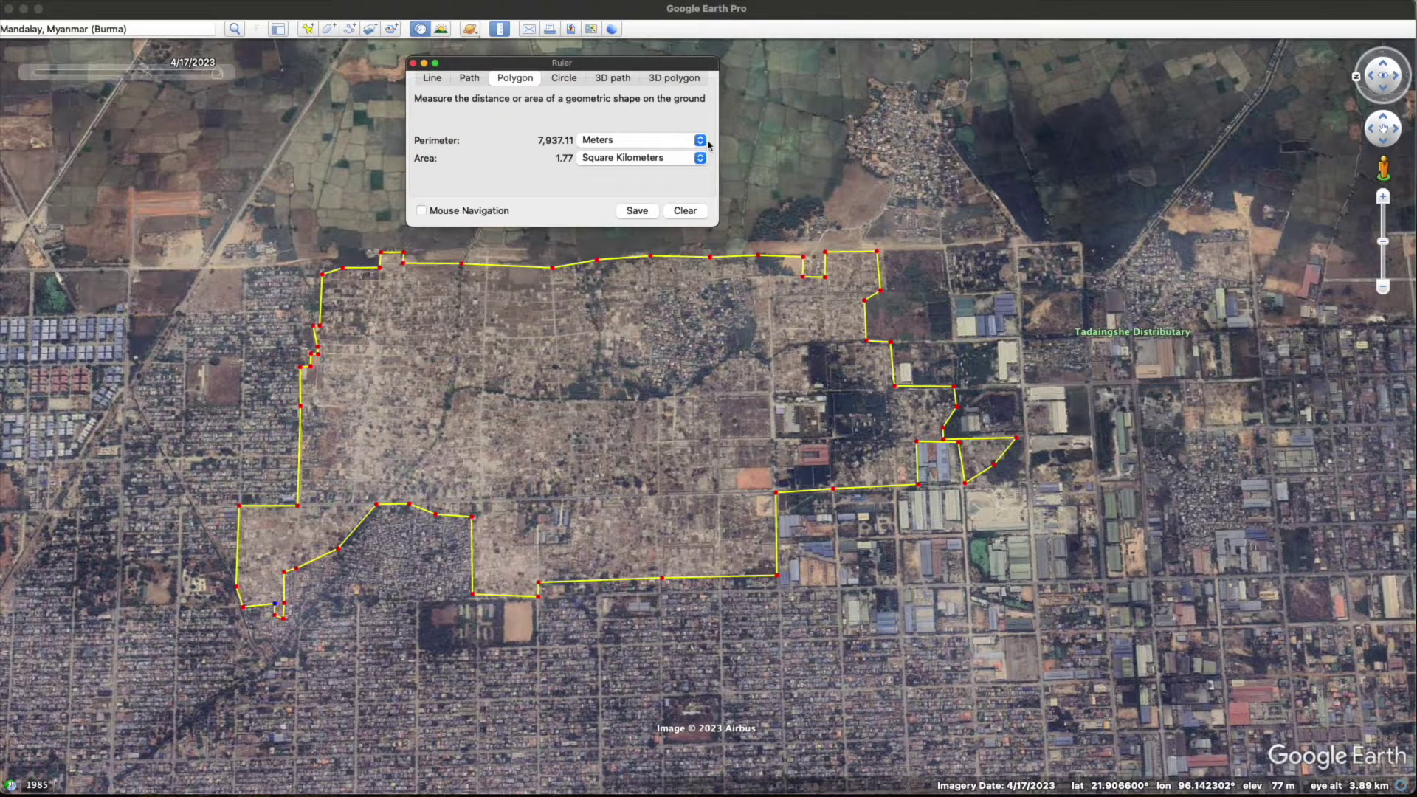
{"action": "left_click", "coordinate": [673, 141]}
{"action": "left_click", "coordinate": [634, 153]}
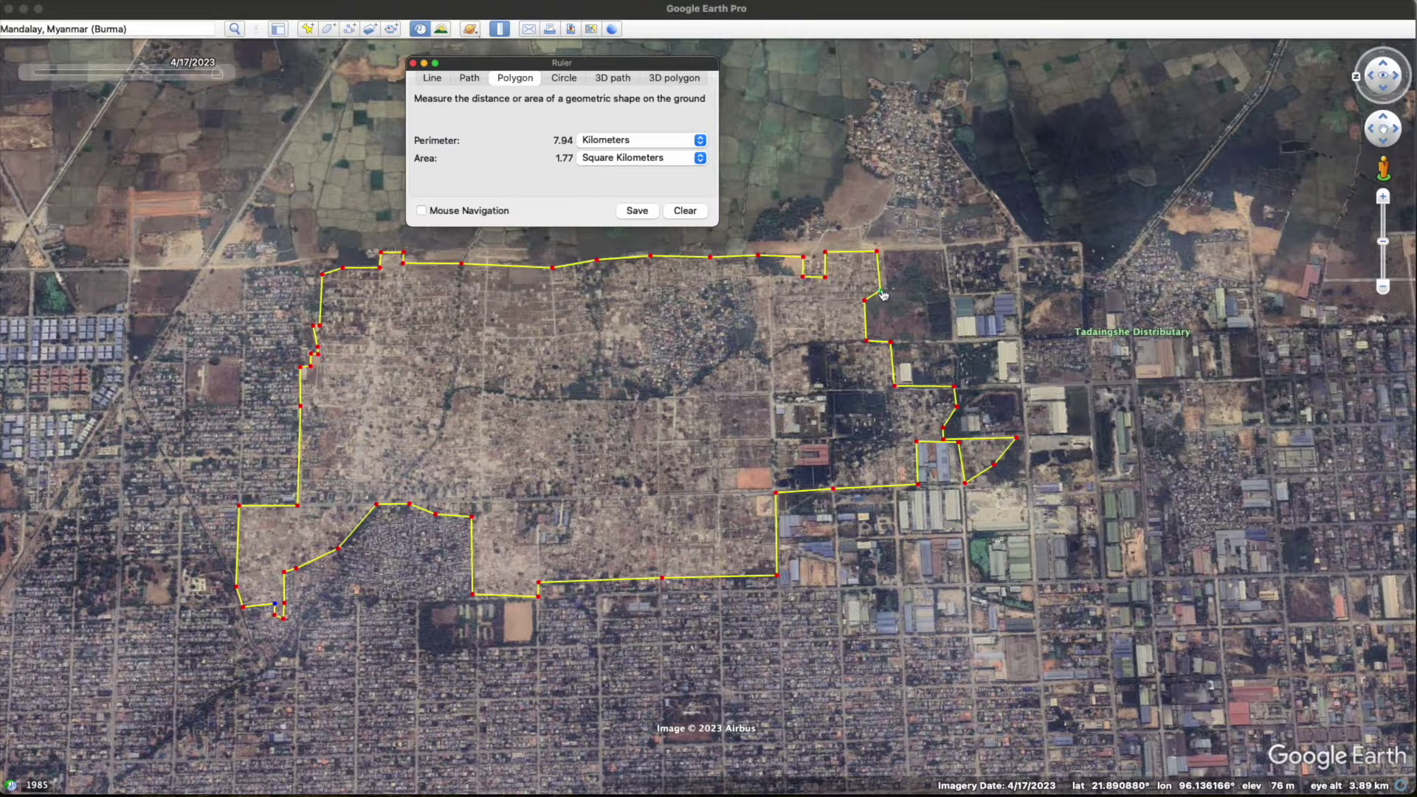
{"action": "left_click", "coordinate": [595, 163]}
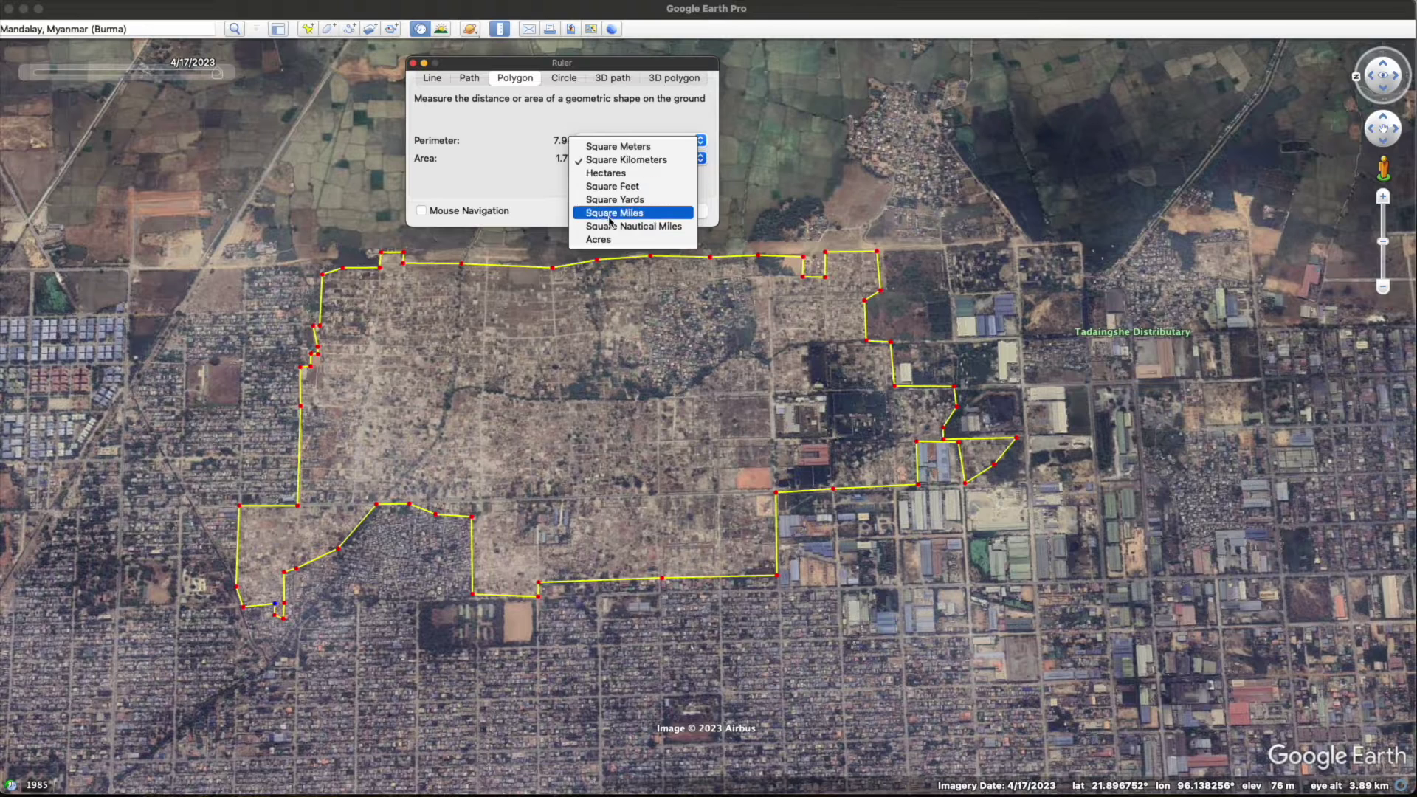
{"action": "left_click", "coordinate": [614, 146]}
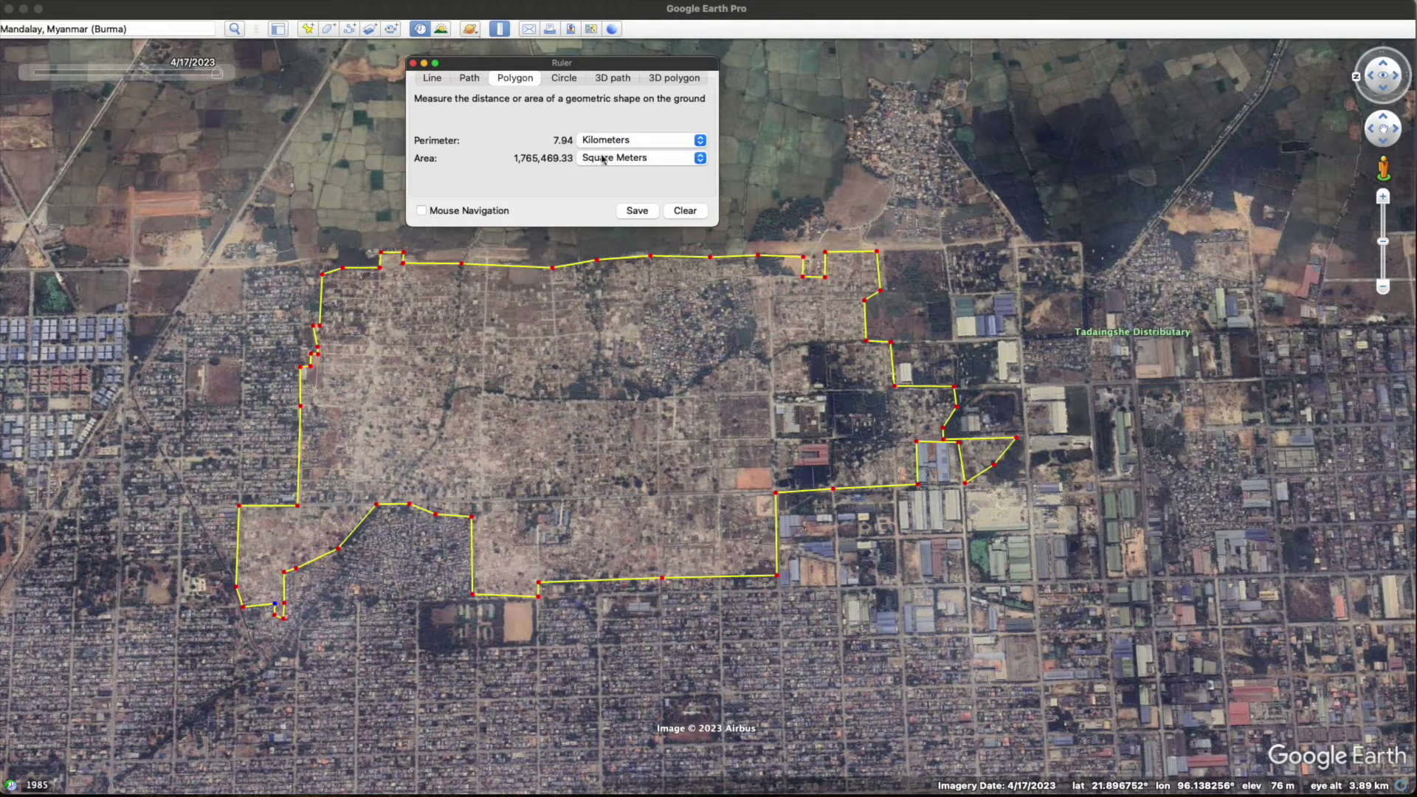
{"action": "left_click", "coordinate": [642, 158]}
{"action": "left_click", "coordinate": [598, 175]}
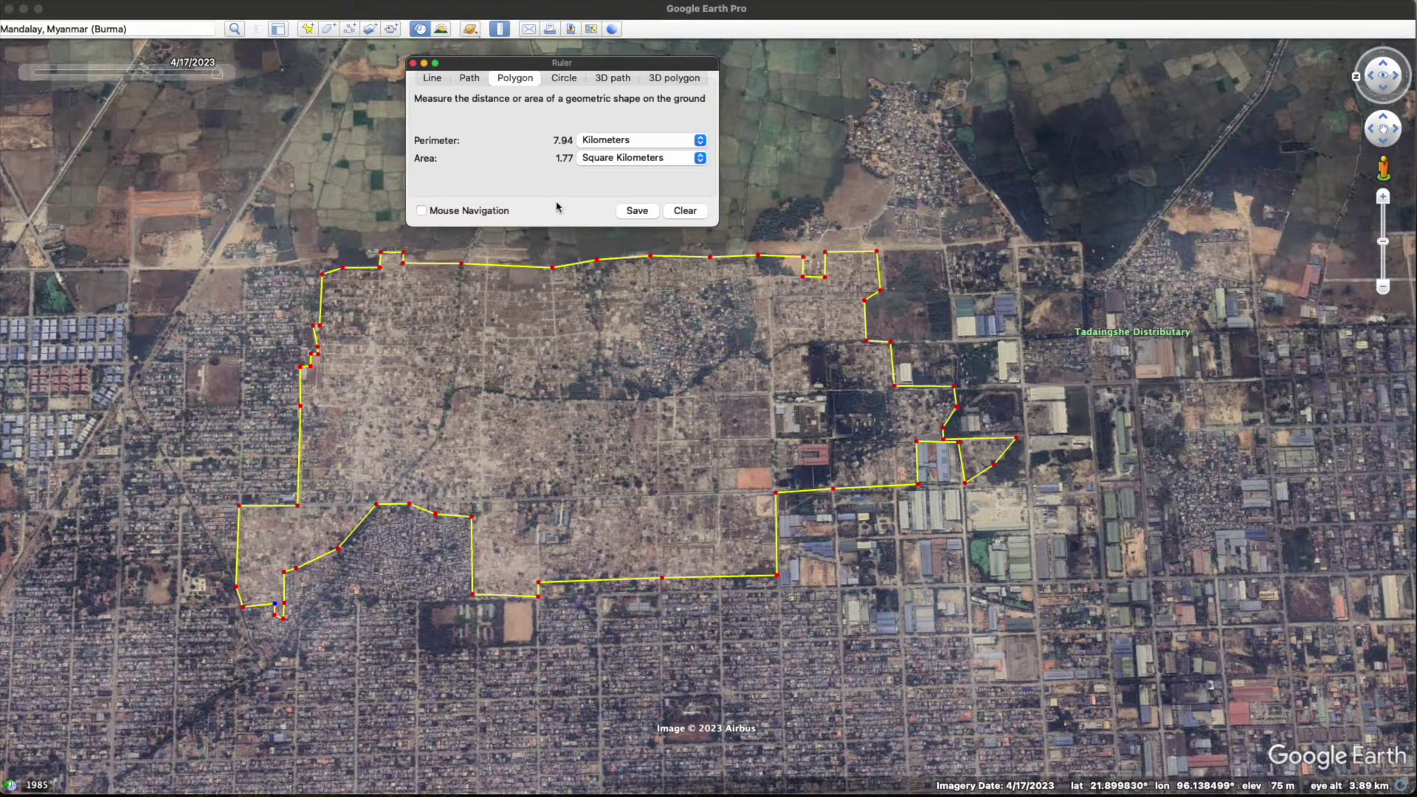
Step: Switch to the 2023-05-08 Sentinel-2 L2A scene near Novosibirsk in EO Browser and review the image dates available for May 2023
{"action": "left_click_drag", "start_coordinate": [514, 322], "coordinate": [573, 362]}
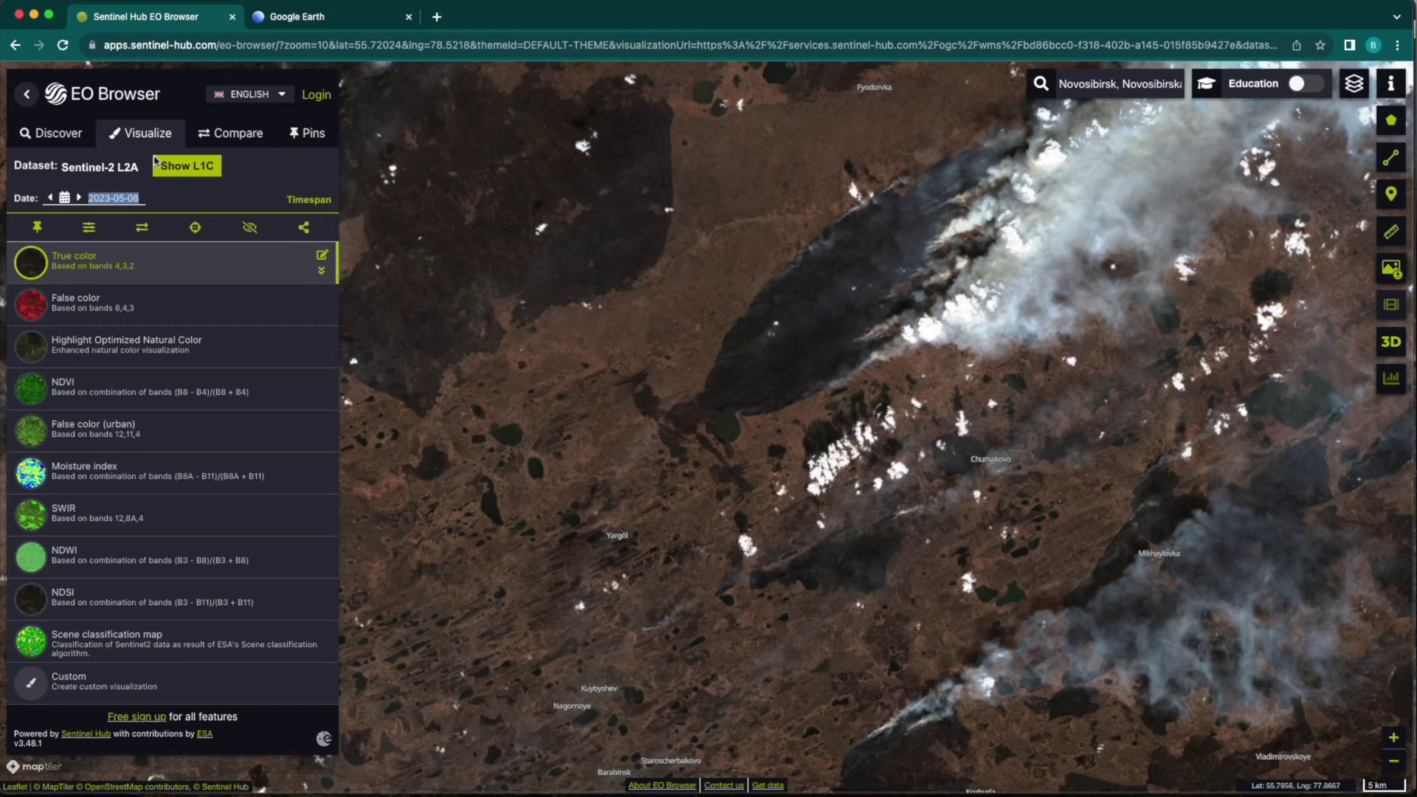
{"action": "left_click", "coordinate": [561, 514]}
{"action": "left_click_drag", "start_coordinate": [561, 514], "coordinate": [563, 510]}
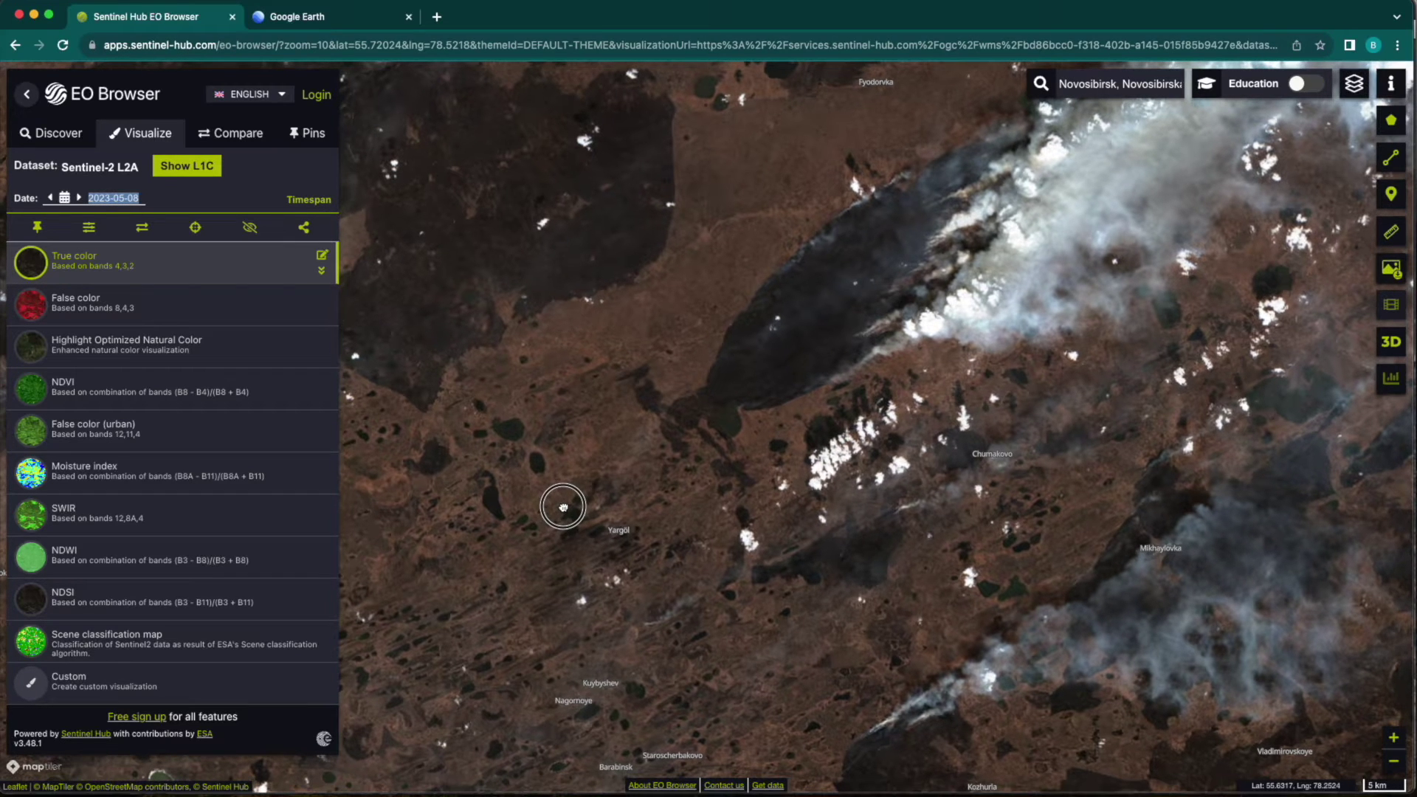
{"action": "left_click", "coordinate": [712, 475]}
{"action": "left_click_drag", "start_coordinate": [712, 475], "coordinate": [677, 437]}
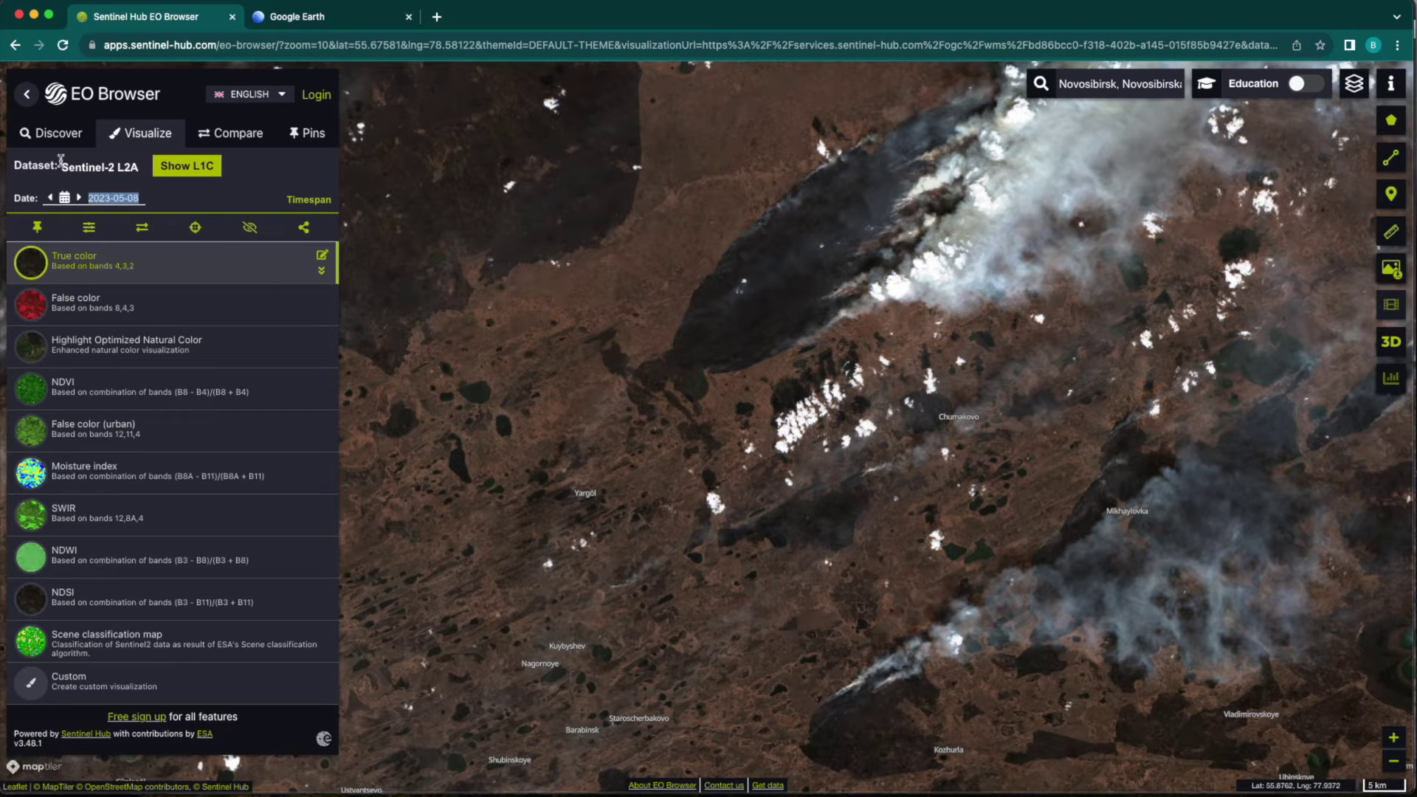
{"action": "left_click", "coordinate": [64, 199]}
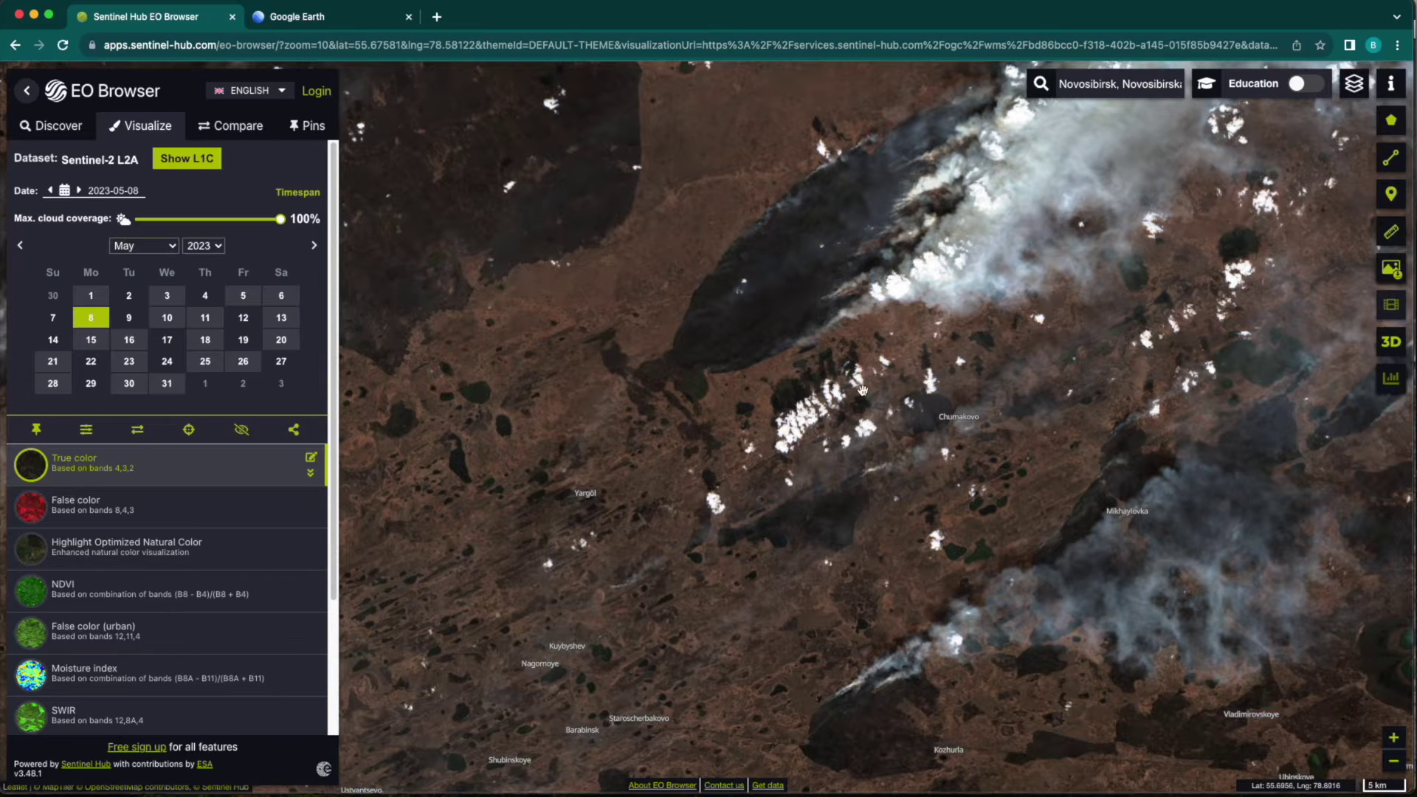
{"action": "scroll", "coordinate": [762, 339], "scroll_direction": "down", "scroll_amount": 2}
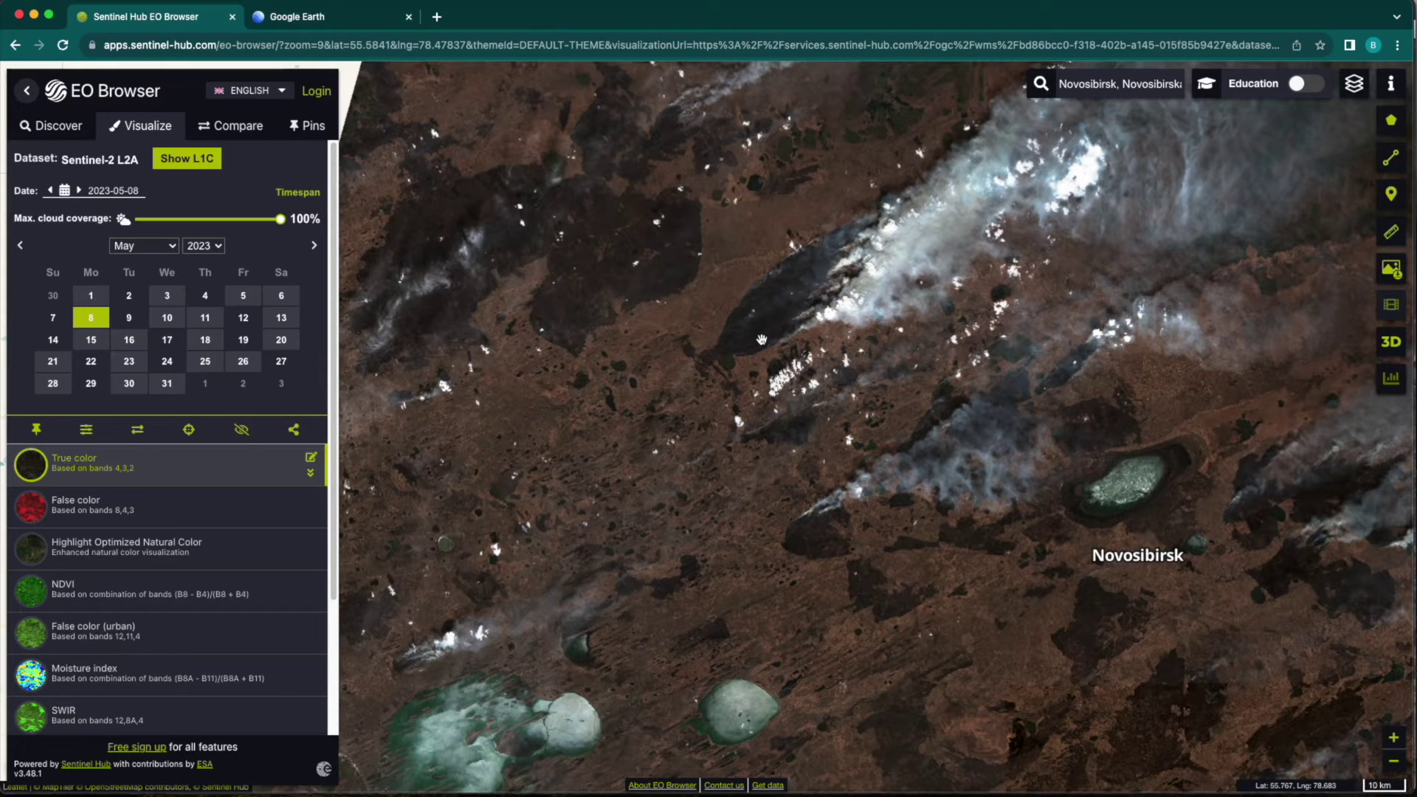
{"action": "mouse_move", "coordinate": [335, 198]}
{"action": "left_mouse_down"}
{"action": "mouse_move", "coordinate": [336, 231]}
{"action": "mouse_move", "coordinate": [338, 194]}
{"action": "left_mouse_up"}
{"action": "left_click", "coordinate": [806, 455]}
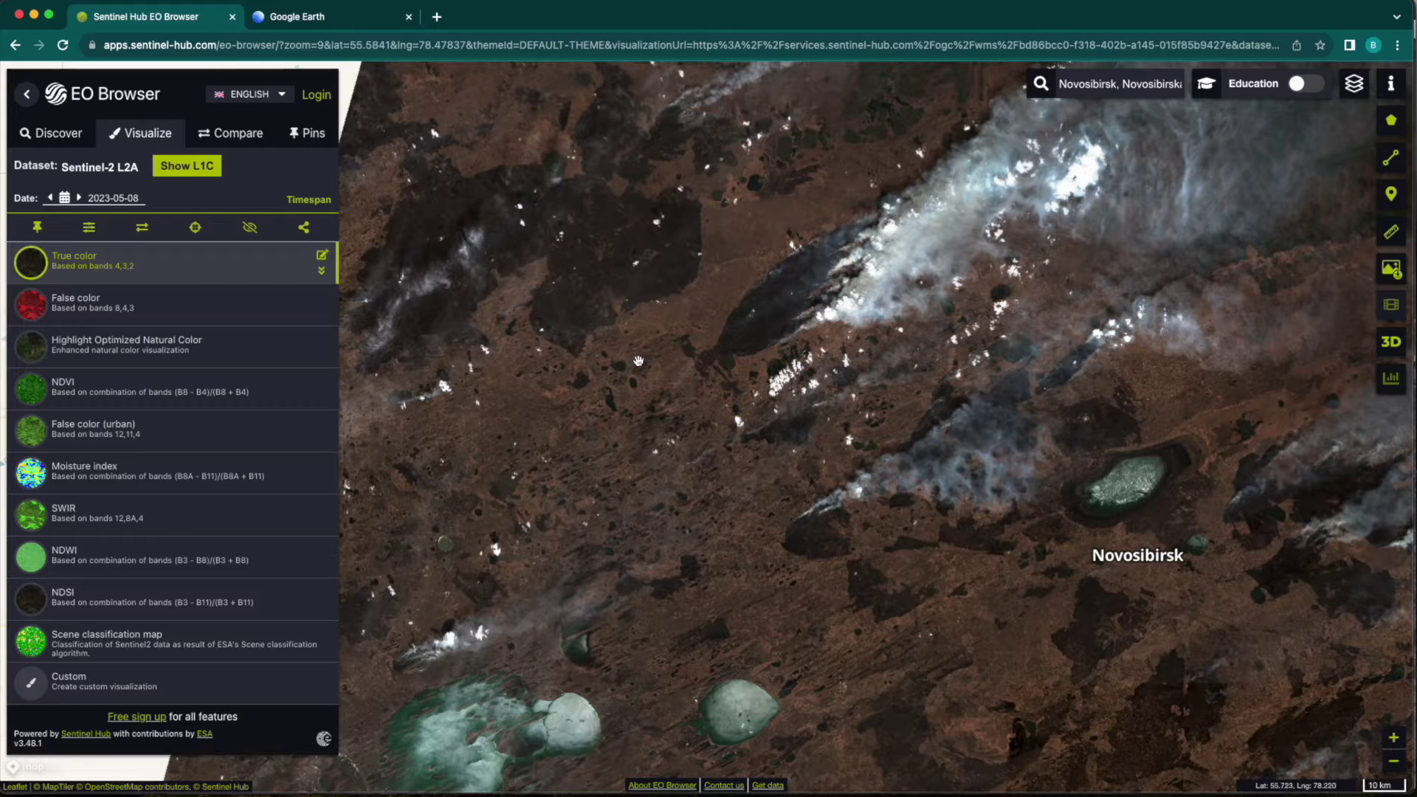
Step: Examine the small lakes south of the large burn scar in close detail, and compare them with the wider scene
{"action": "scroll", "coordinate": [727, 332], "scroll_direction": "up", "scroll_amount": 3}
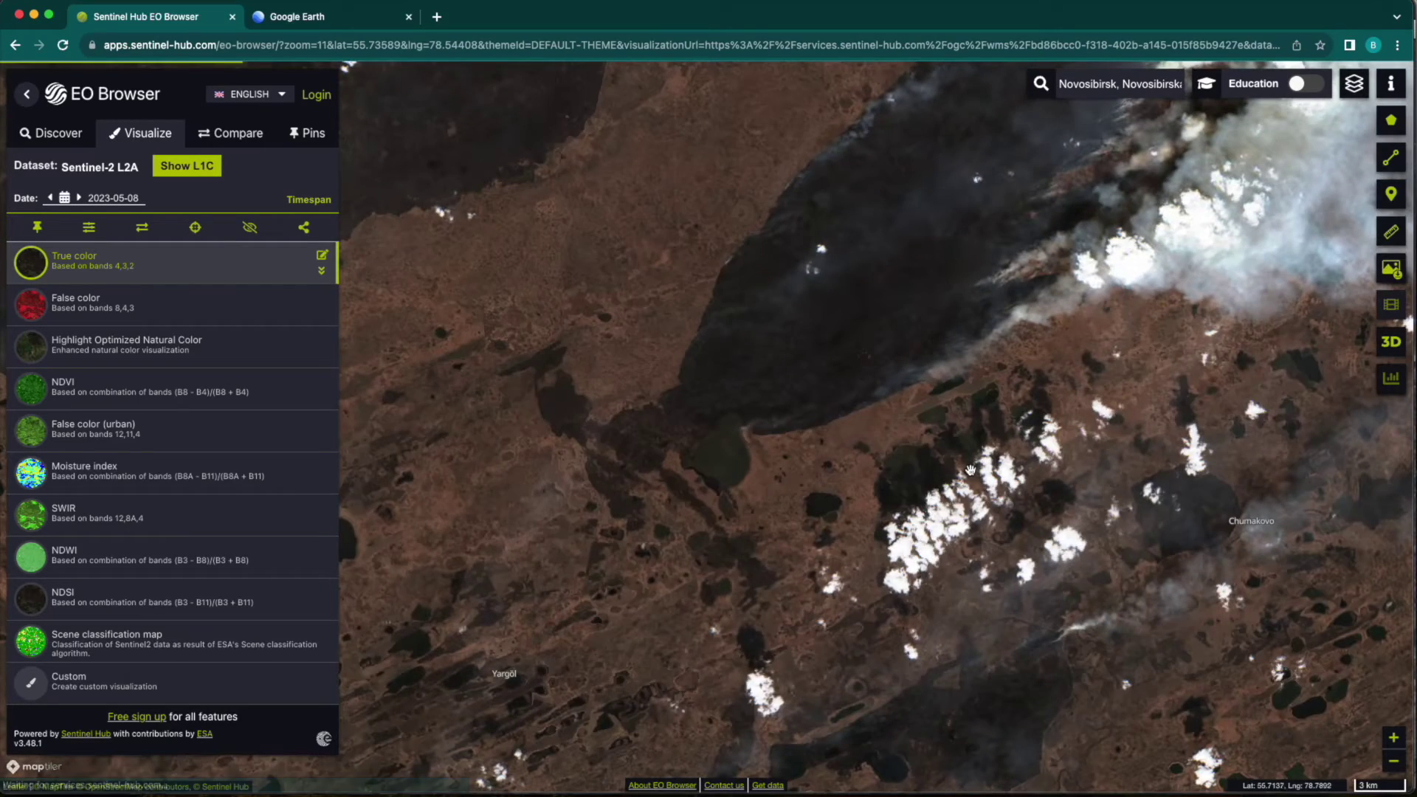
{"action": "scroll", "coordinate": [595, 446], "scroll_direction": "up", "scroll_amount": 3}
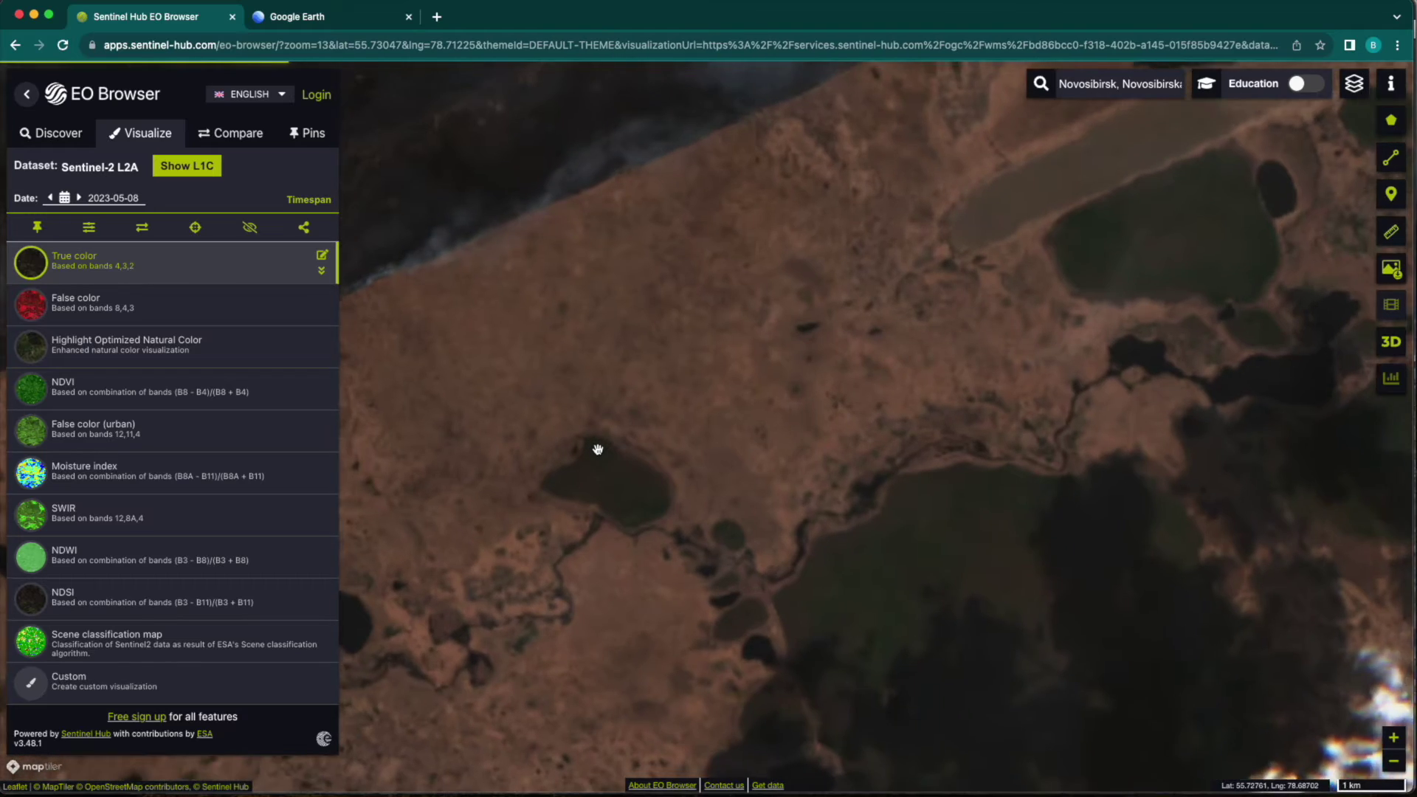
{"action": "scroll", "coordinate": [719, 348], "scroll_direction": "up", "scroll_amount": 1}
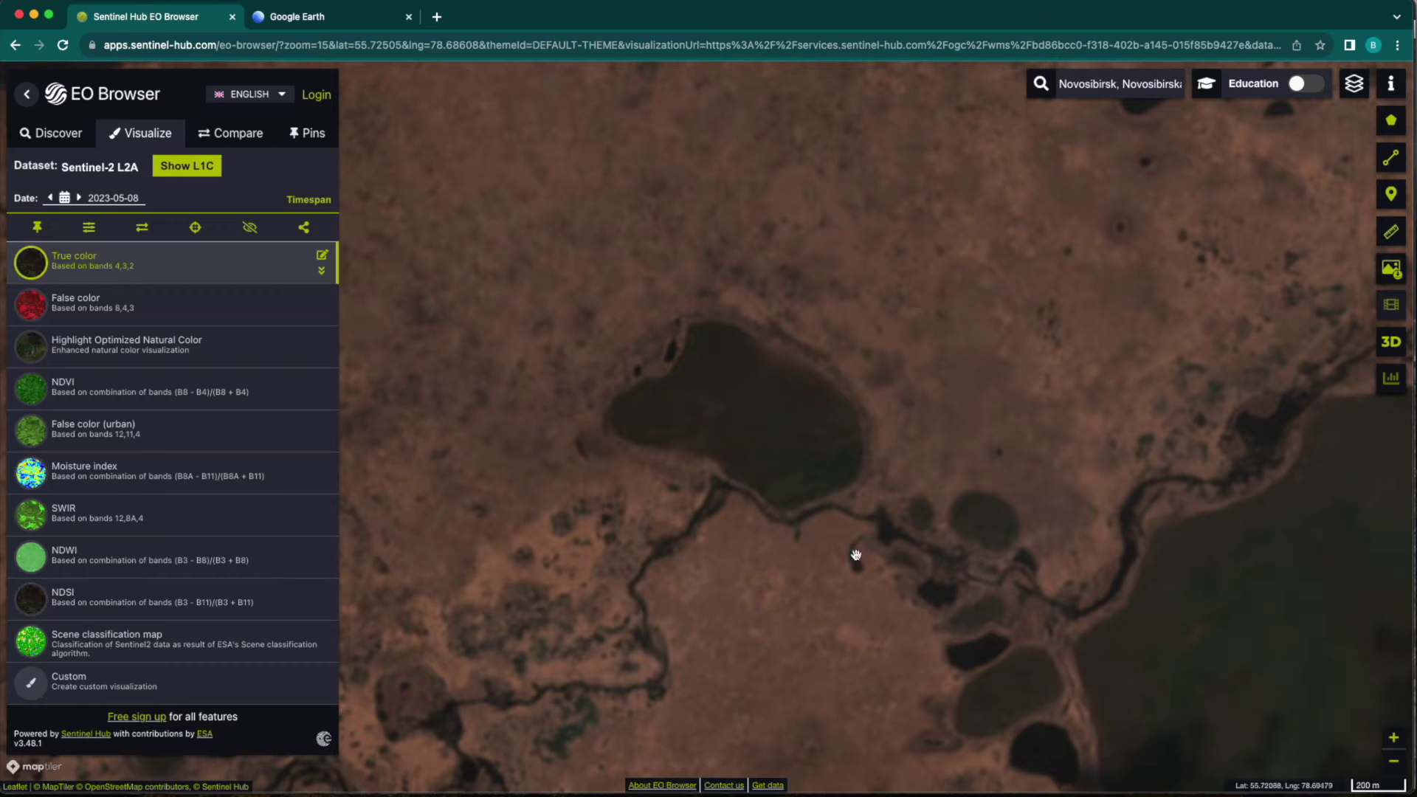
{"action": "scroll", "coordinate": [668, 284], "scroll_direction": "down", "scroll_amount": 2}
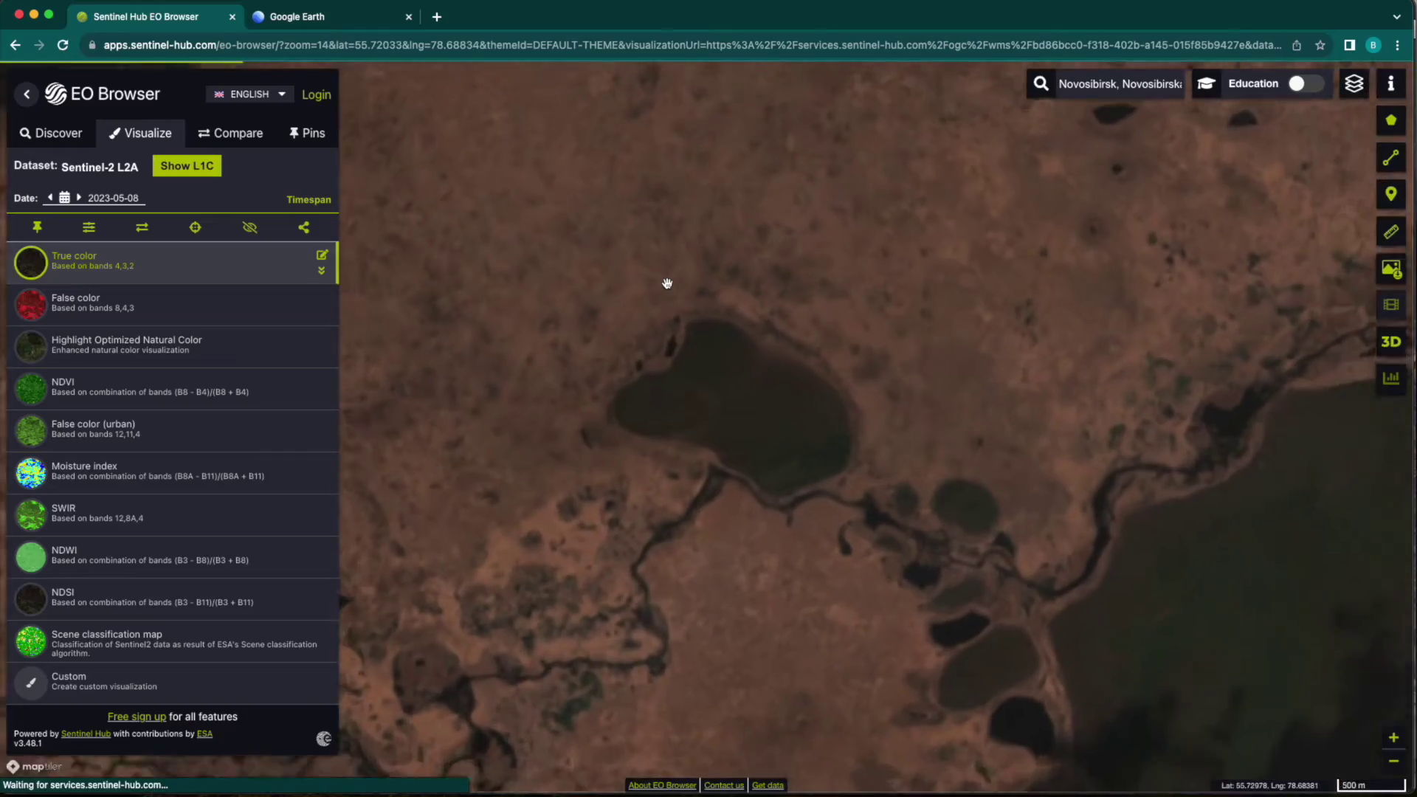
{"action": "scroll", "coordinate": [667, 284], "scroll_direction": "down", "scroll_amount": 3}
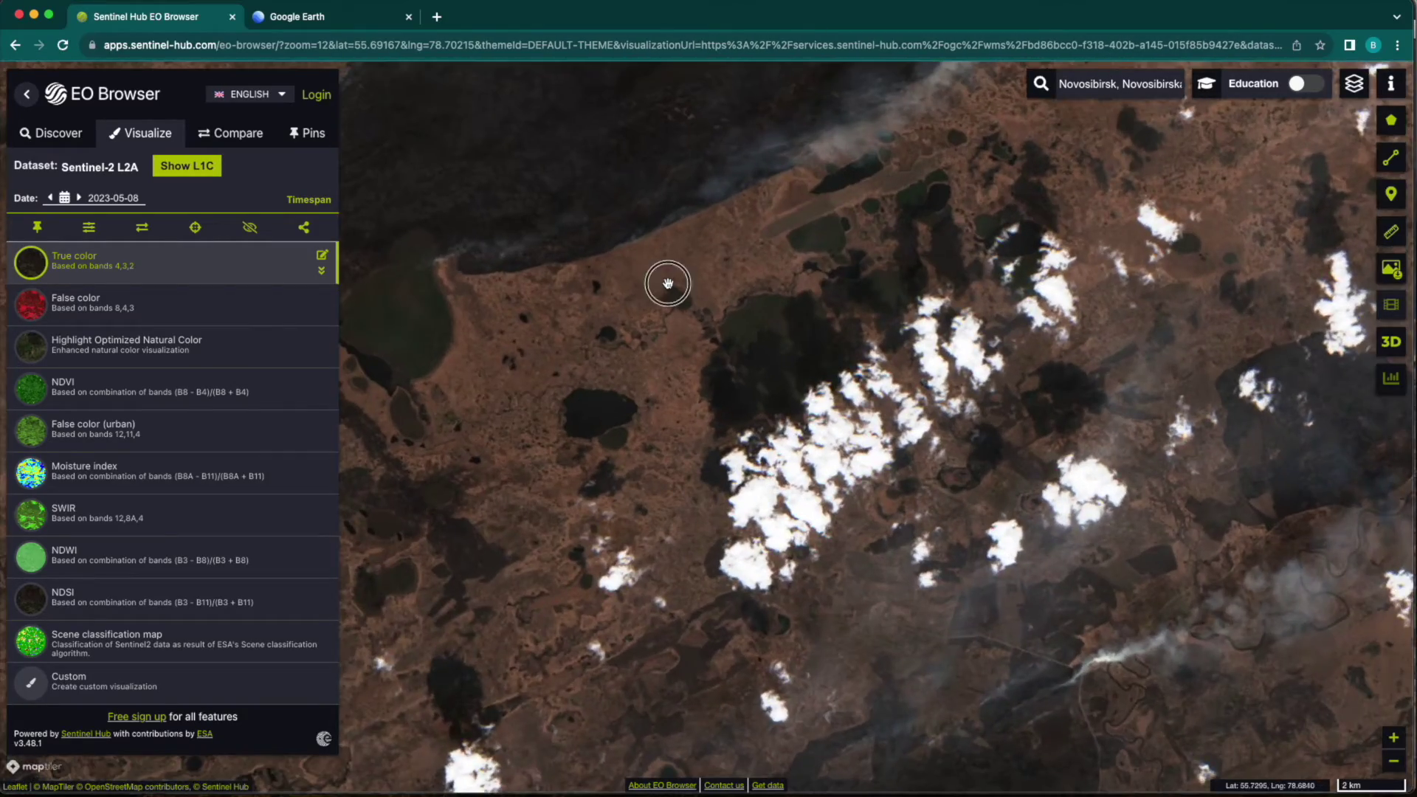
{"action": "left_click_drag", "start_coordinate": [667, 285], "coordinate": [763, 472]}
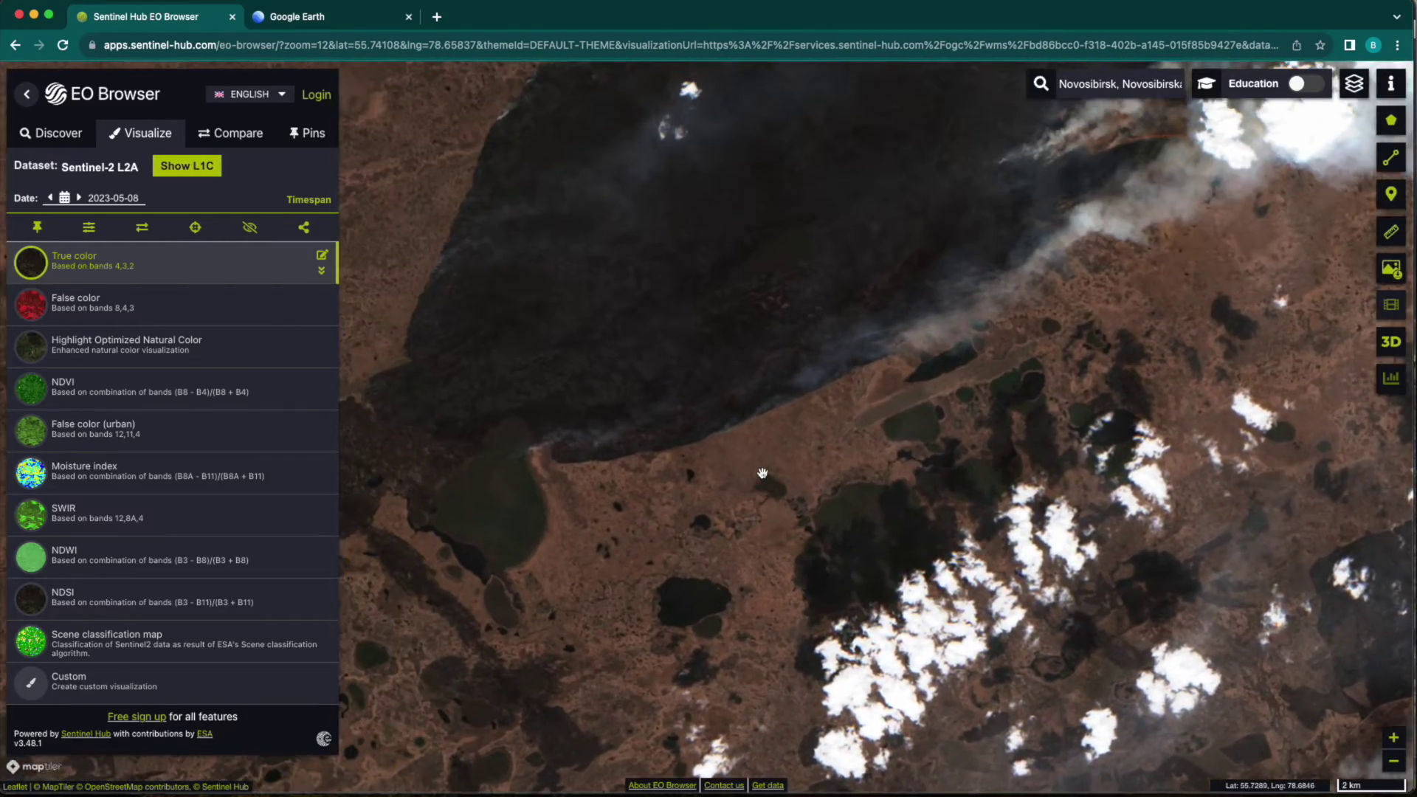
{"action": "scroll", "coordinate": [762, 472], "scroll_direction": "down", "scroll_amount": 2}
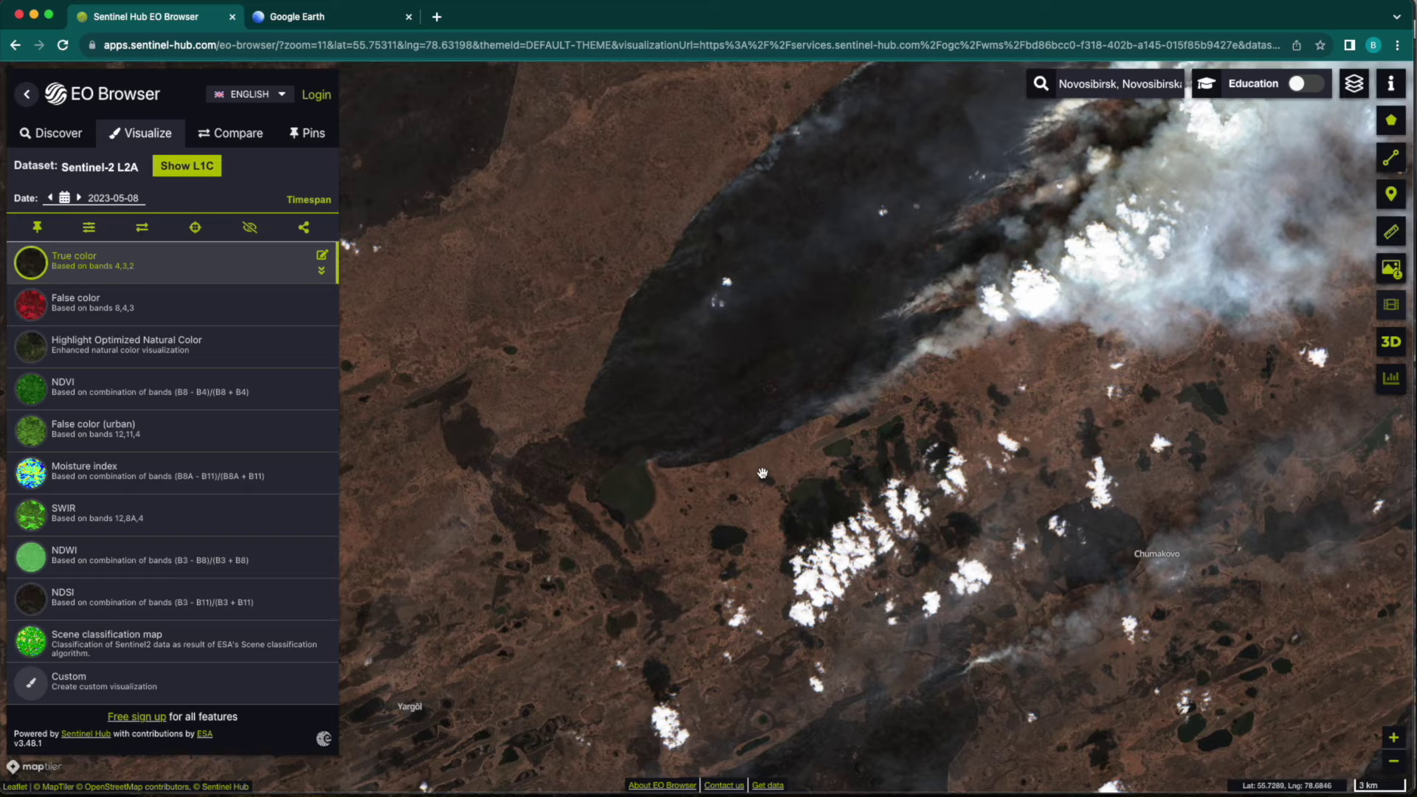
Step: Examine the active fire line on the burn scar's eastern side up close, and the surrounding smoke plumes as a whole
{"action": "scroll", "coordinate": [904, 328], "scroll_direction": "up", "scroll_amount": 2}
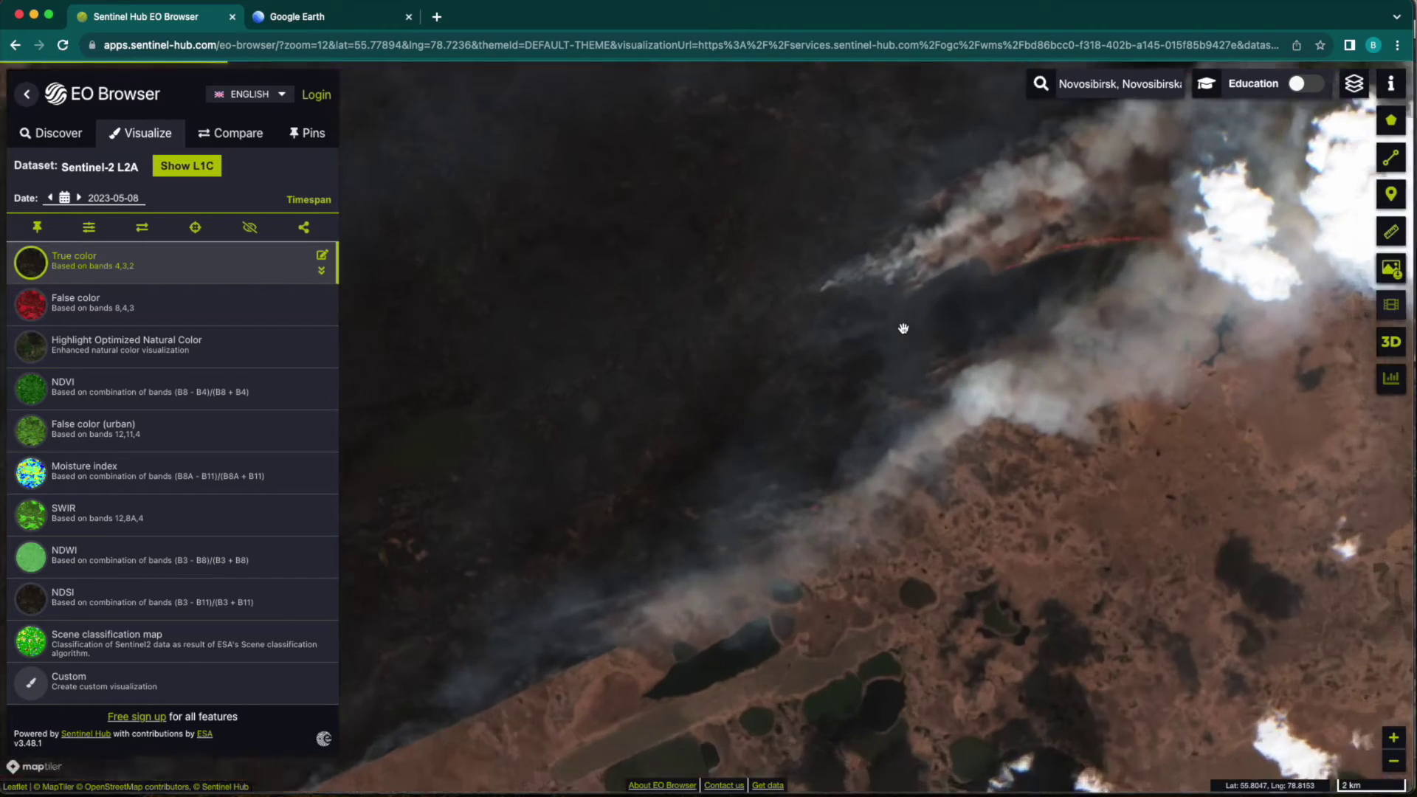
{"action": "scroll", "coordinate": [904, 329], "scroll_direction": "up", "scroll_amount": 2}
{"action": "left_click_drag", "start_coordinate": [982, 269], "coordinate": [734, 494]}
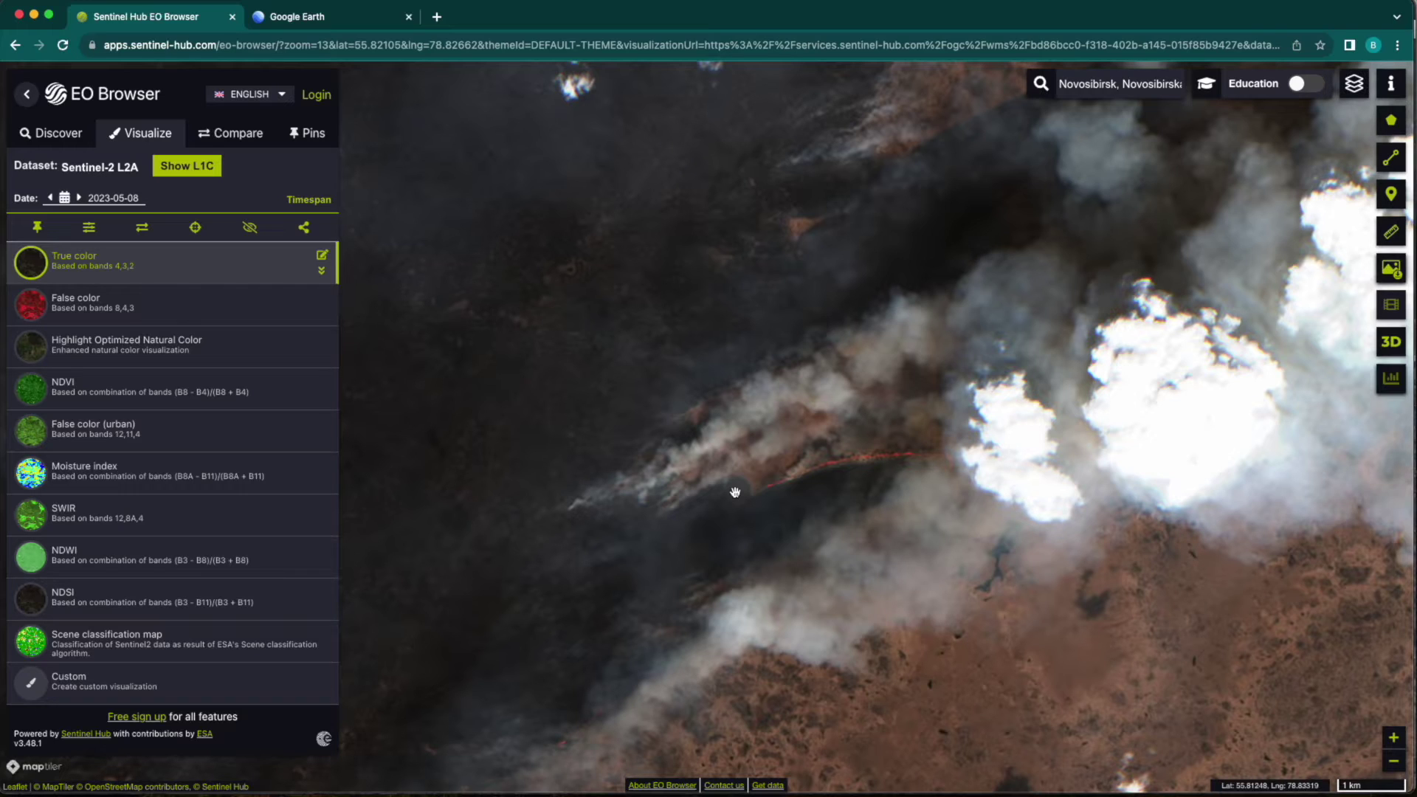
{"action": "scroll", "coordinate": [734, 494], "scroll_direction": "up", "scroll_amount": 2}
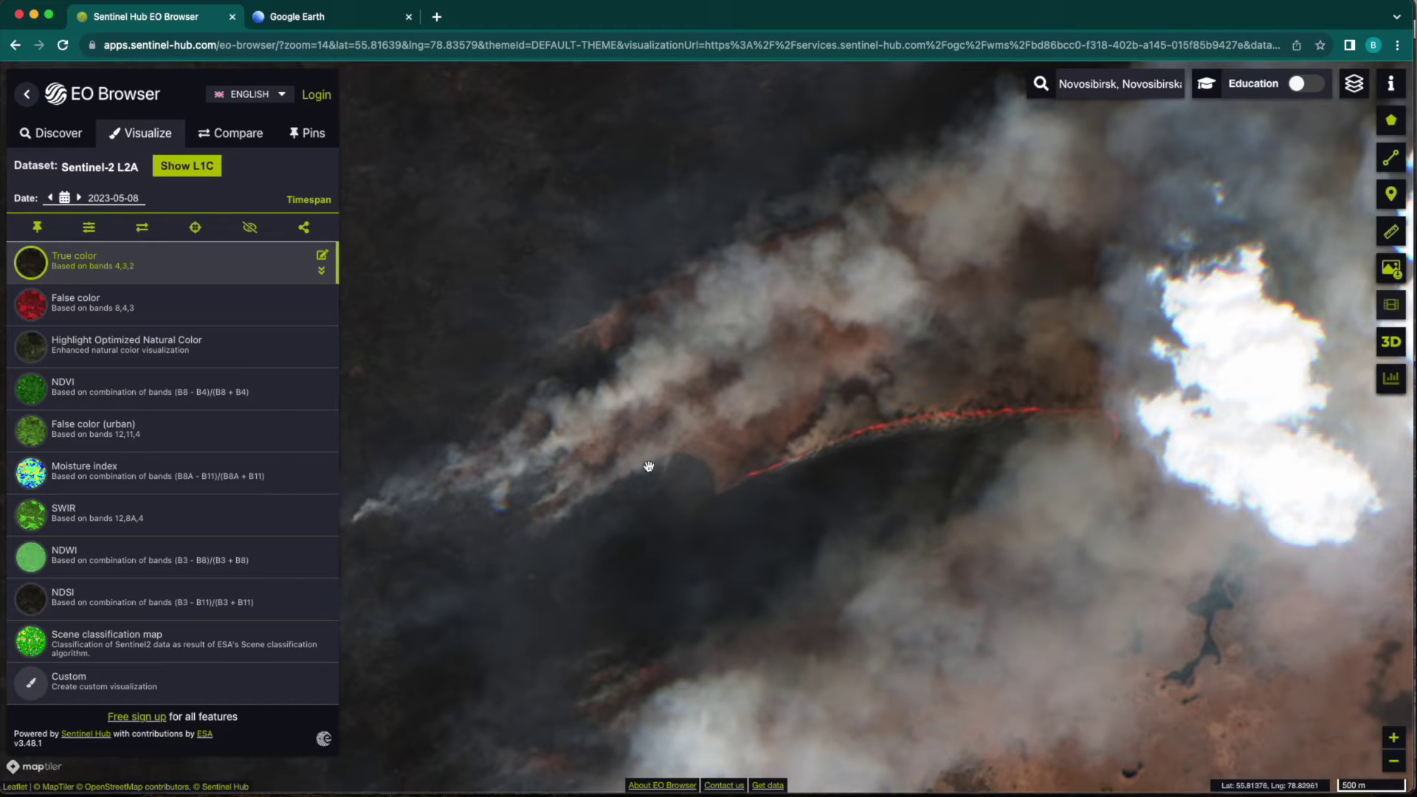
{"action": "scroll", "coordinate": [602, 409], "scroll_direction": "down", "scroll_amount": 3}
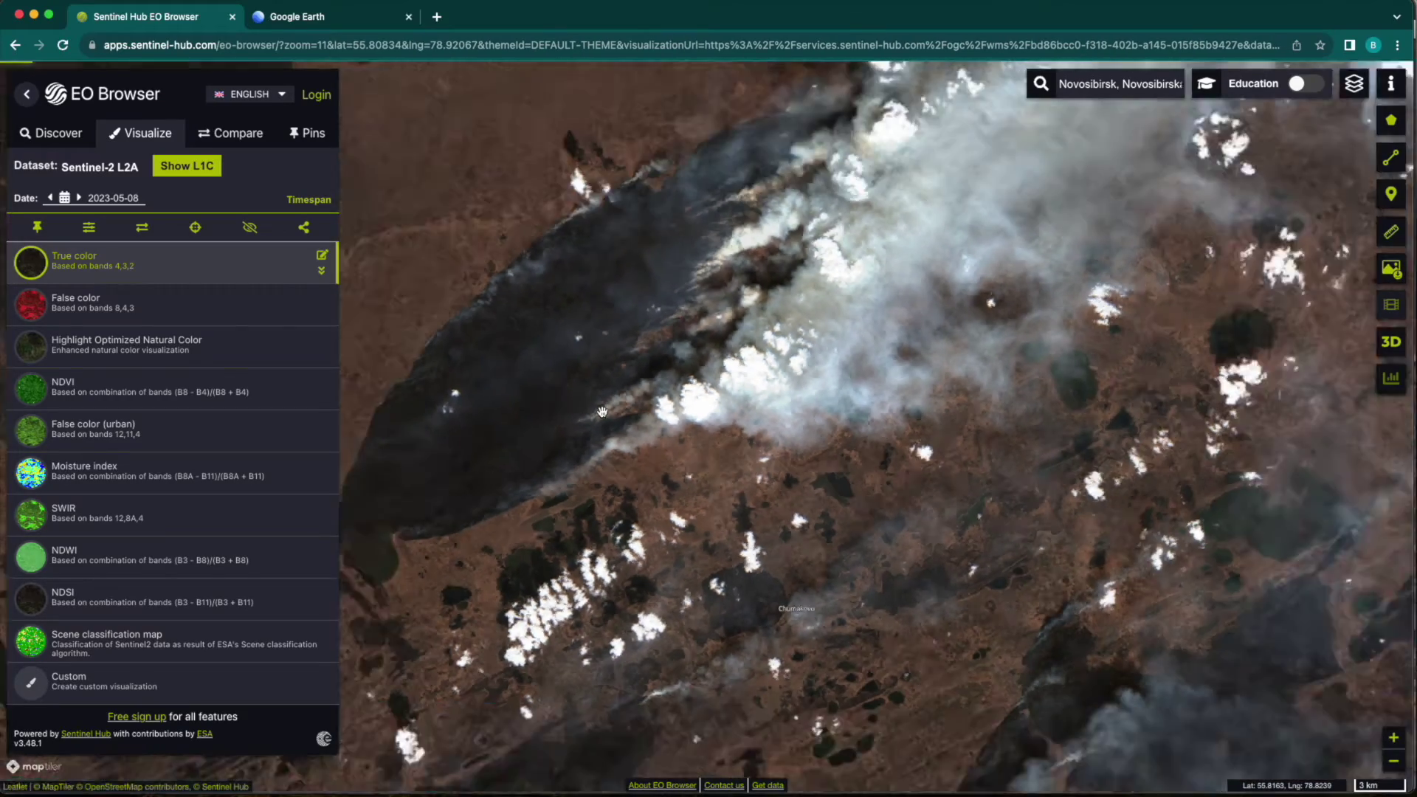
{"action": "scroll", "coordinate": [603, 410], "scroll_direction": "down", "scroll_amount": 1}
{"action": "mouse_move", "coordinate": [564, 406]}
{"action": "left_mouse_down"}
{"action": "mouse_move", "coordinate": [806, 417]}
{"action": "mouse_move", "coordinate": [711, 465]}
{"action": "left_mouse_up"}
{"action": "left_click_drag", "start_coordinate": [840, 420], "coordinate": [823, 232]}
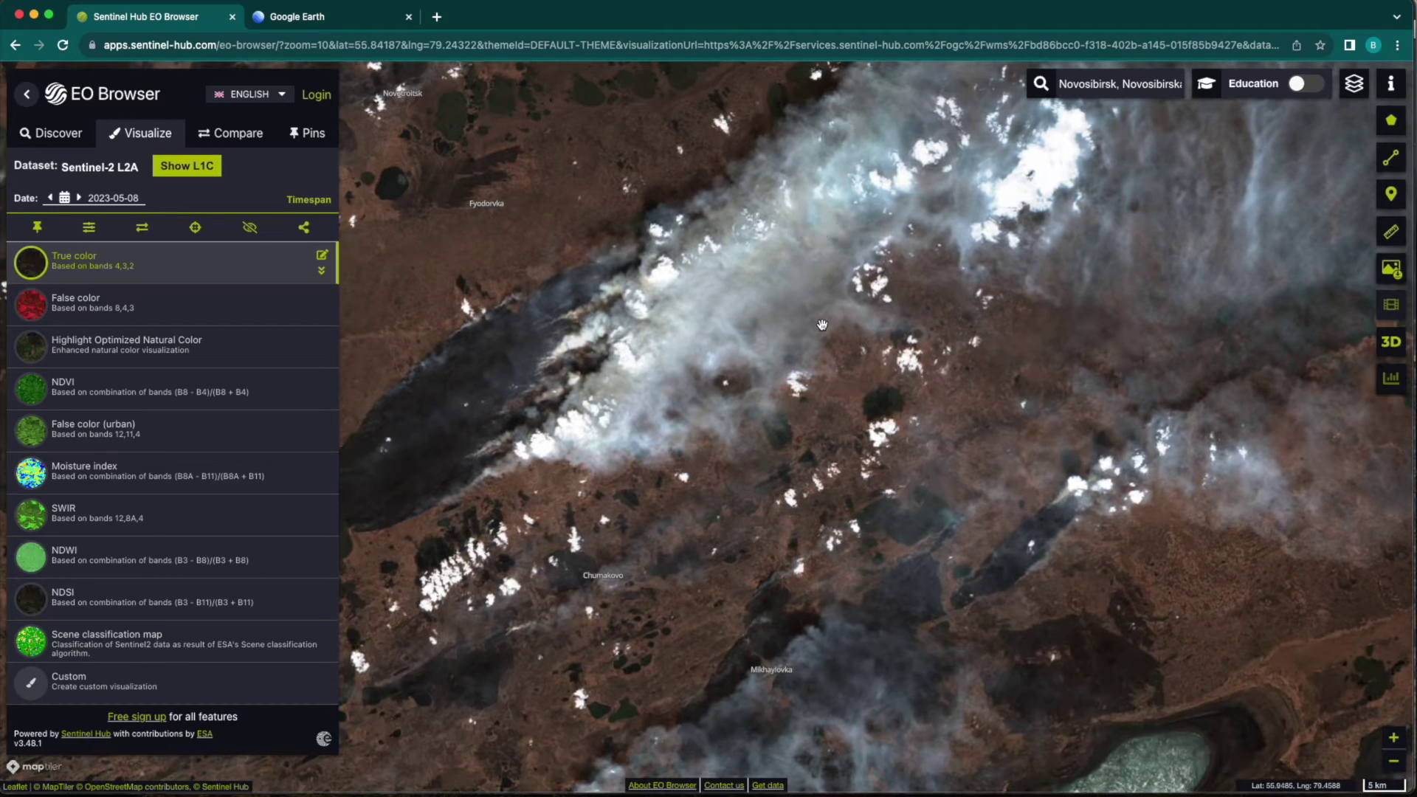
{"action": "scroll", "coordinate": [823, 325], "scroll_direction": "down", "scroll_amount": 1}
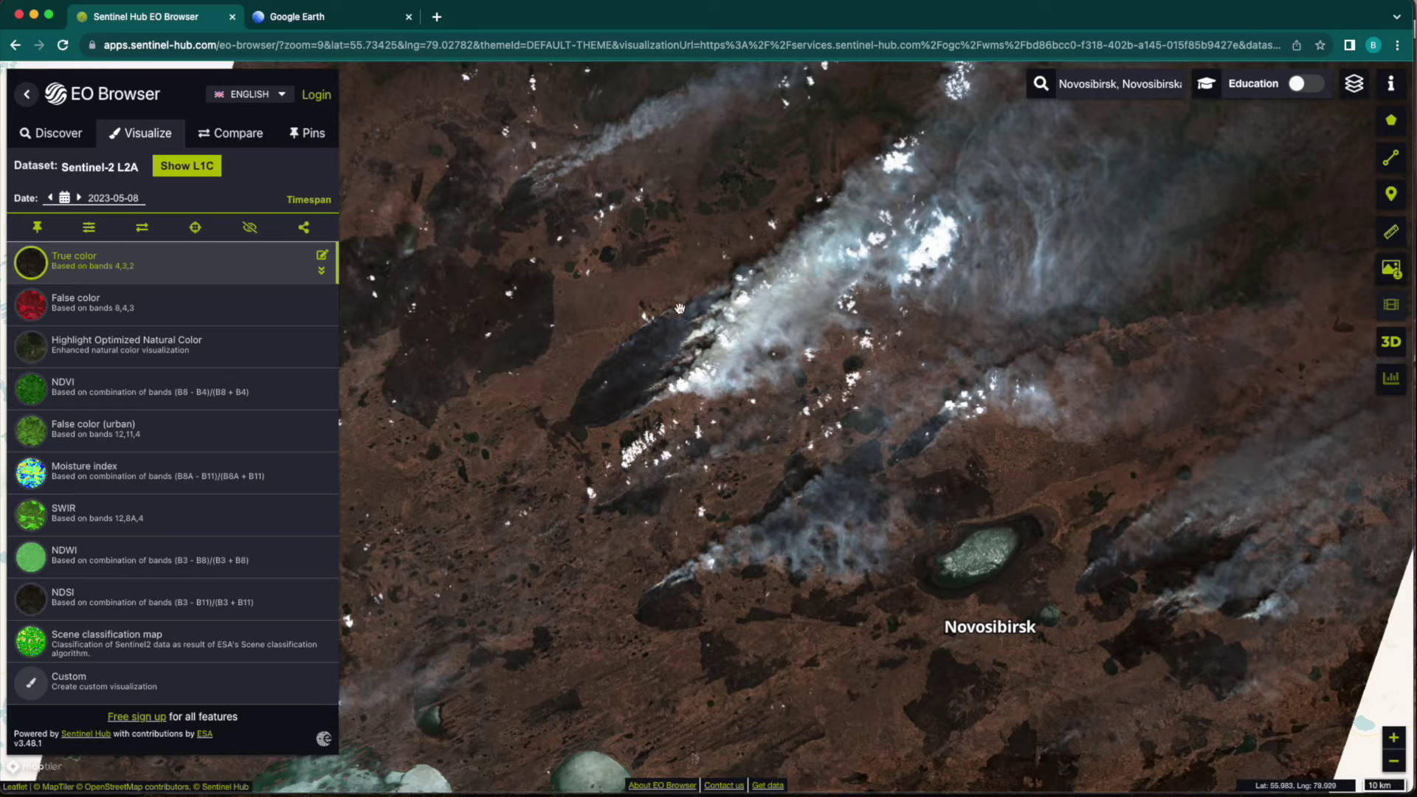
{"action": "left_click_drag", "start_coordinate": [696, 307], "coordinate": [842, 287]}
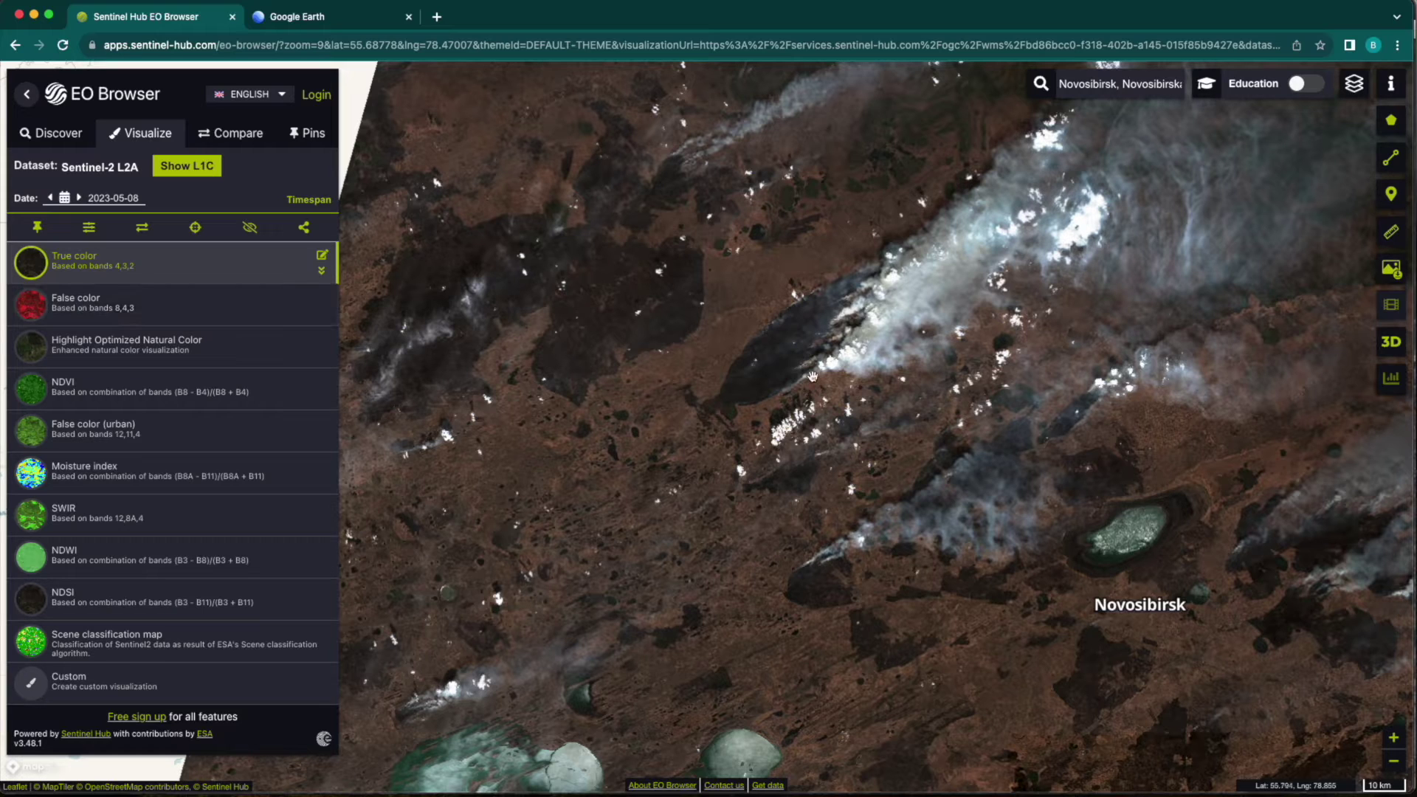
Step: Compare the fire area in the False color, NDVI, Moisture index and False color (urban) renderings, inspecting the burning edges in the last one
{"action": "left_click", "coordinate": [201, 322]}
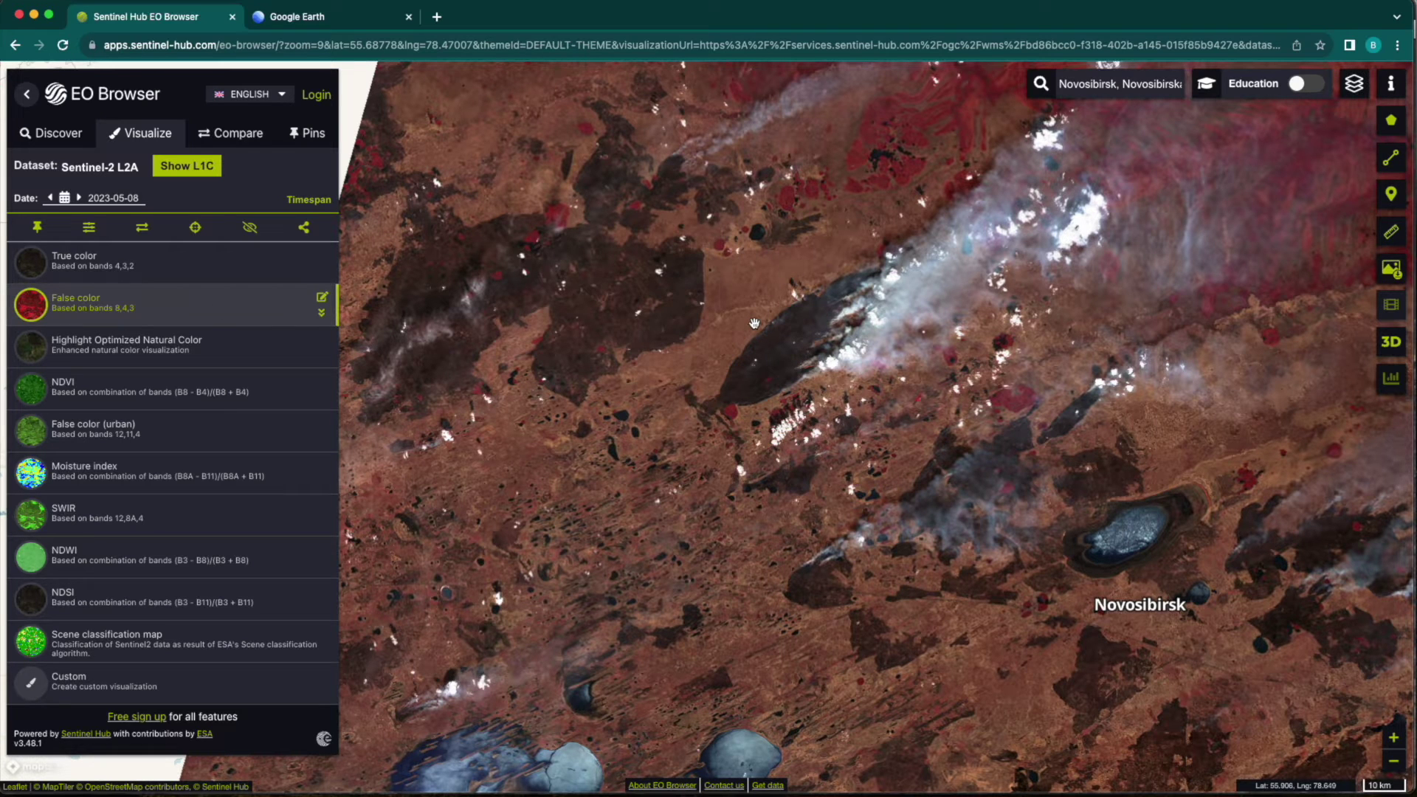
{"action": "left_click", "coordinate": [114, 397]}
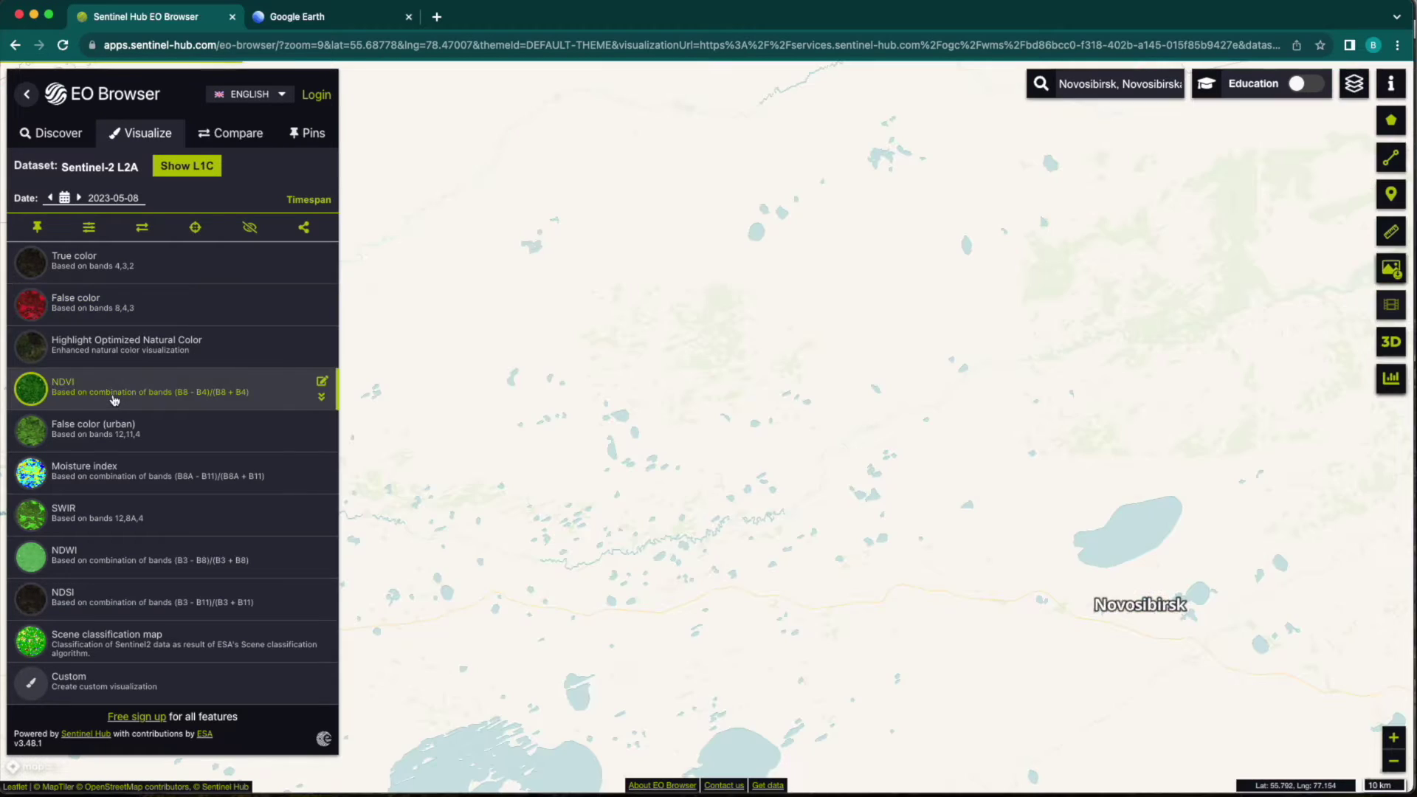
{"action": "left_click", "coordinate": [121, 471]}
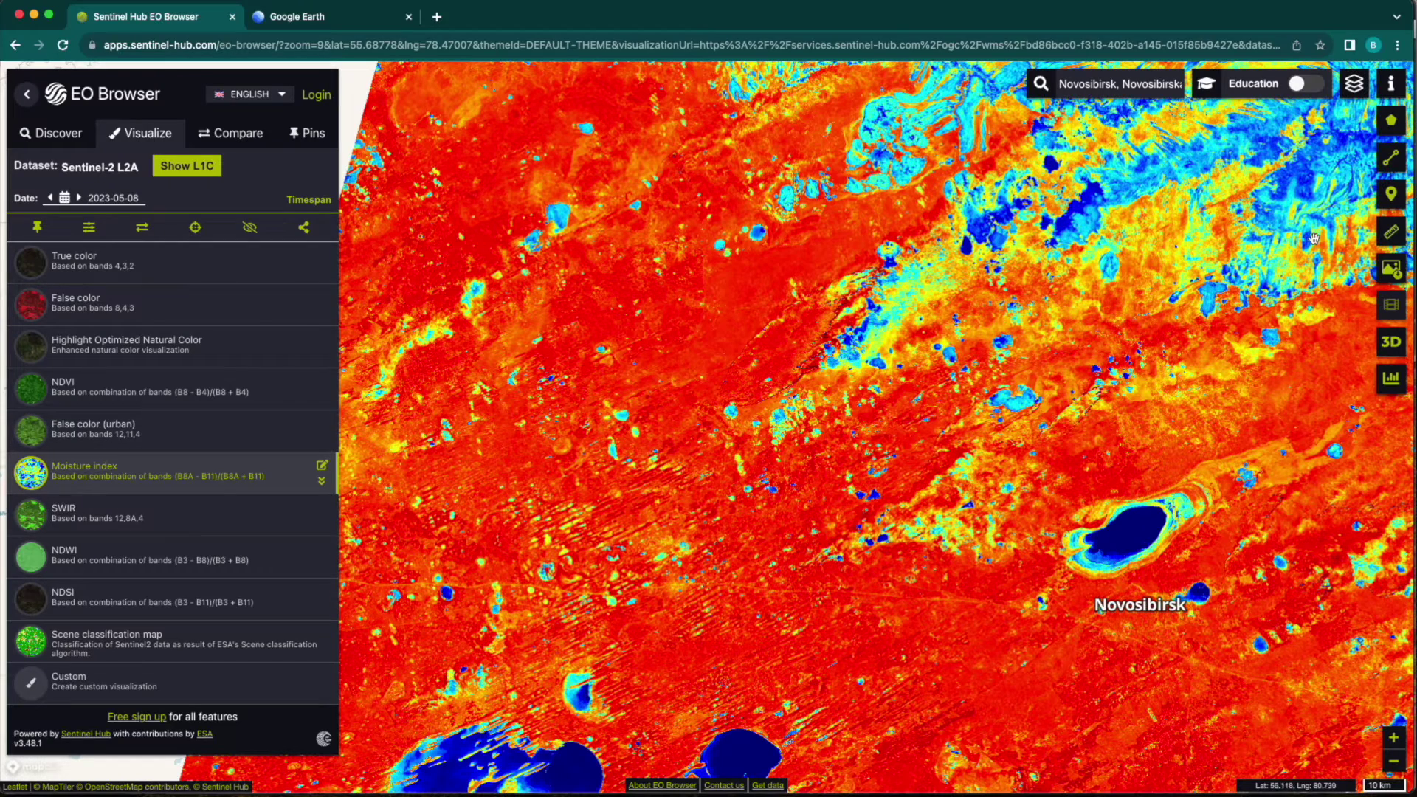
{"action": "left_click", "coordinate": [97, 443]}
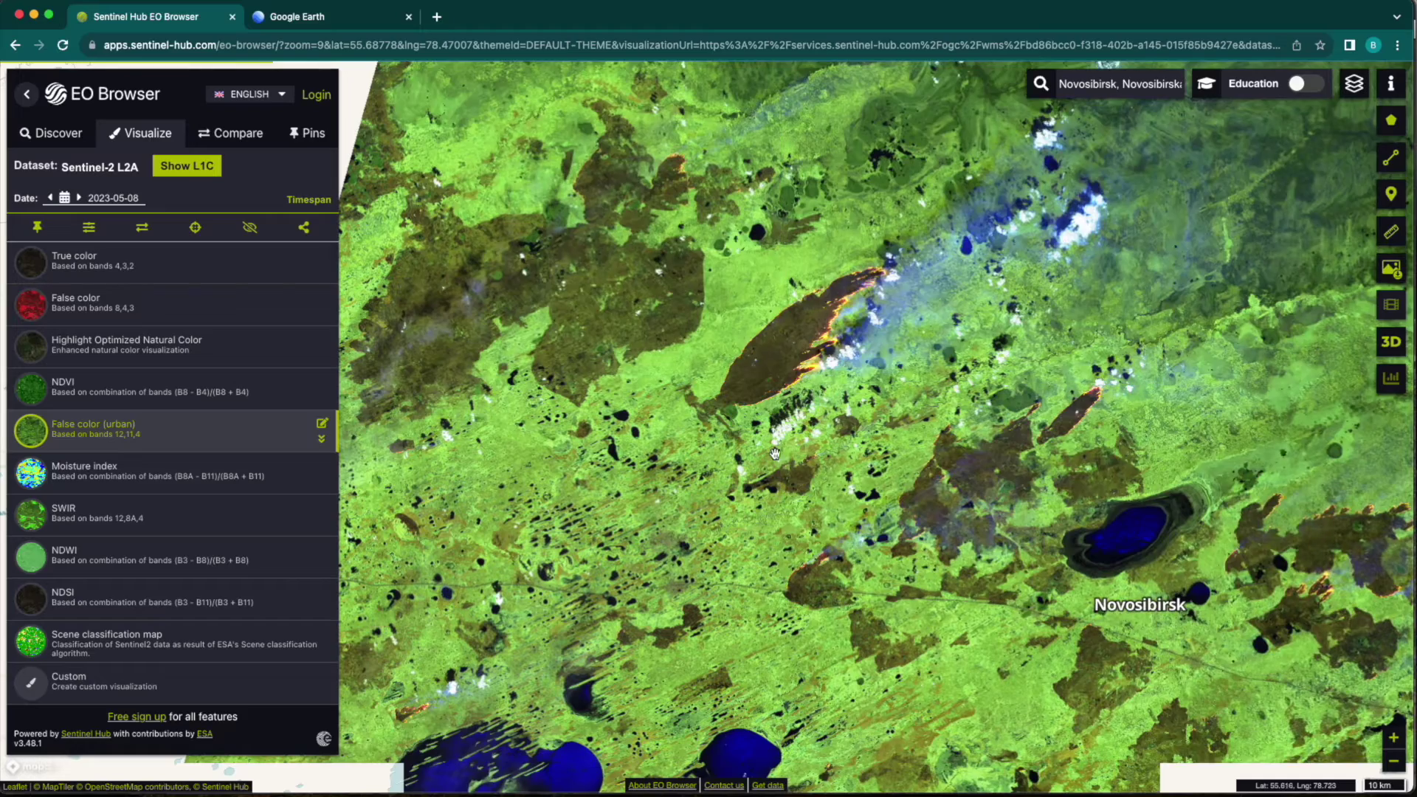
{"action": "scroll", "coordinate": [816, 353], "scroll_direction": "up", "scroll_amount": 2}
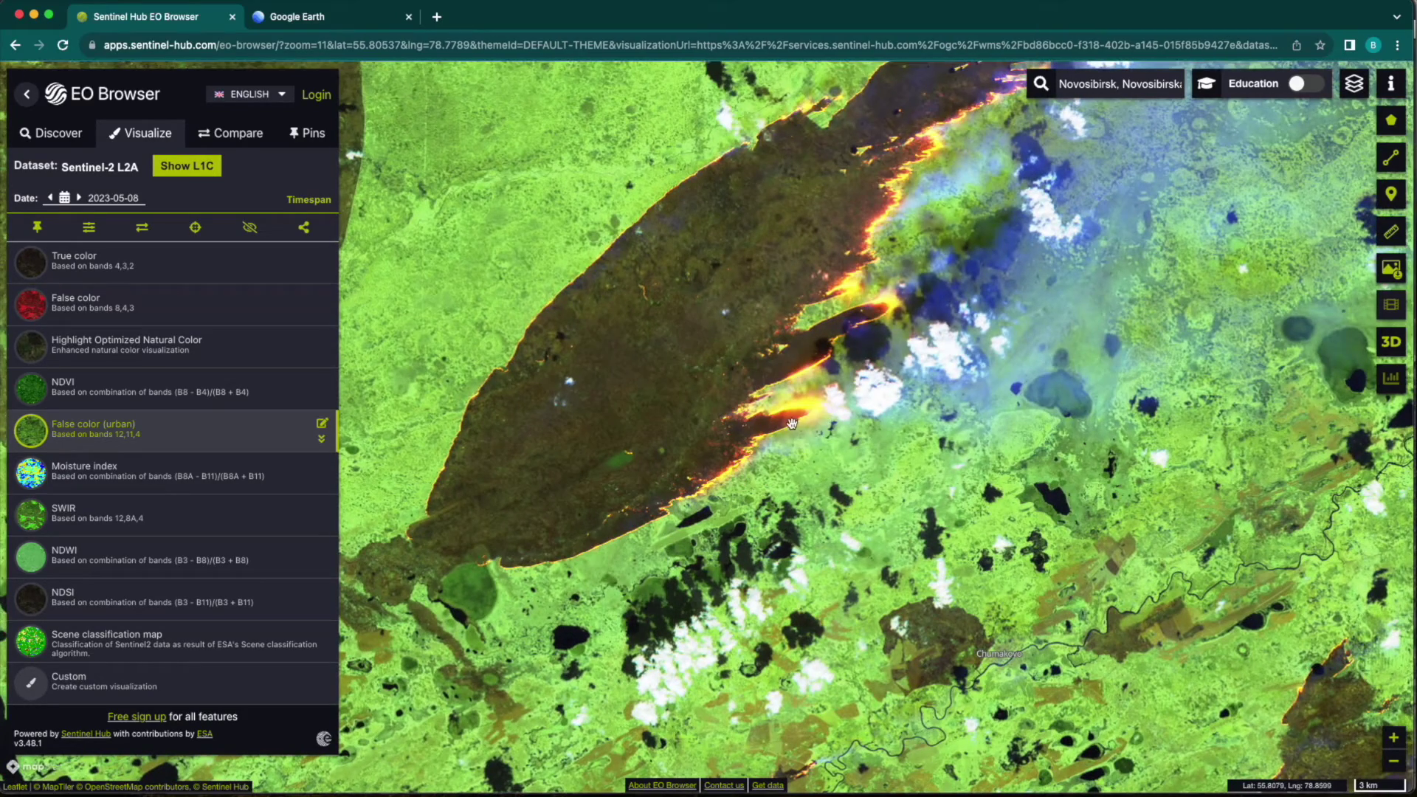
Step: View the SWIR and Scene classification map renderings, and return to a closer True color view of the burn scar
{"action": "left_click", "coordinate": [155, 520]}
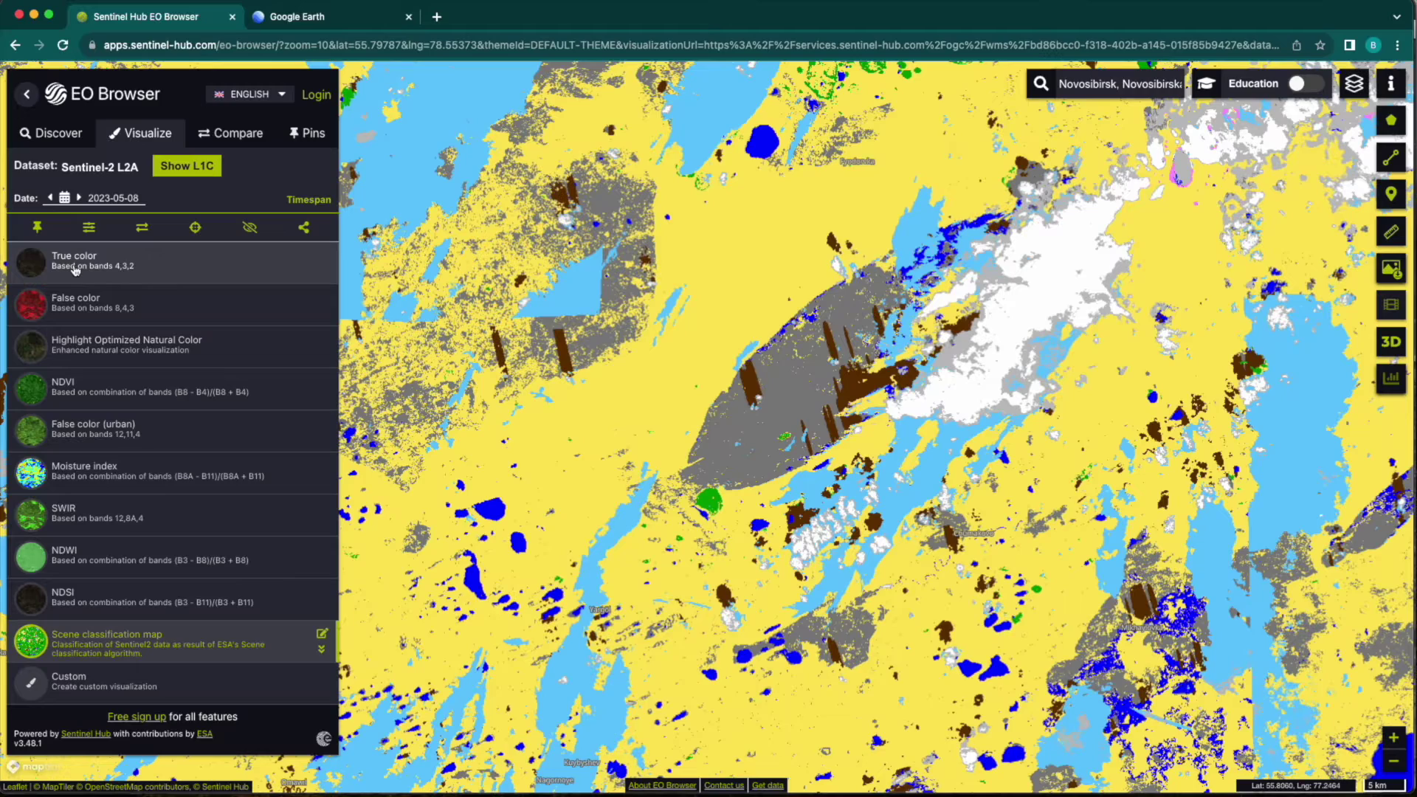
{"action": "left_click", "coordinate": [74, 271]}
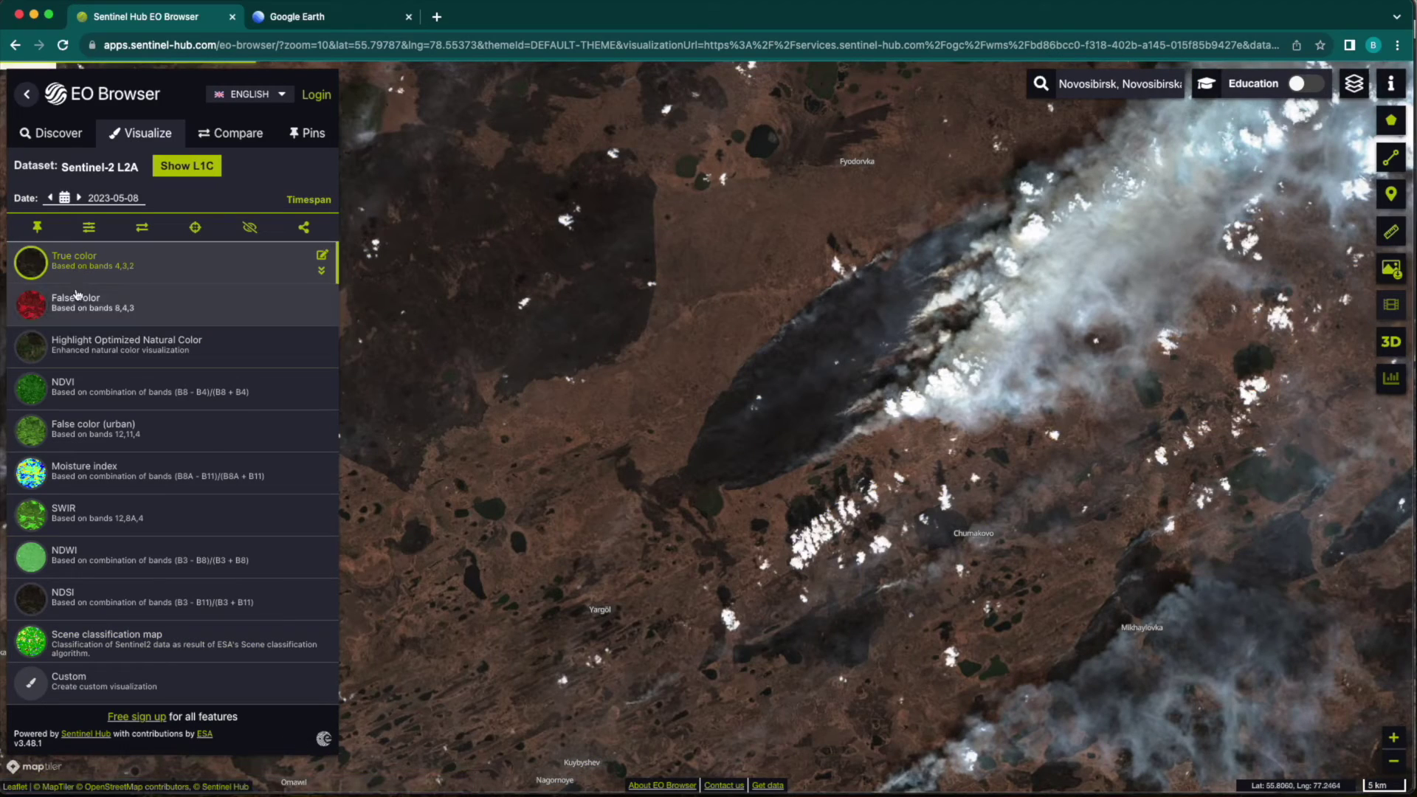
{"action": "double_click", "coordinate": [785, 369]}
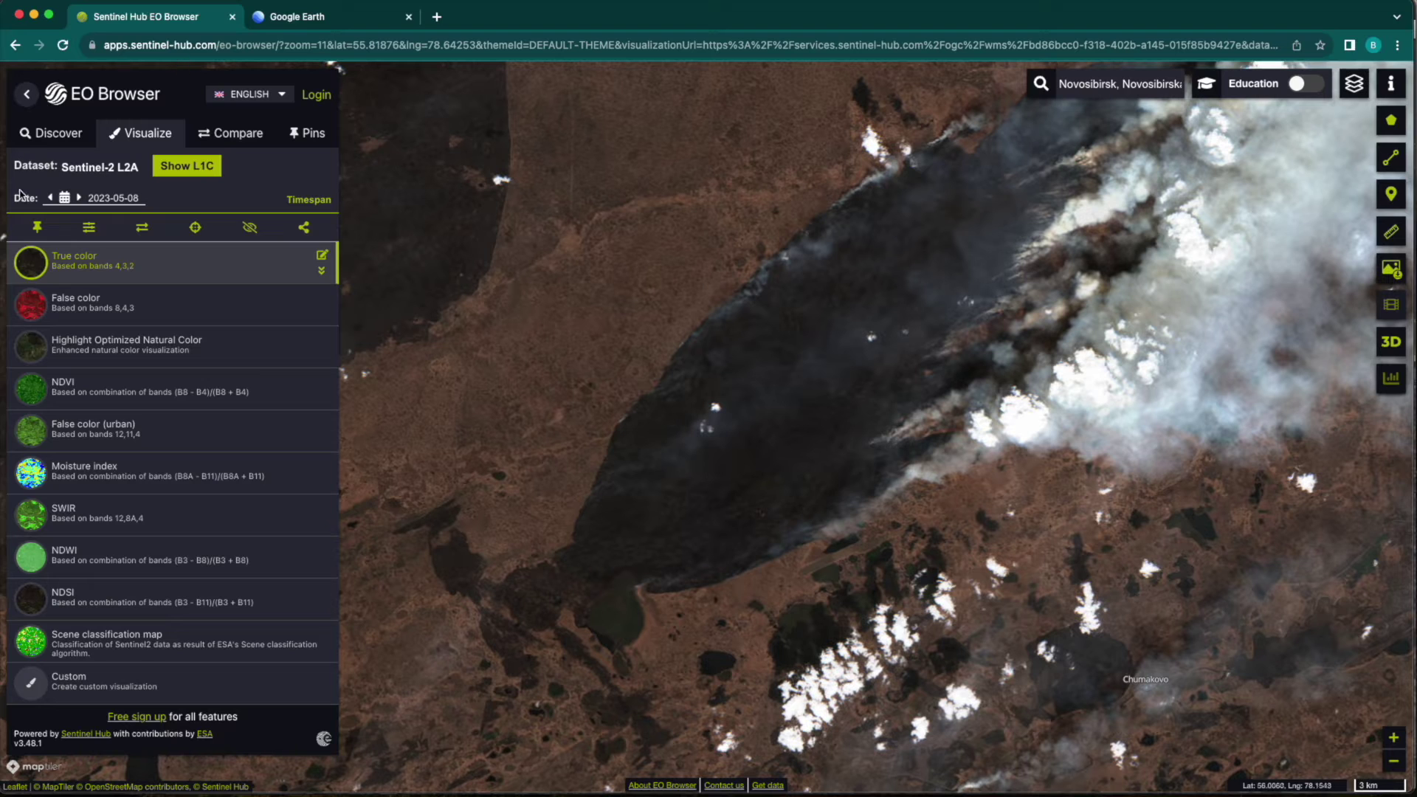
Step: Start an area measurement of the burn scar, tracing its southeastern edge down to the small lake at its southern end
{"action": "left_click_drag", "start_coordinate": [585, 547], "coordinate": [544, 564]}
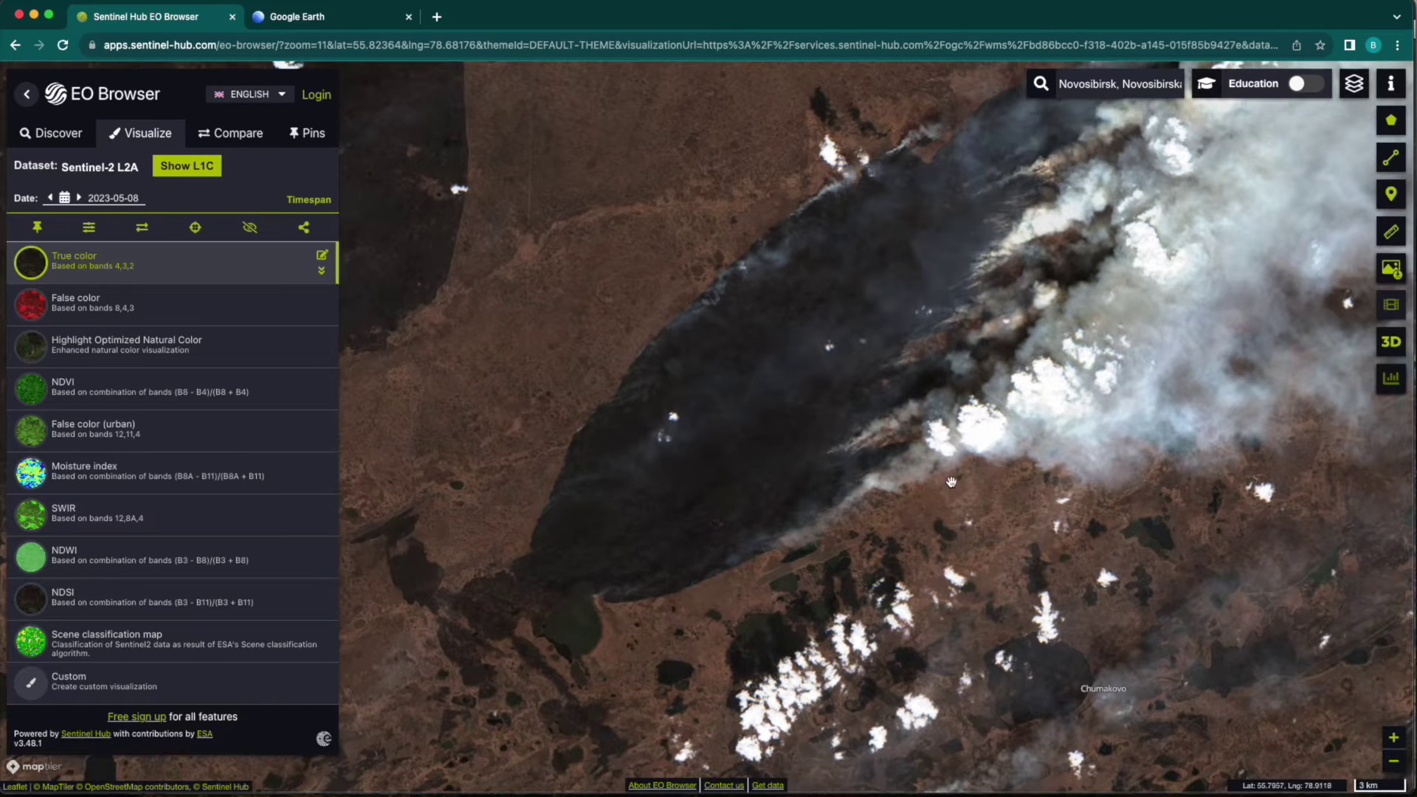
{"action": "left_click_drag", "start_coordinate": [951, 483], "coordinate": [890, 522]}
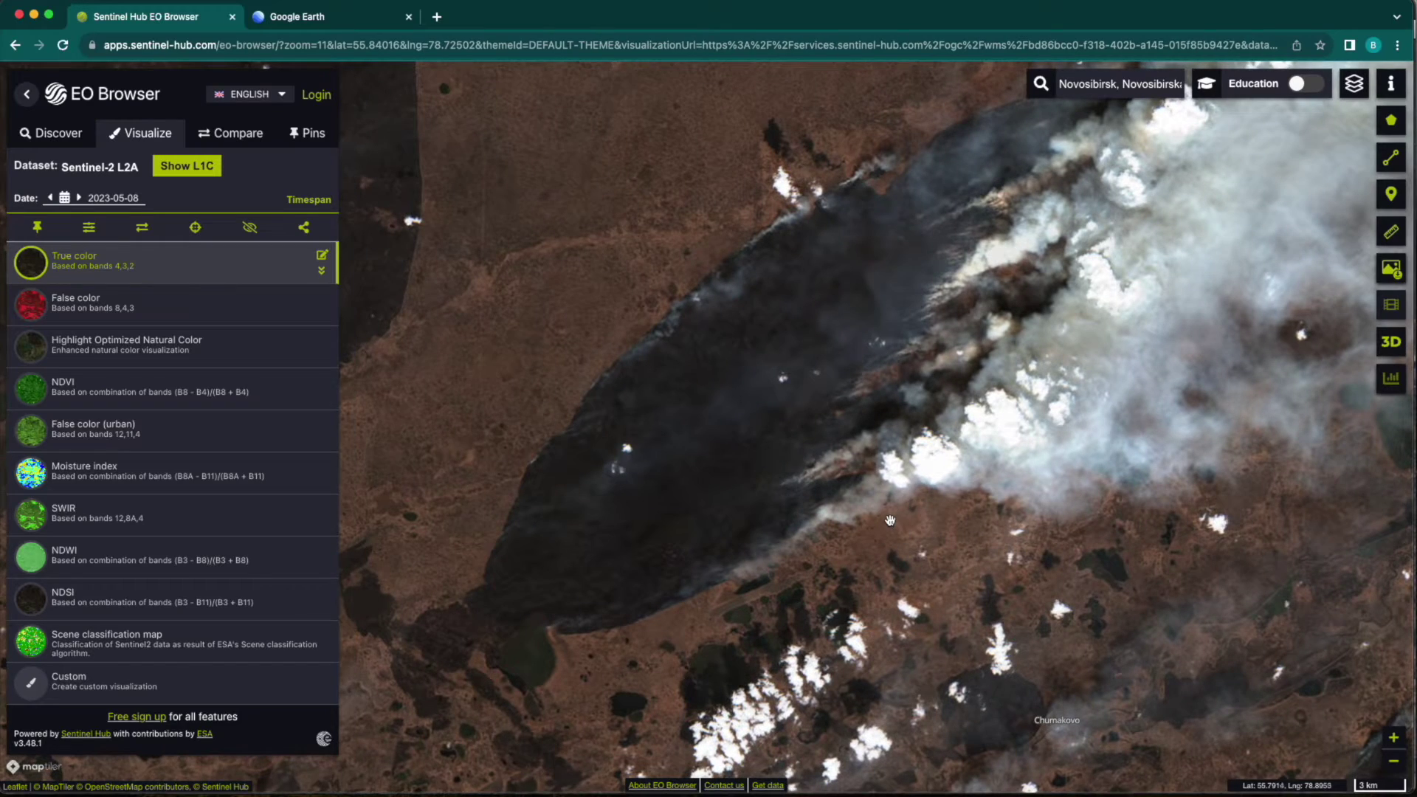
{"action": "scroll", "coordinate": [890, 521], "scroll_direction": "down", "scroll_amount": 3}
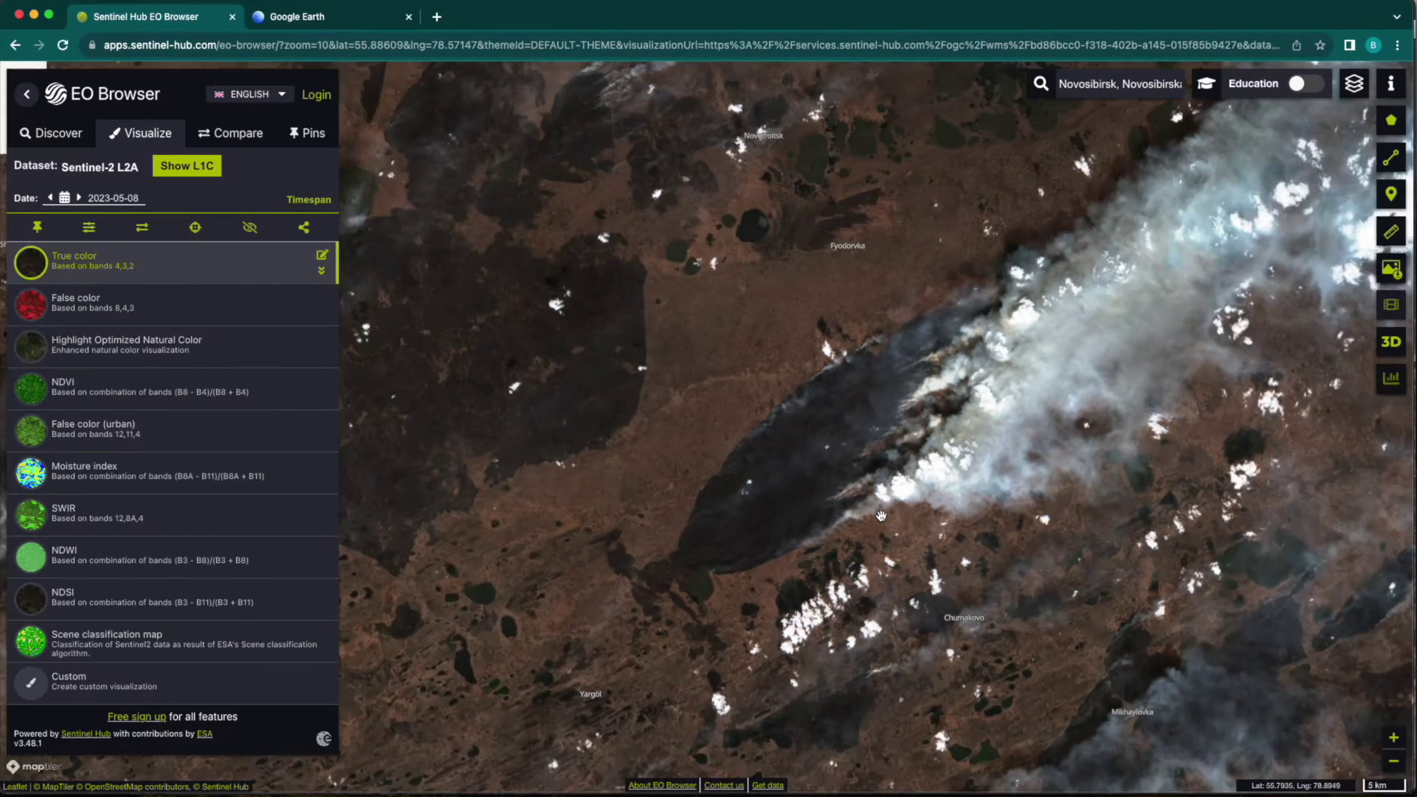
{"action": "scroll", "coordinate": [881, 515], "scroll_direction": "up", "scroll_amount": 3}
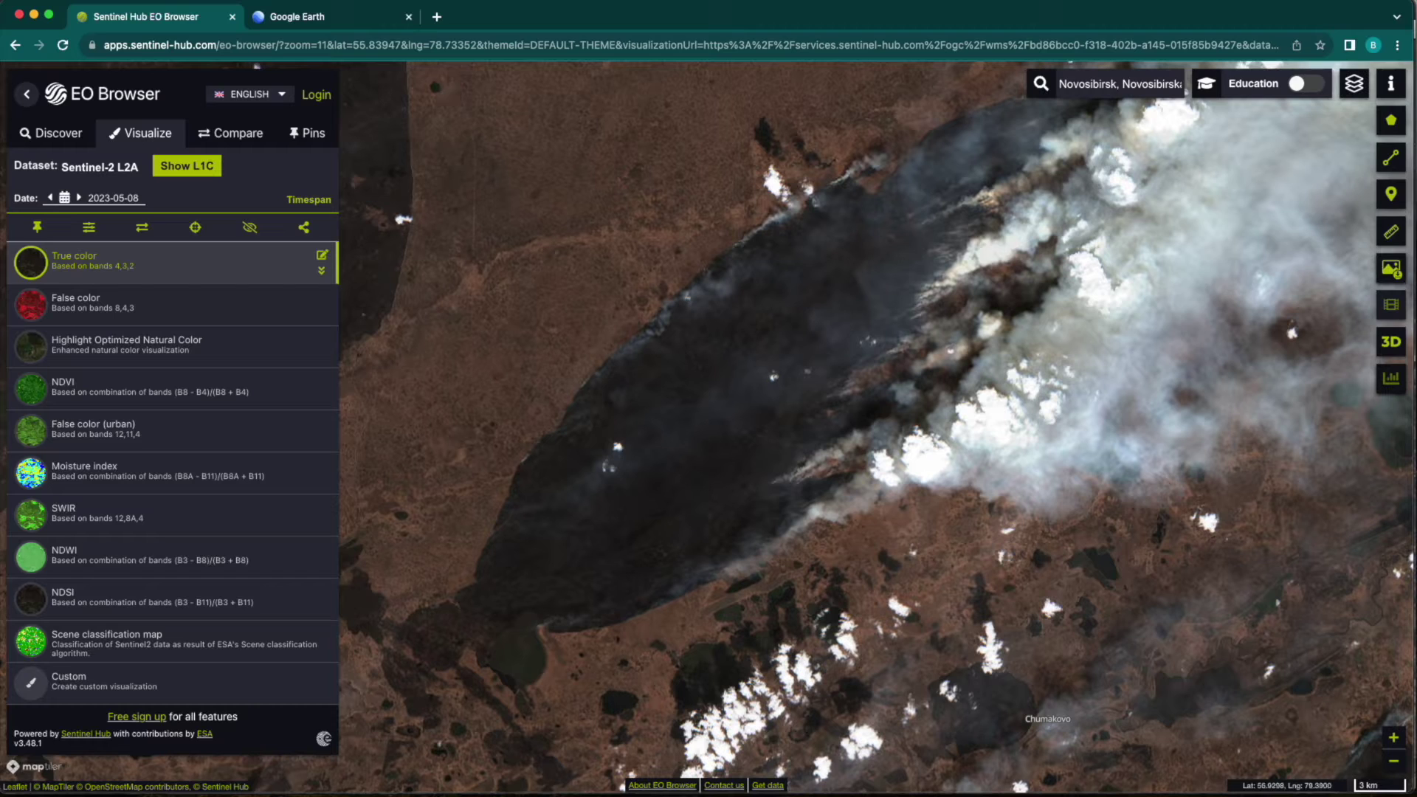
{"action": "left_click", "coordinate": [1393, 234]}
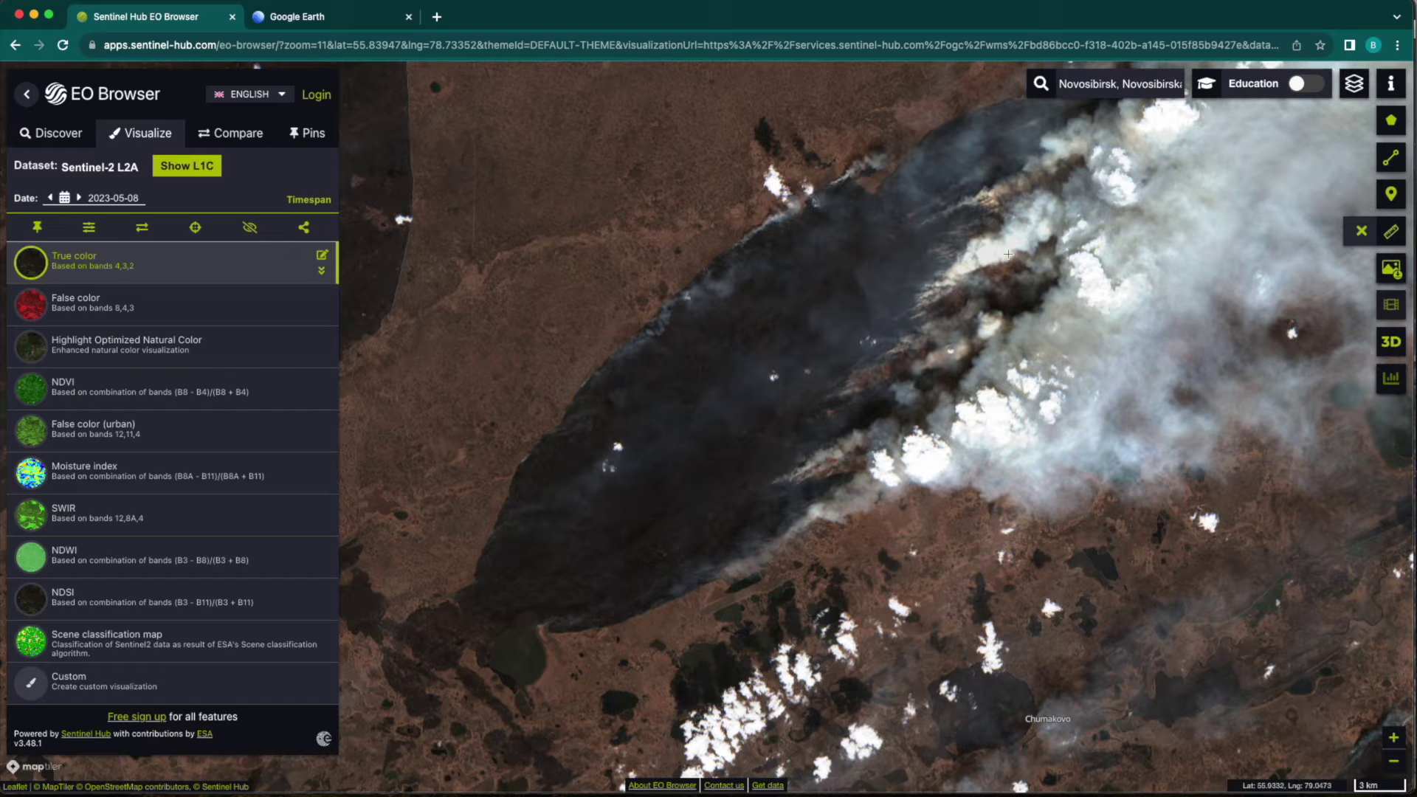
{"action": "left_click", "coordinate": [810, 508]}
{"action": "left_click", "coordinate": [718, 575]}
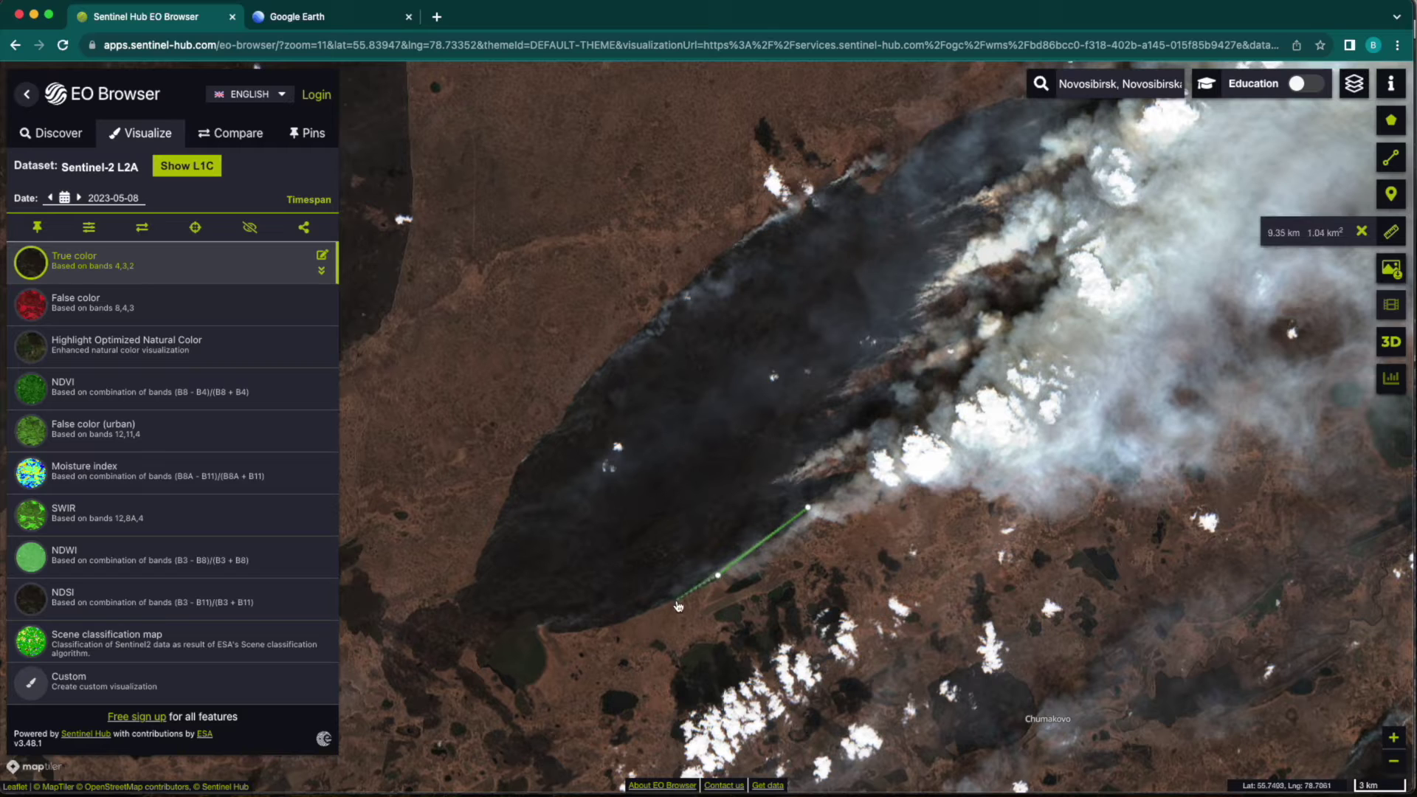
{"action": "left_click", "coordinate": [635, 620]}
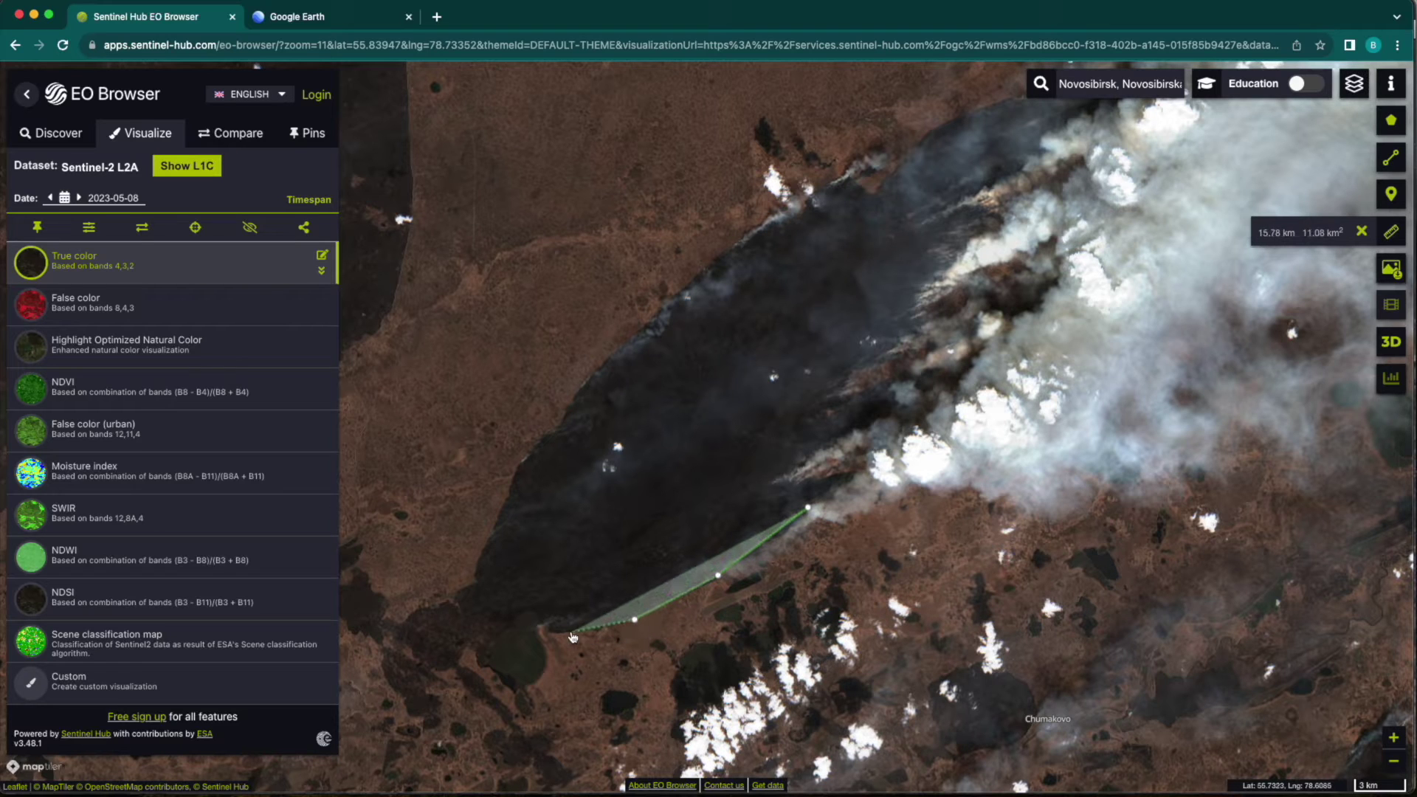
{"action": "left_click", "coordinate": [547, 626]}
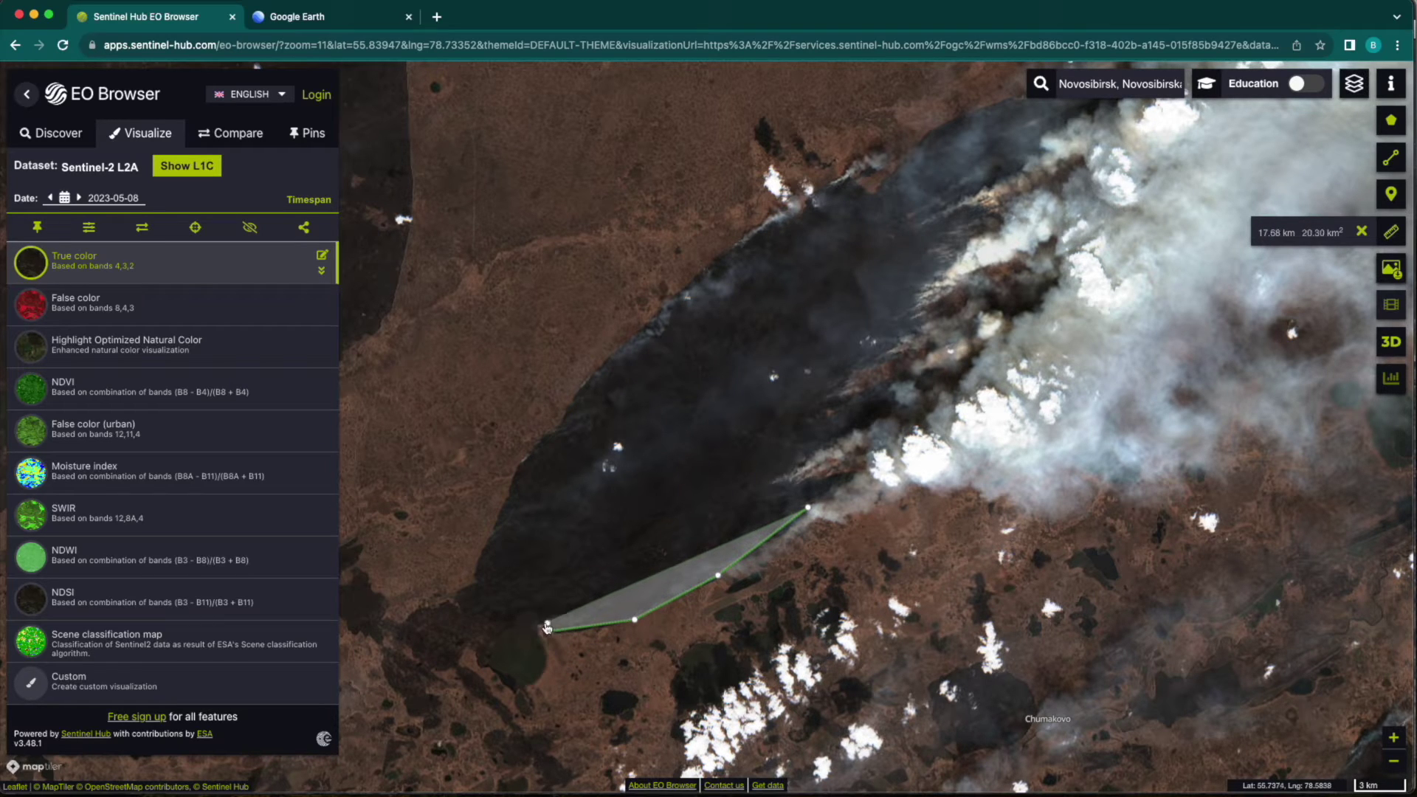
Step: Continue the measurement outline around the burn scar's southwestern tip and up along its northwestern edge
{"action": "left_click", "coordinate": [507, 626]}
{"action": "left_click", "coordinate": [459, 612]}
{"action": "left_click", "coordinate": [453, 588]}
{"action": "left_click", "coordinate": [482, 576]}
{"action": "left_click", "coordinate": [515, 467]}
{"action": "left_click", "coordinate": [539, 435]}
{"action": "left_click", "coordinate": [551, 429]}
{"action": "left_click", "coordinate": [580, 377]}
{"action": "left_click", "coordinate": [676, 288]}
{"action": "left_click", "coordinate": [746, 226]}
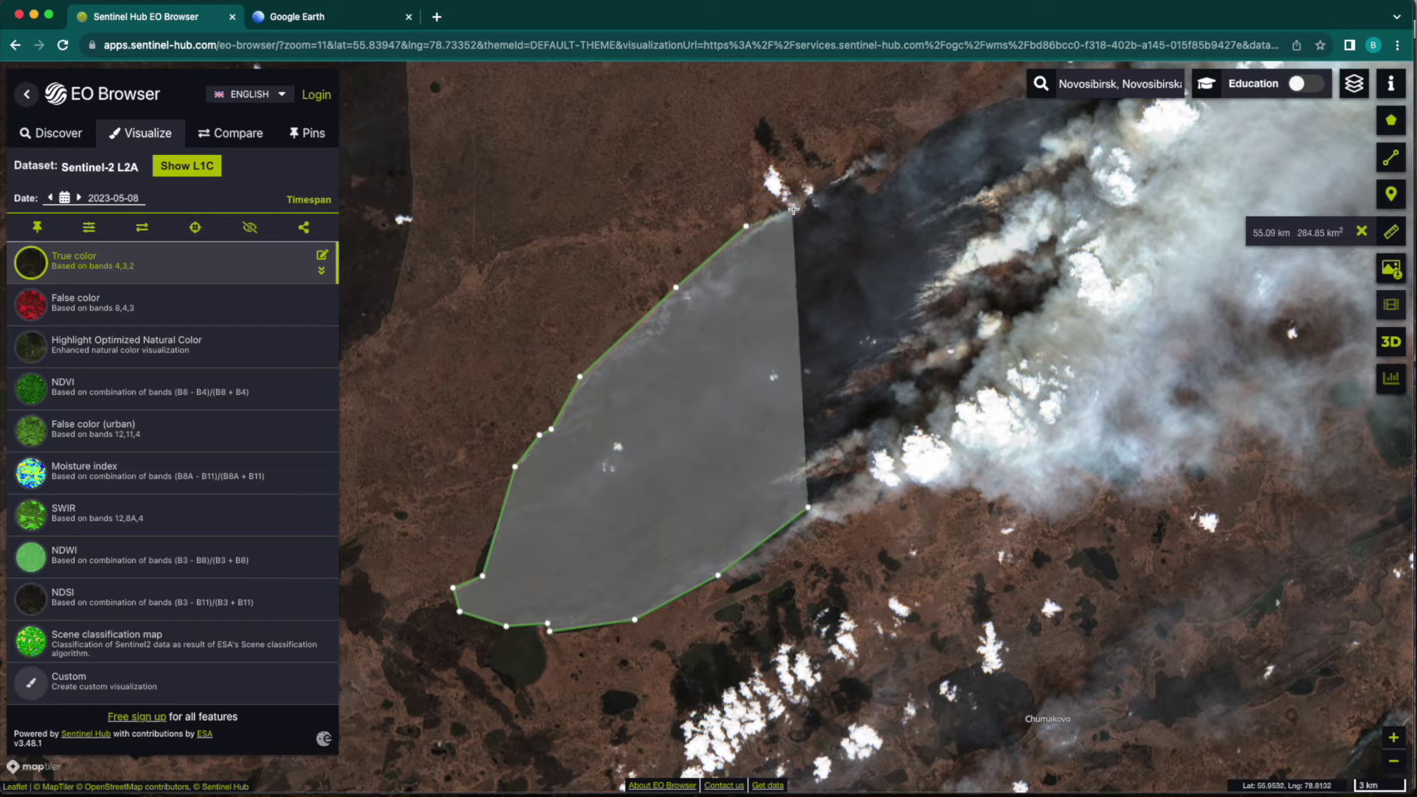
Step: Extend the measurement outline past the small clouds on the northern edge to the burn scar's northeastern end
{"action": "left_click", "coordinate": [807, 204]}
{"action": "left_click", "coordinate": [851, 172]}
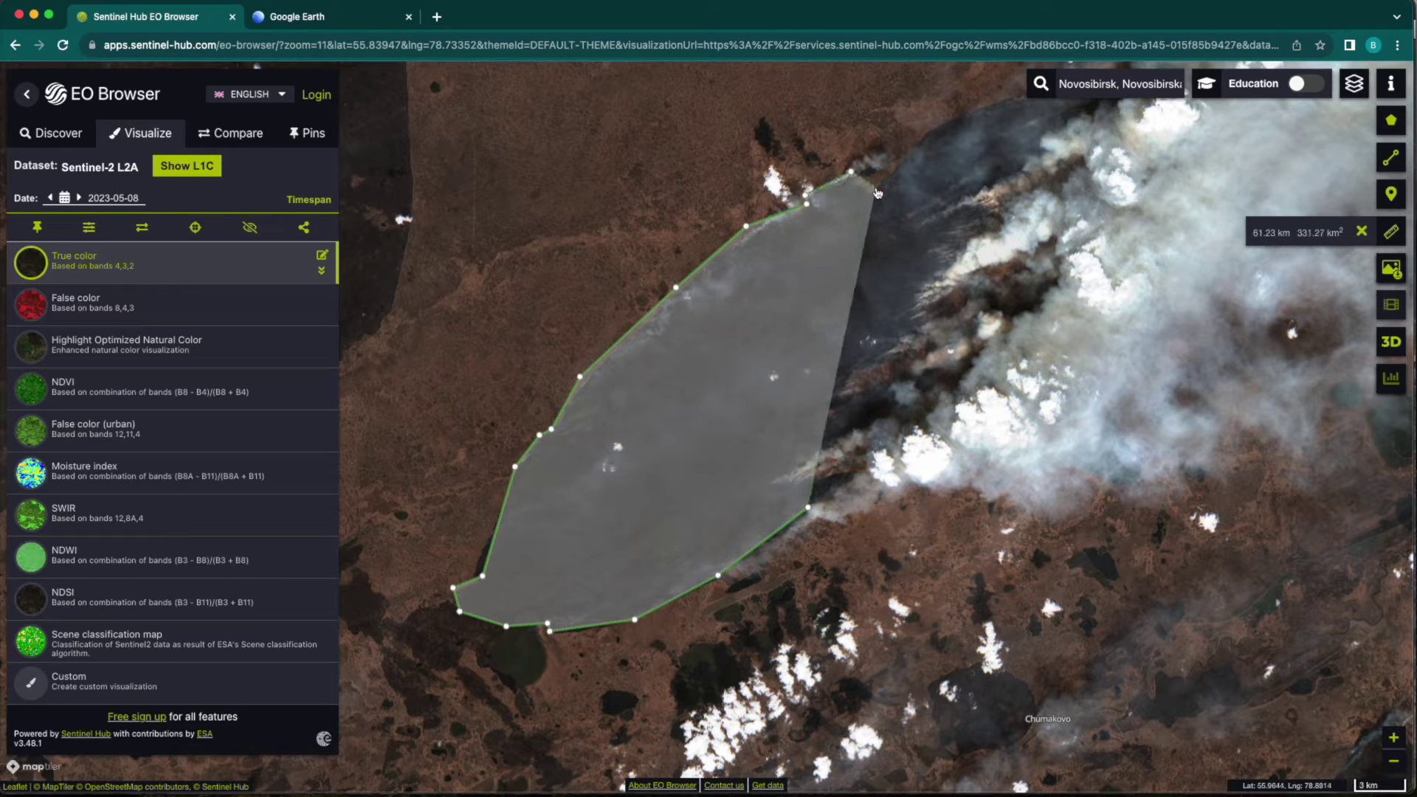
{"action": "left_click", "coordinate": [877, 187]}
{"action": "left_click", "coordinate": [926, 132]}
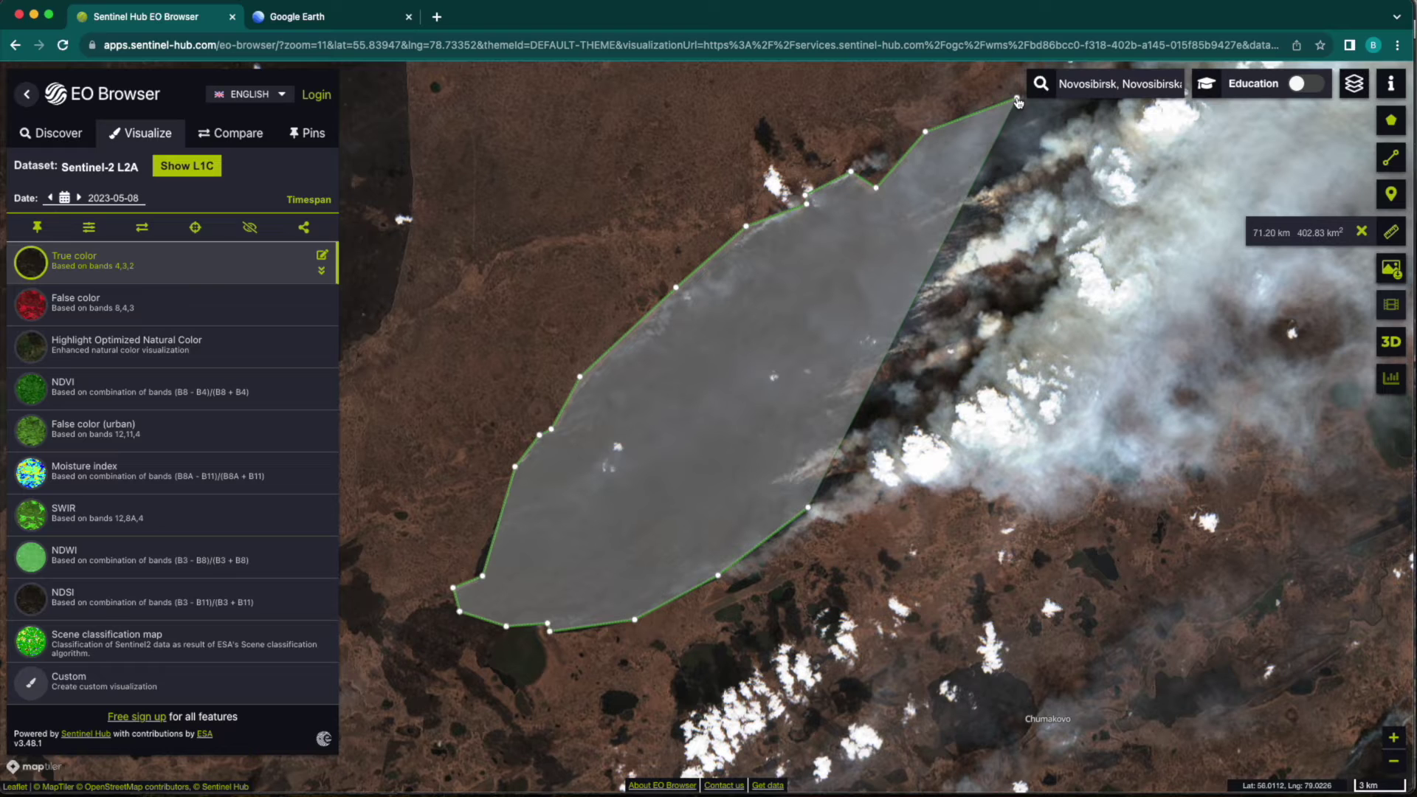
{"action": "left_click", "coordinate": [1017, 101]}
{"action": "left_click_drag", "start_coordinate": [1018, 101], "coordinate": [848, 237]}
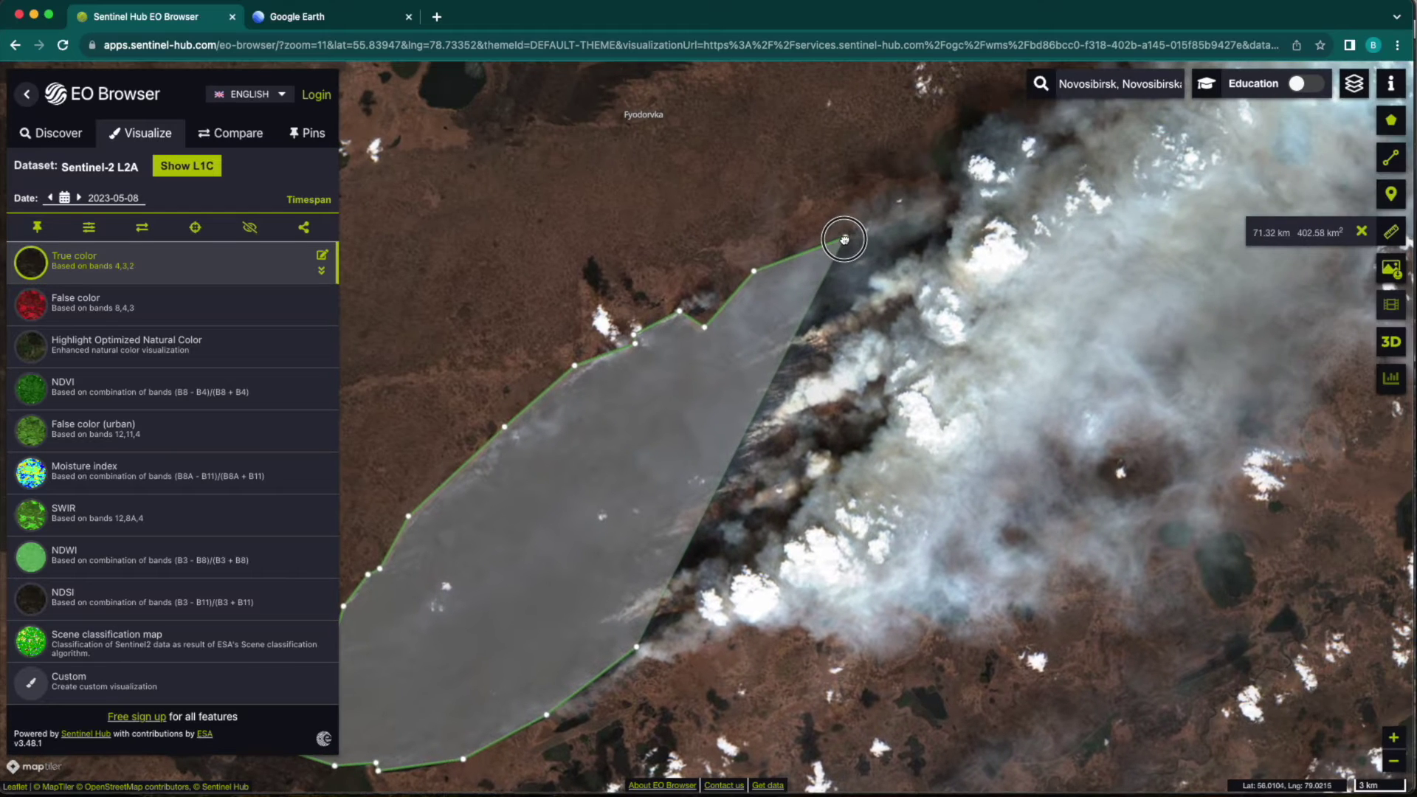
{"action": "left_click", "coordinate": [955, 219]}
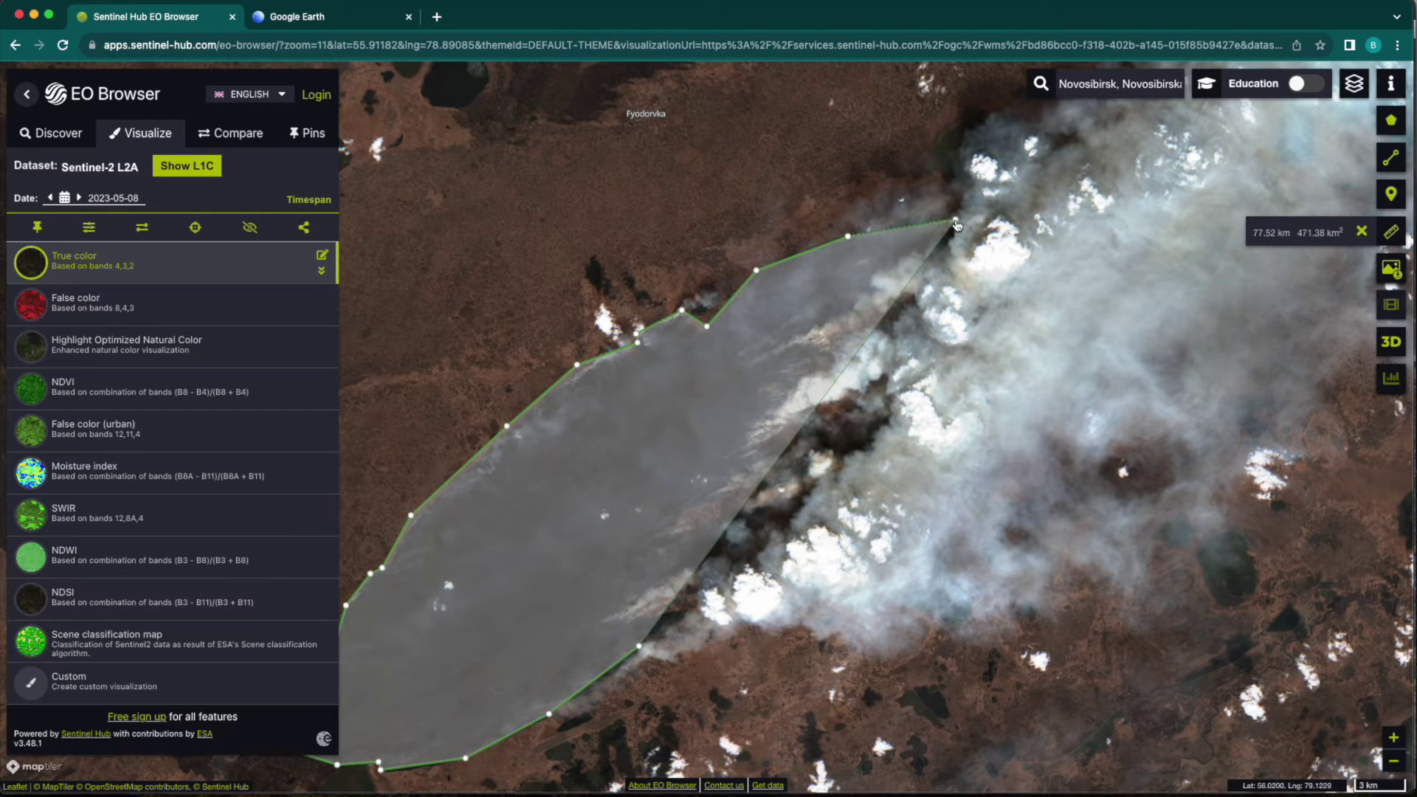
Step: Trace the outline back along the smoky eastern fire line and finish the burn scar's area measurement
{"action": "left_click", "coordinate": [951, 262]}
{"action": "left_click", "coordinate": [827, 317]}
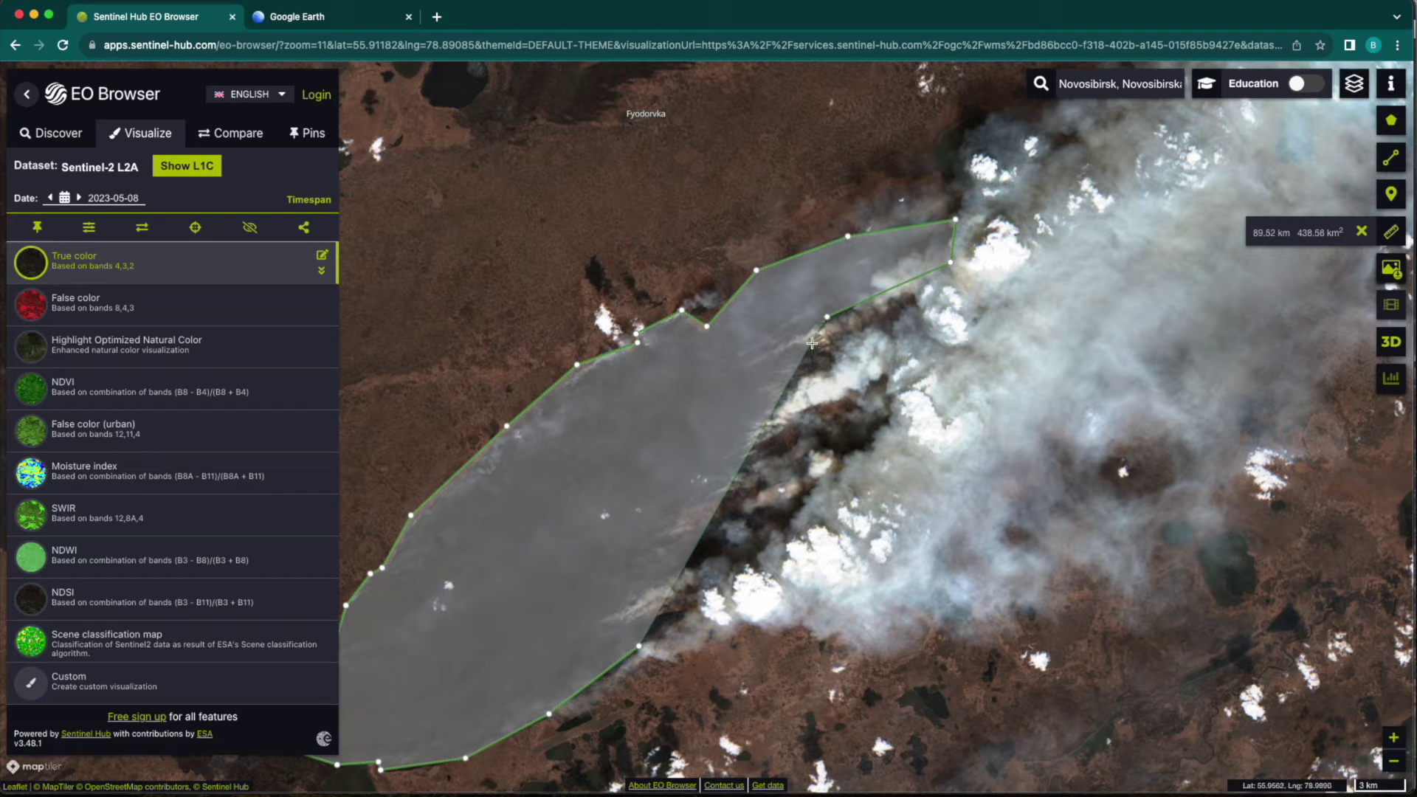
{"action": "left_click", "coordinate": [808, 371]}
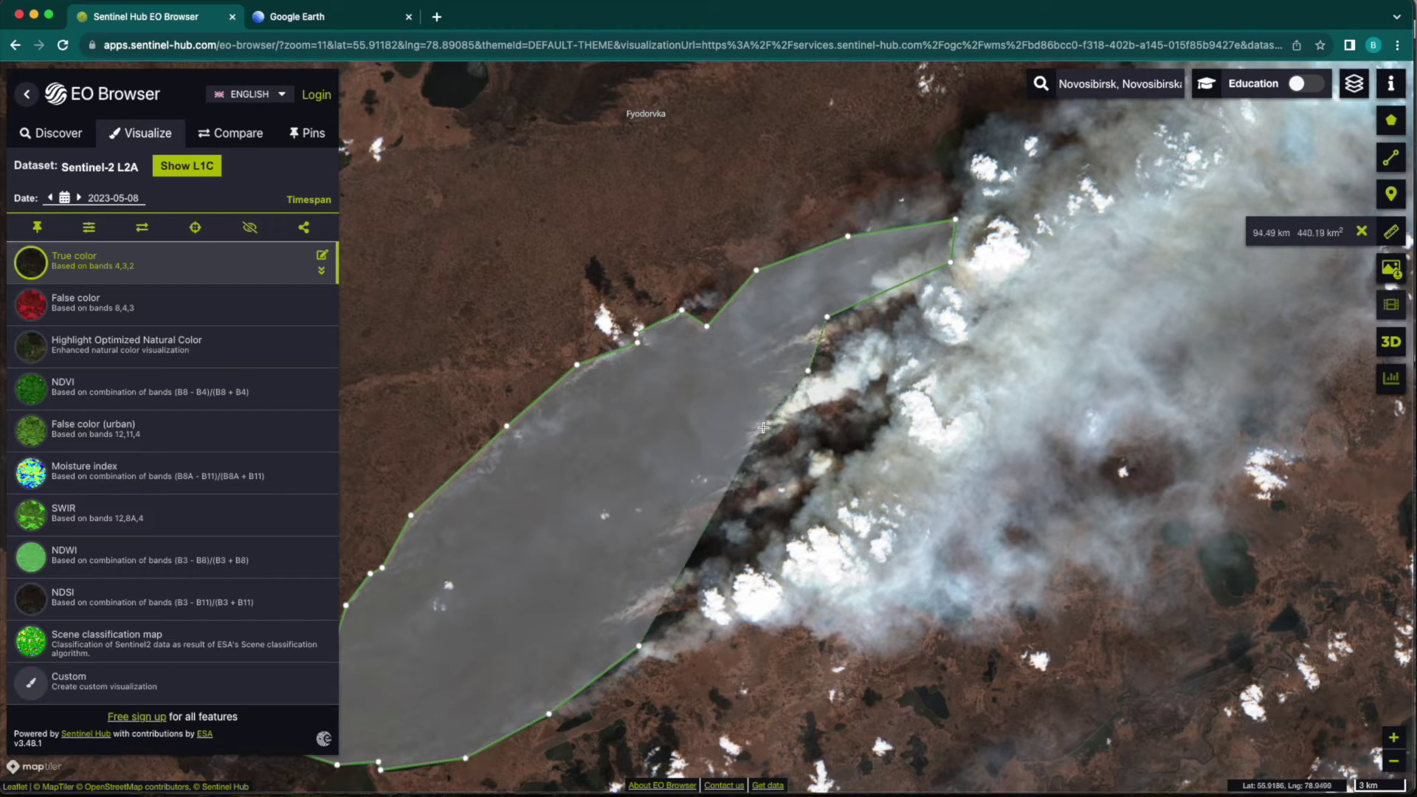
{"action": "left_click", "coordinate": [737, 457]}
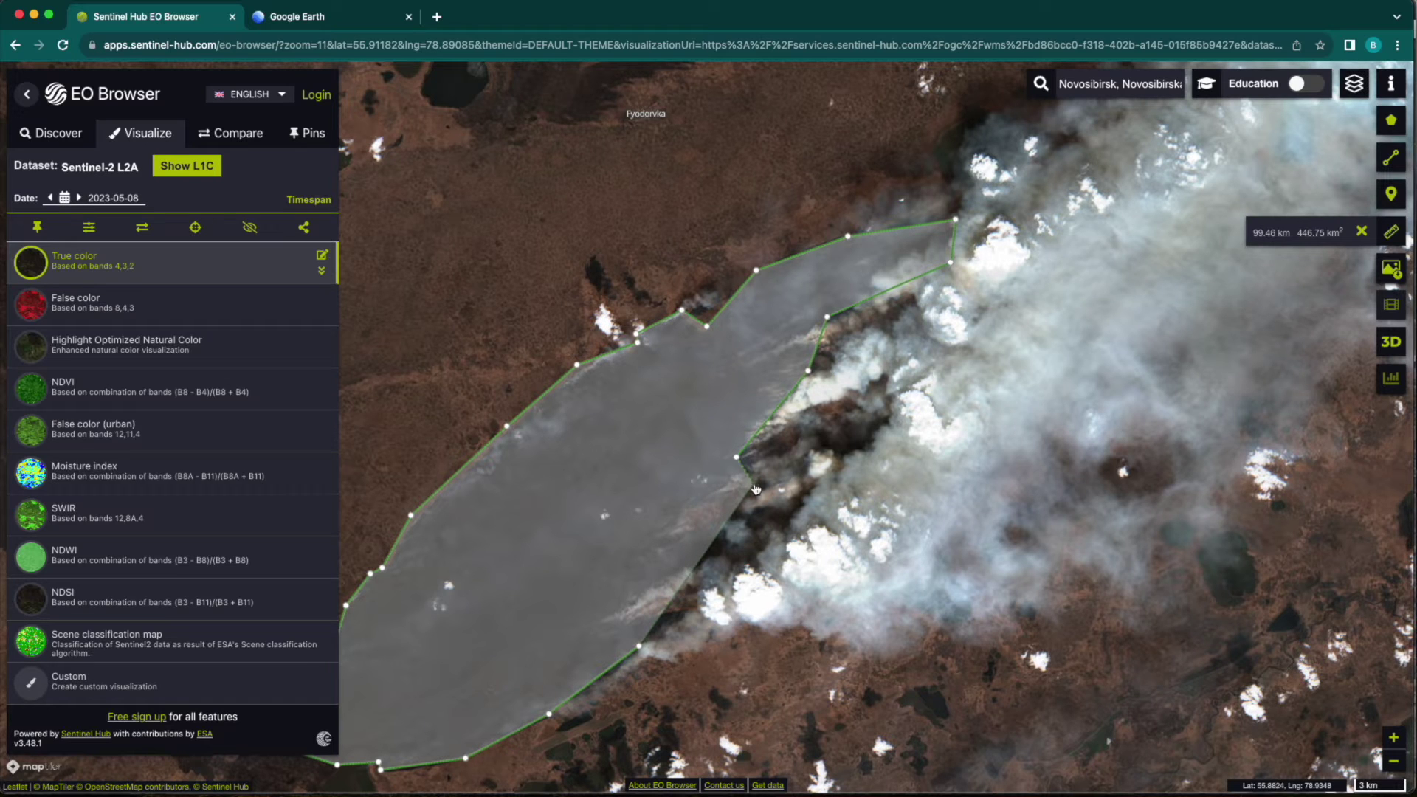
{"action": "left_click", "coordinate": [753, 467]}
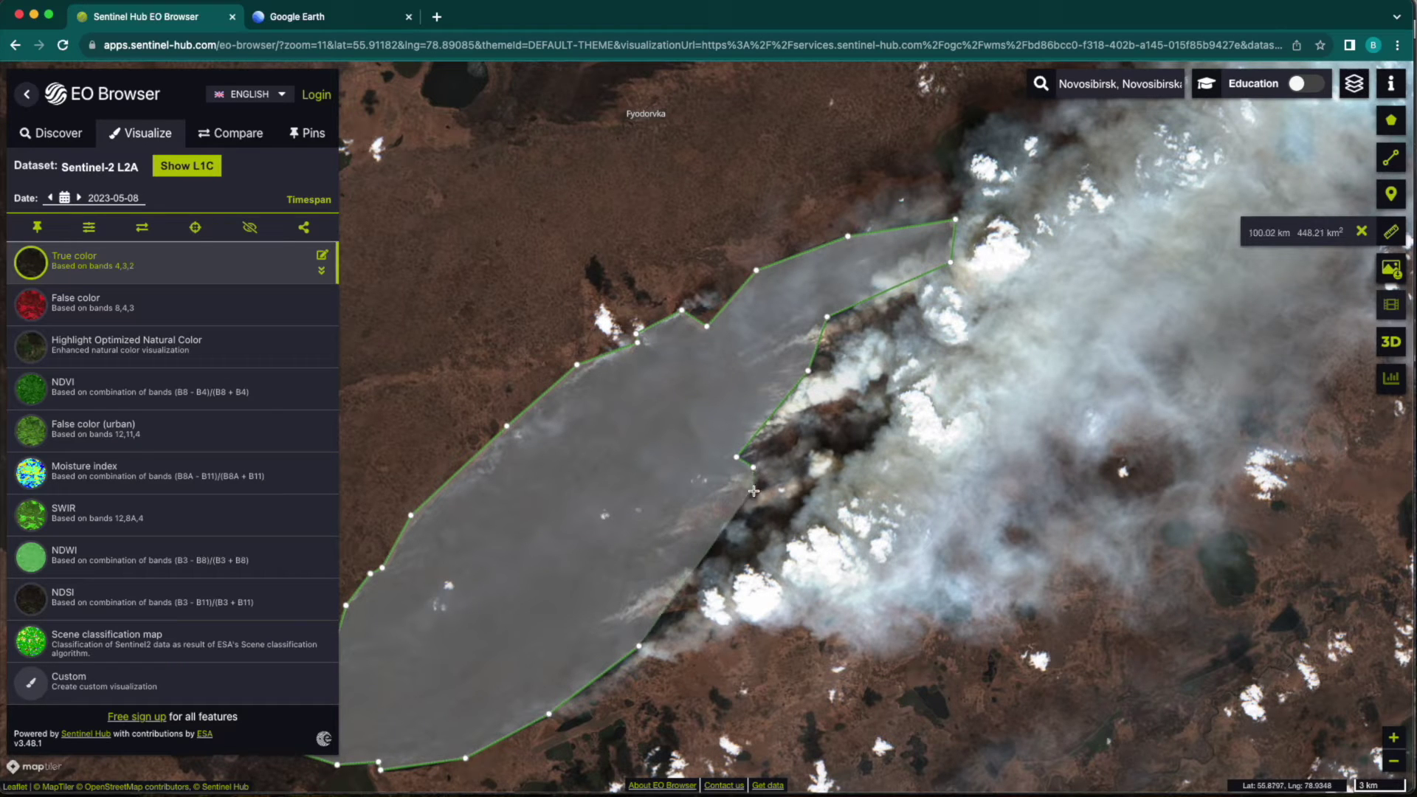
{"action": "double_click", "coordinate": [803, 509]}
Step: Inspect the outlined burn scar up close and against the wider scene, and clear the area measurement
{"action": "left_click_drag", "start_coordinate": [759, 569], "coordinate": [683, 531]}
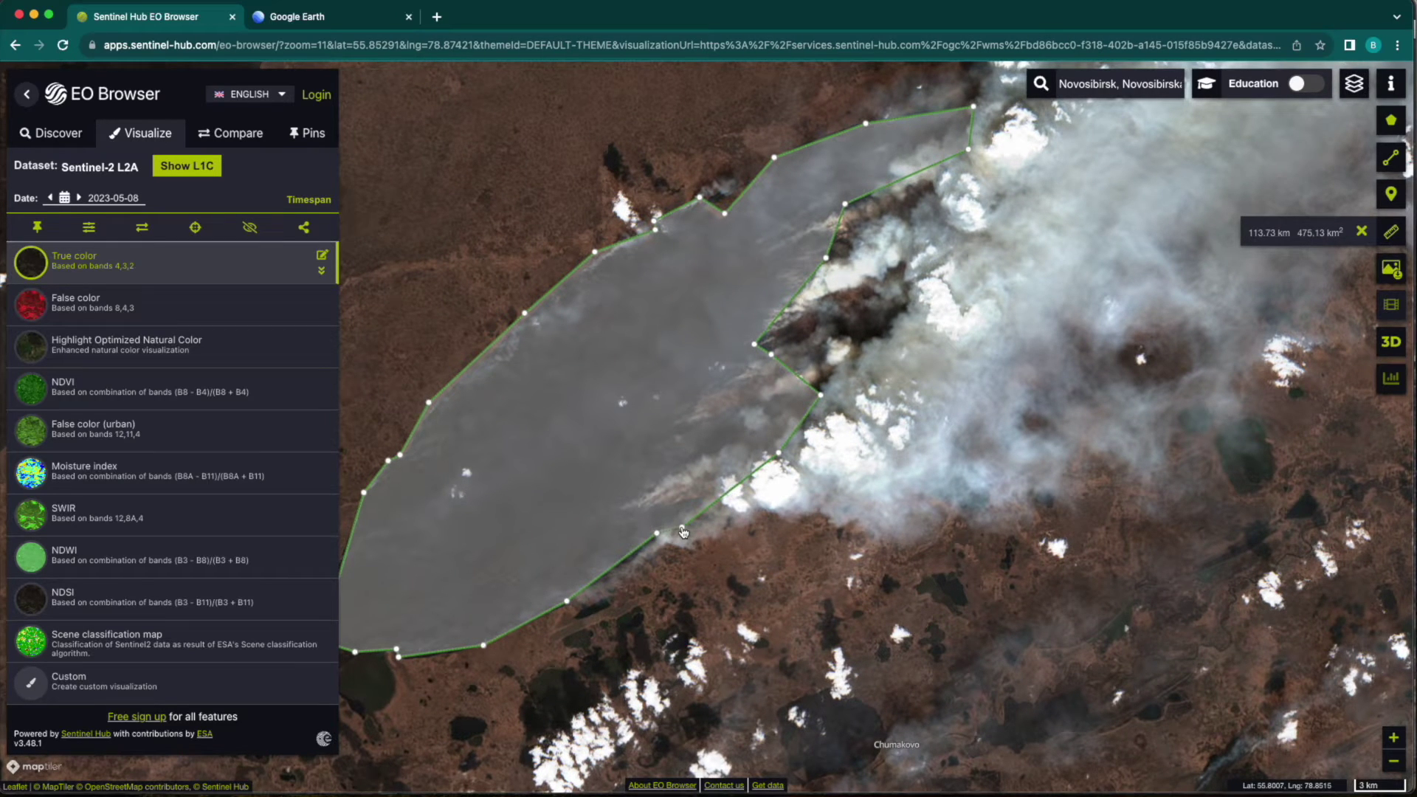
{"action": "left_click_drag", "start_coordinate": [684, 531], "coordinate": [758, 527]}
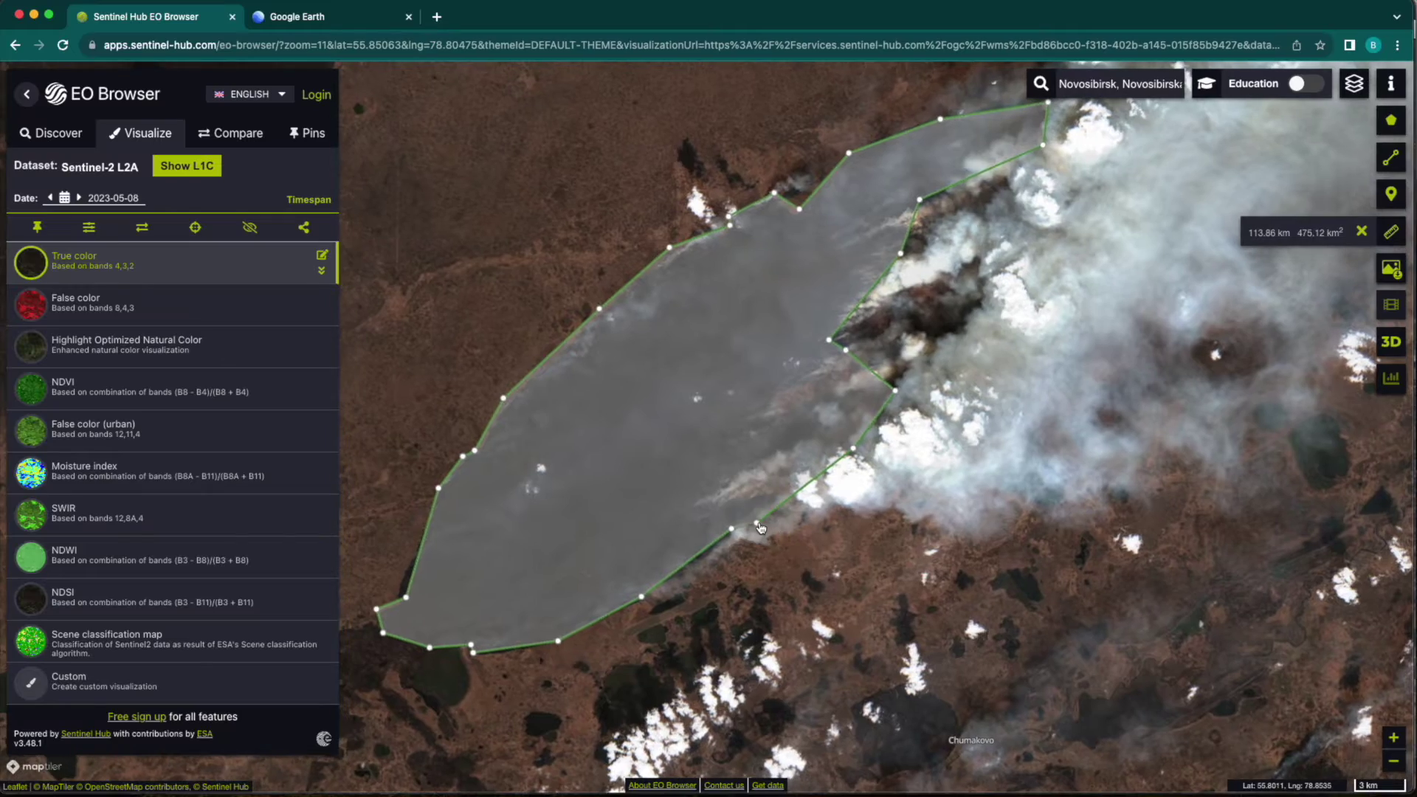
{"action": "scroll", "coordinate": [760, 528], "scroll_direction": "down", "scroll_amount": 3}
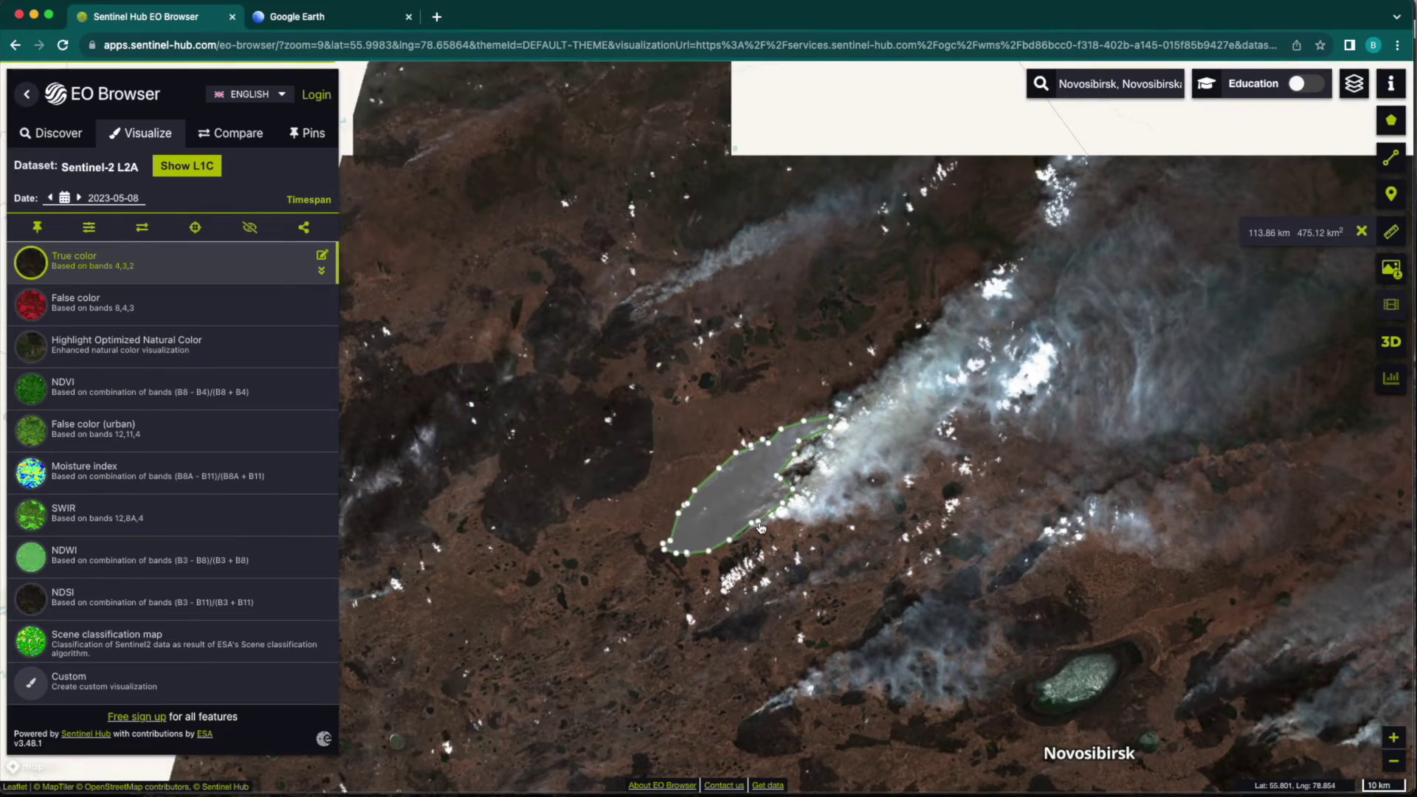
{"action": "scroll", "coordinate": [760, 528], "scroll_direction": "up", "scroll_amount": 3}
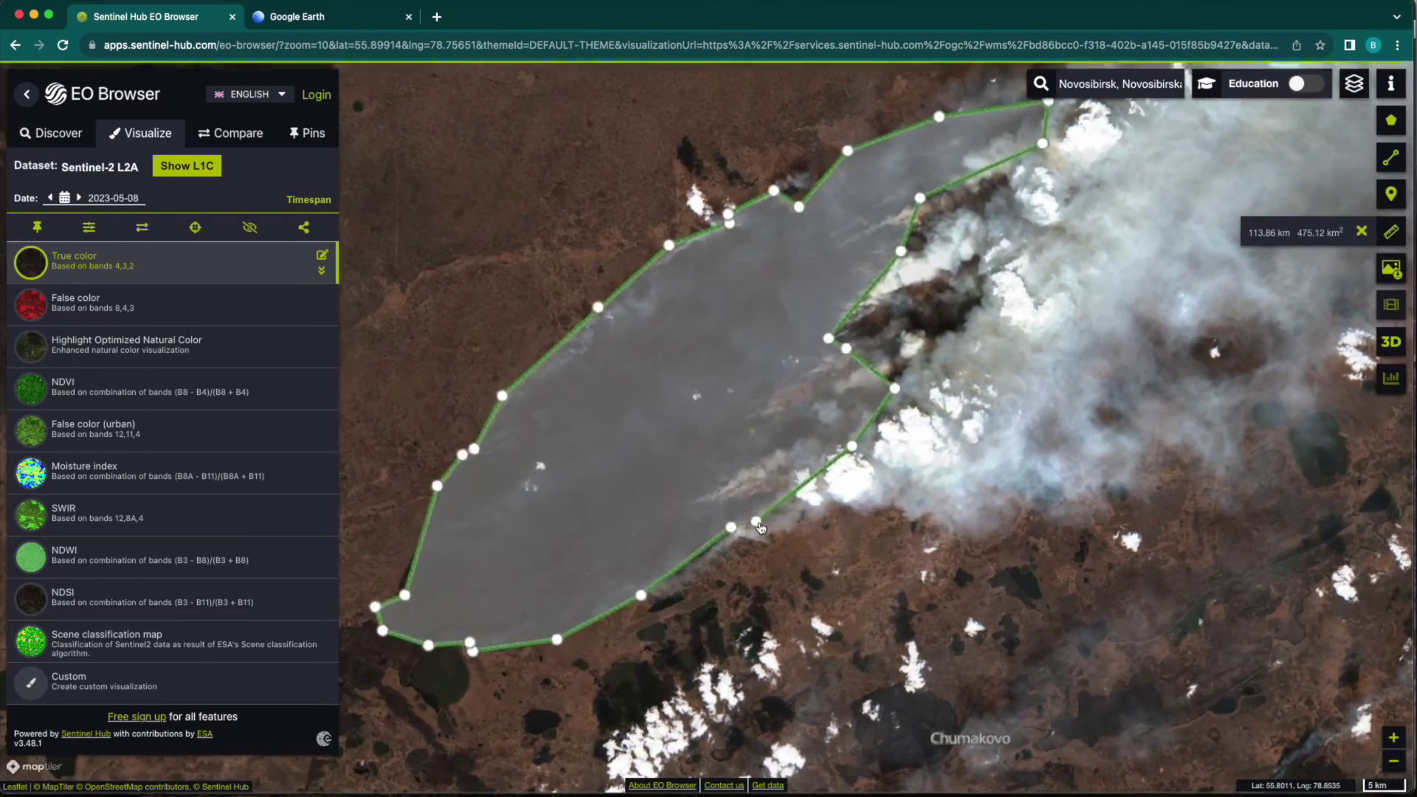
{"action": "left_click_drag", "start_coordinate": [761, 528], "coordinate": [812, 542]}
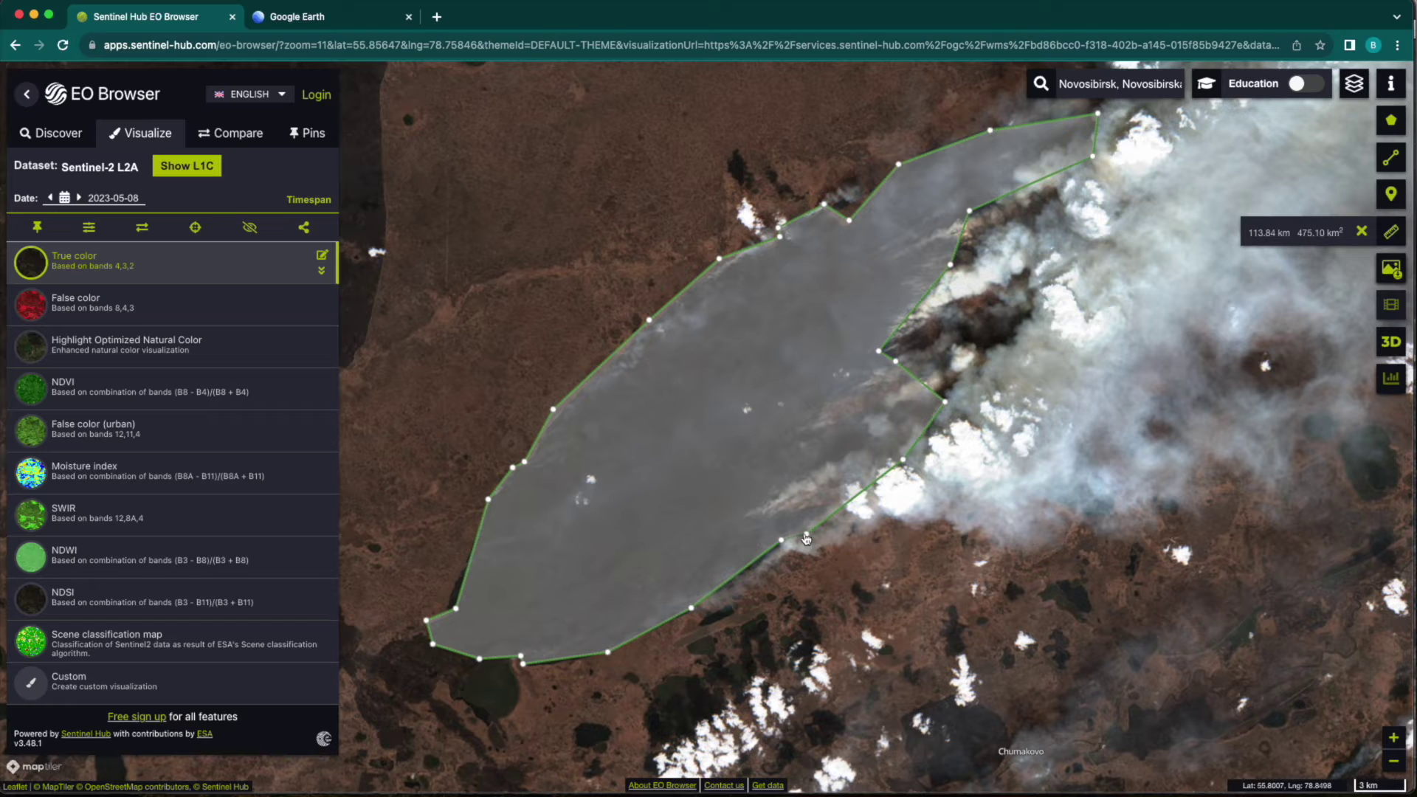
{"action": "left_click", "coordinate": [1362, 231]}
{"action": "left_click", "coordinate": [1389, 235]}
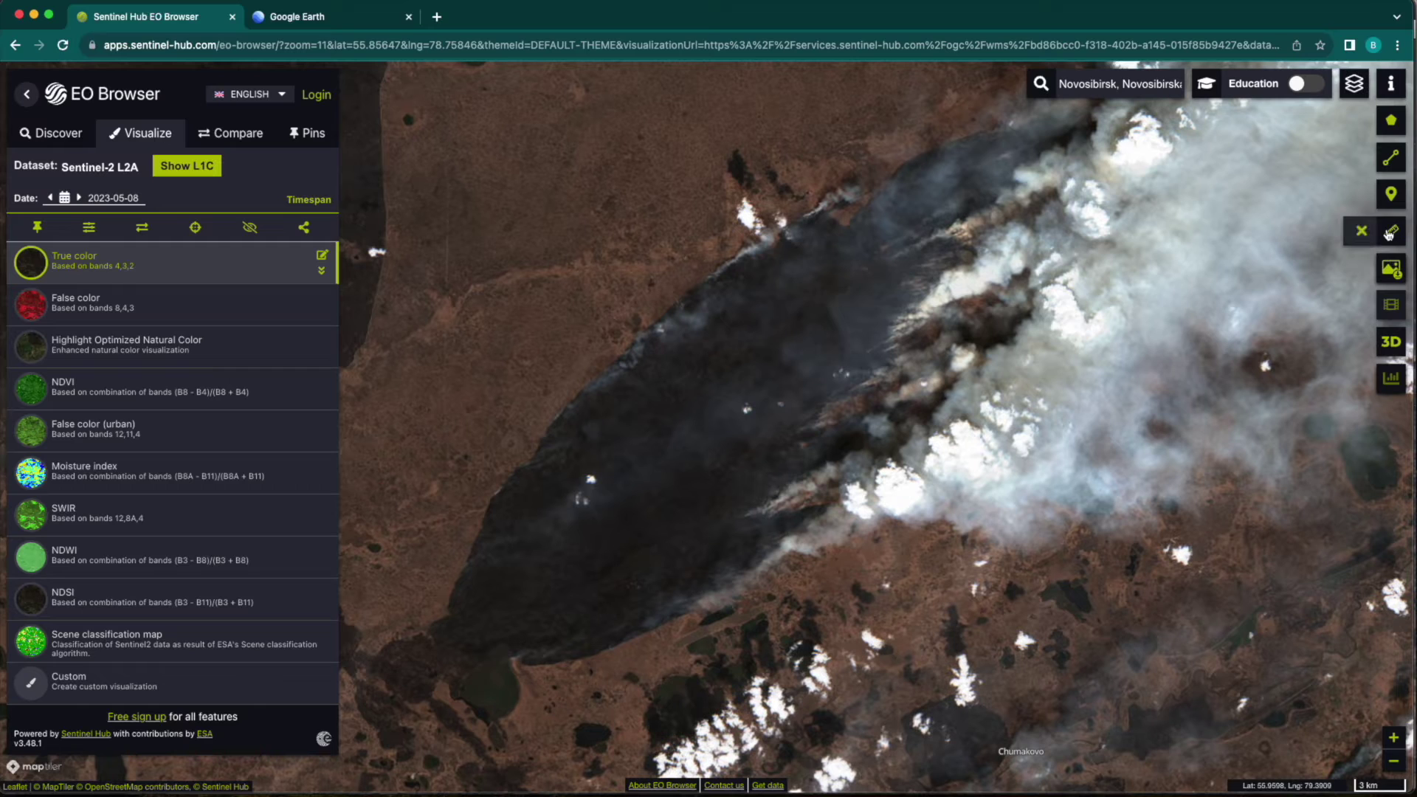
{"action": "left_click", "coordinate": [781, 222]}
{"action": "left_click", "coordinate": [596, 220]}
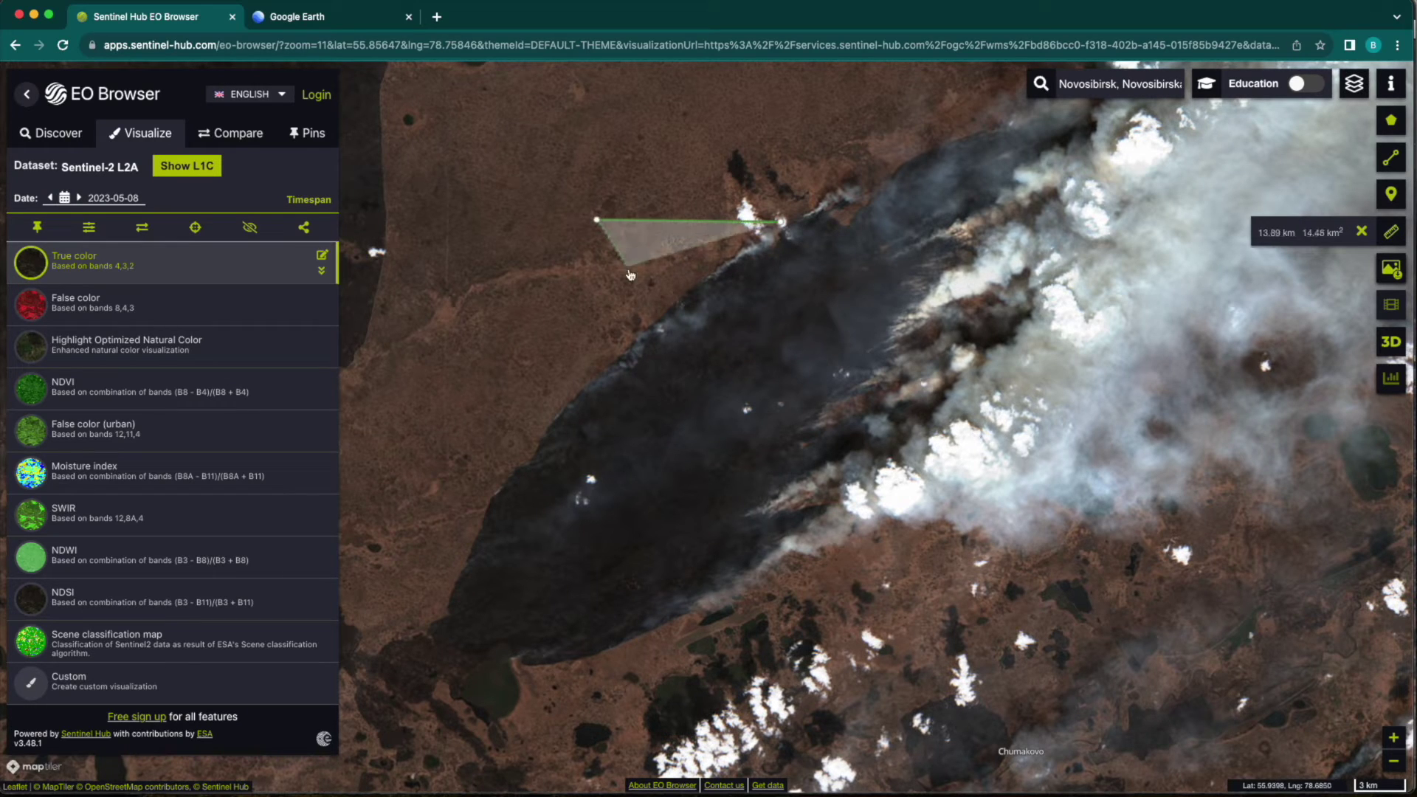
{"action": "left_click", "coordinate": [1362, 231]}
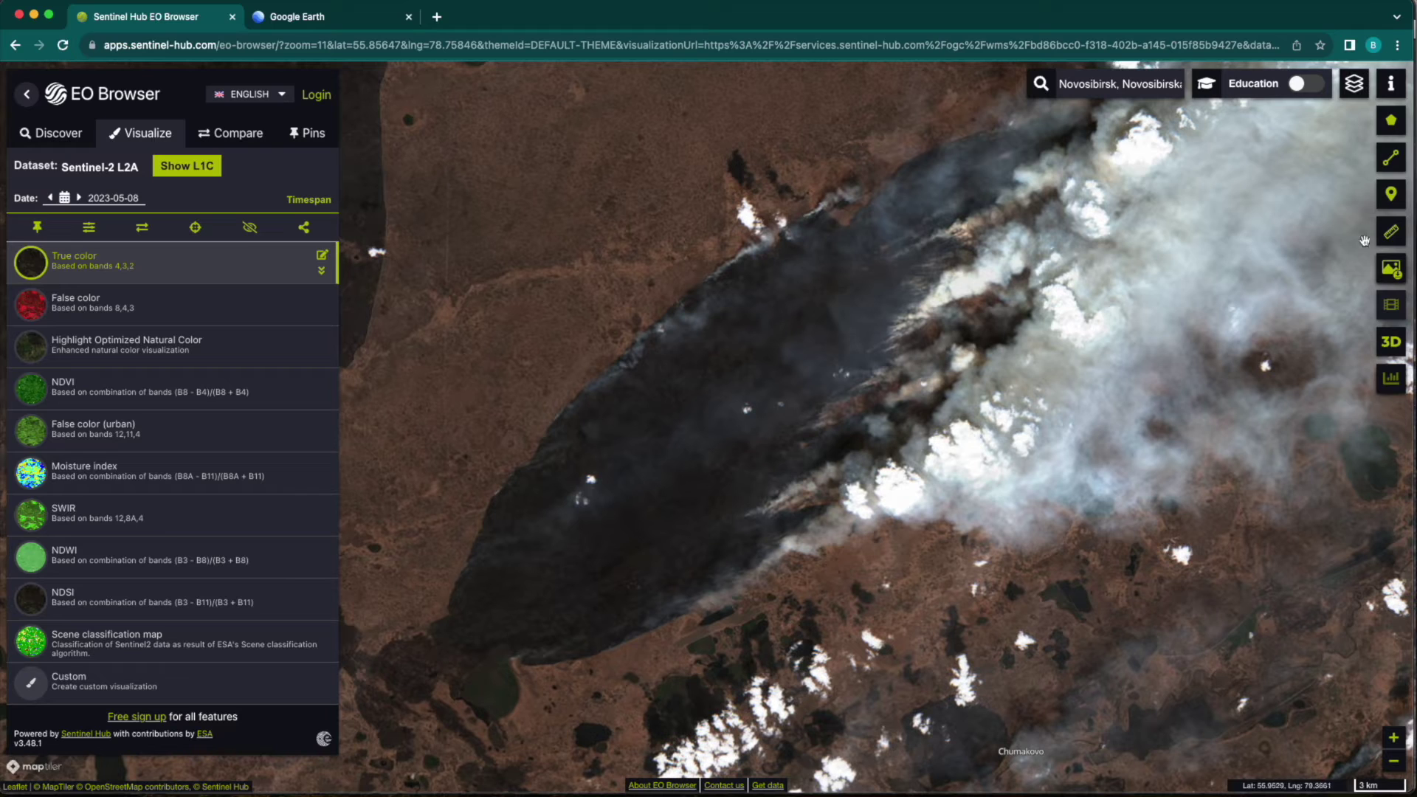
Step: Measure a small sample area on the open brown land northwest of the burn scar
{"action": "left_click", "coordinate": [1389, 235]}
{"action": "left_click", "coordinate": [450, 186]}
{"action": "left_click", "coordinate": [447, 296]}
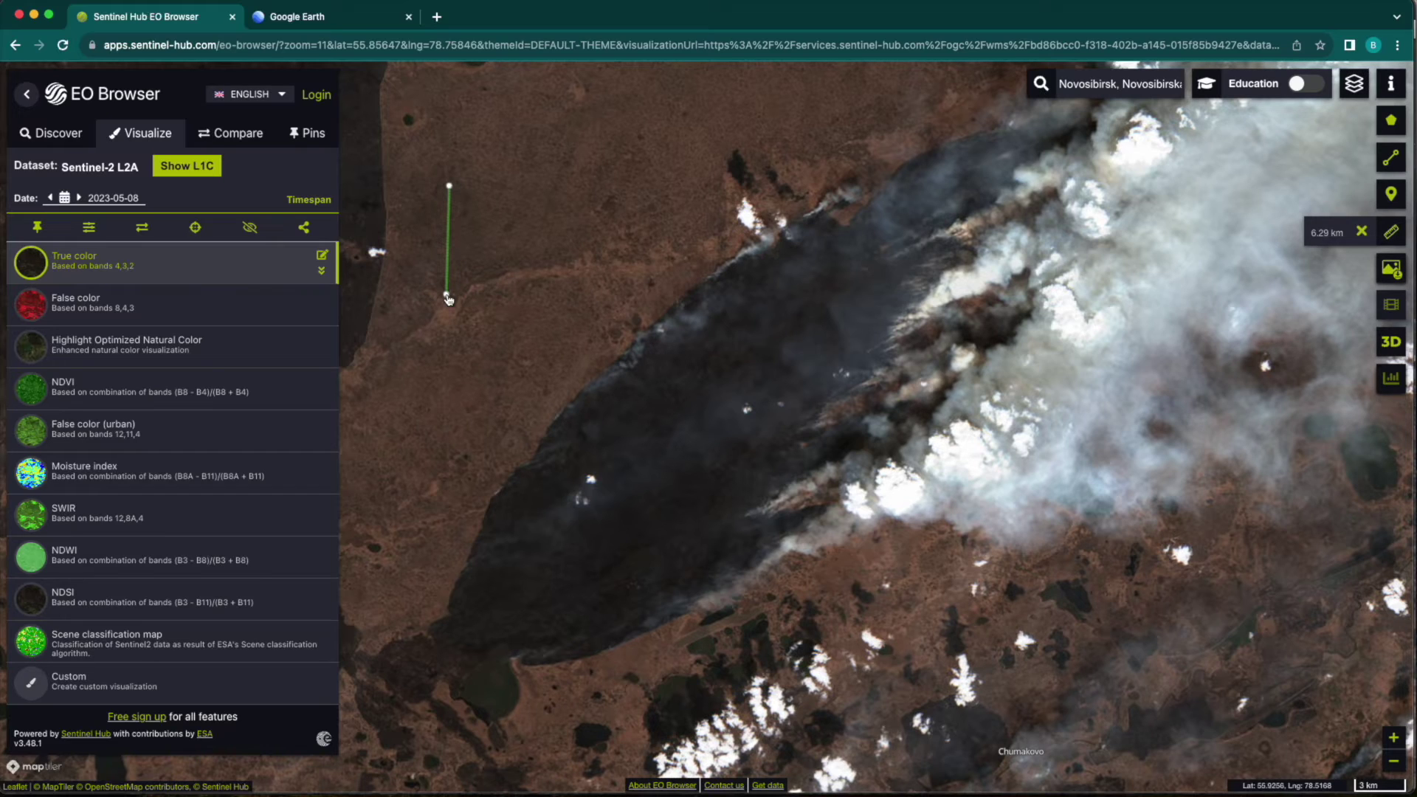
{"action": "left_click", "coordinate": [448, 296]}
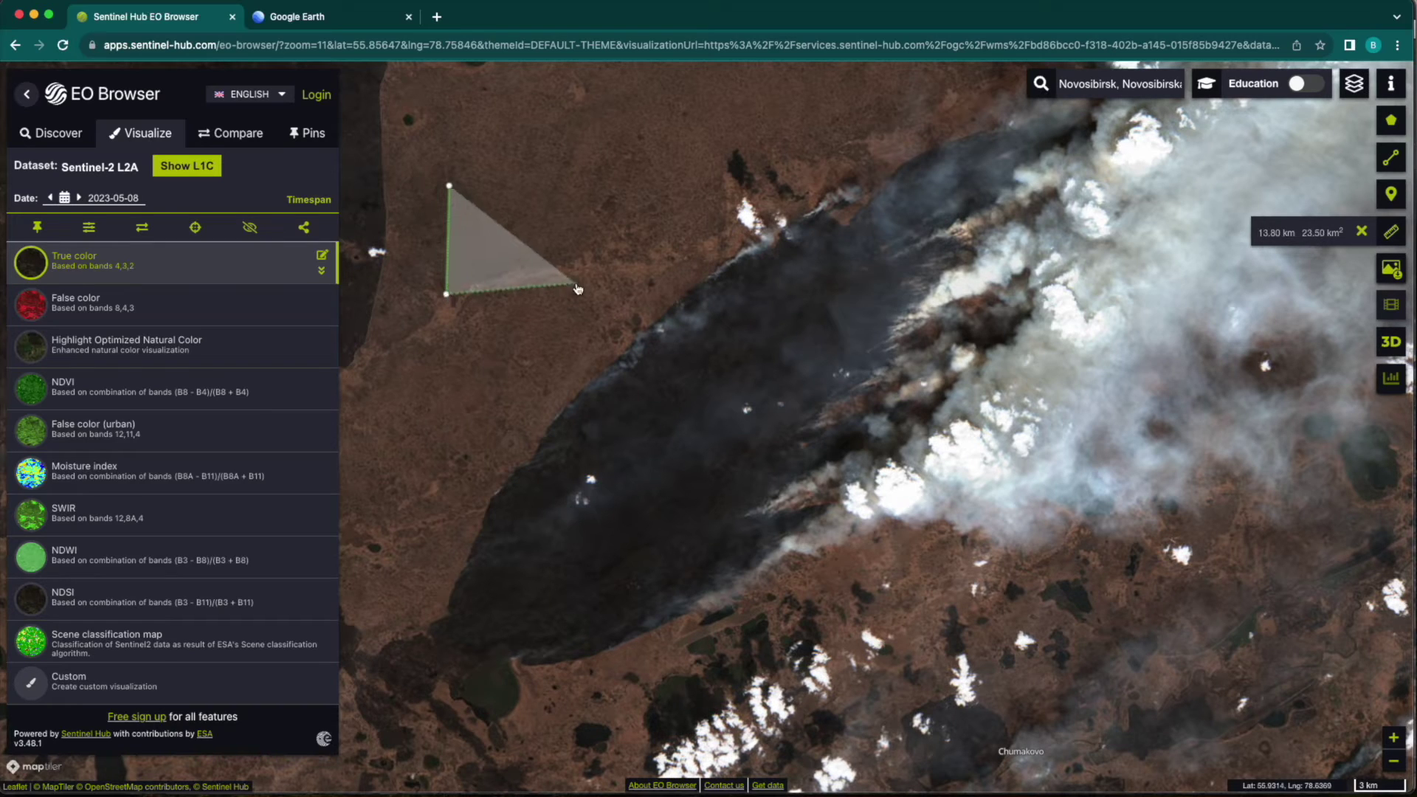
{"action": "left_click", "coordinate": [608, 185]}
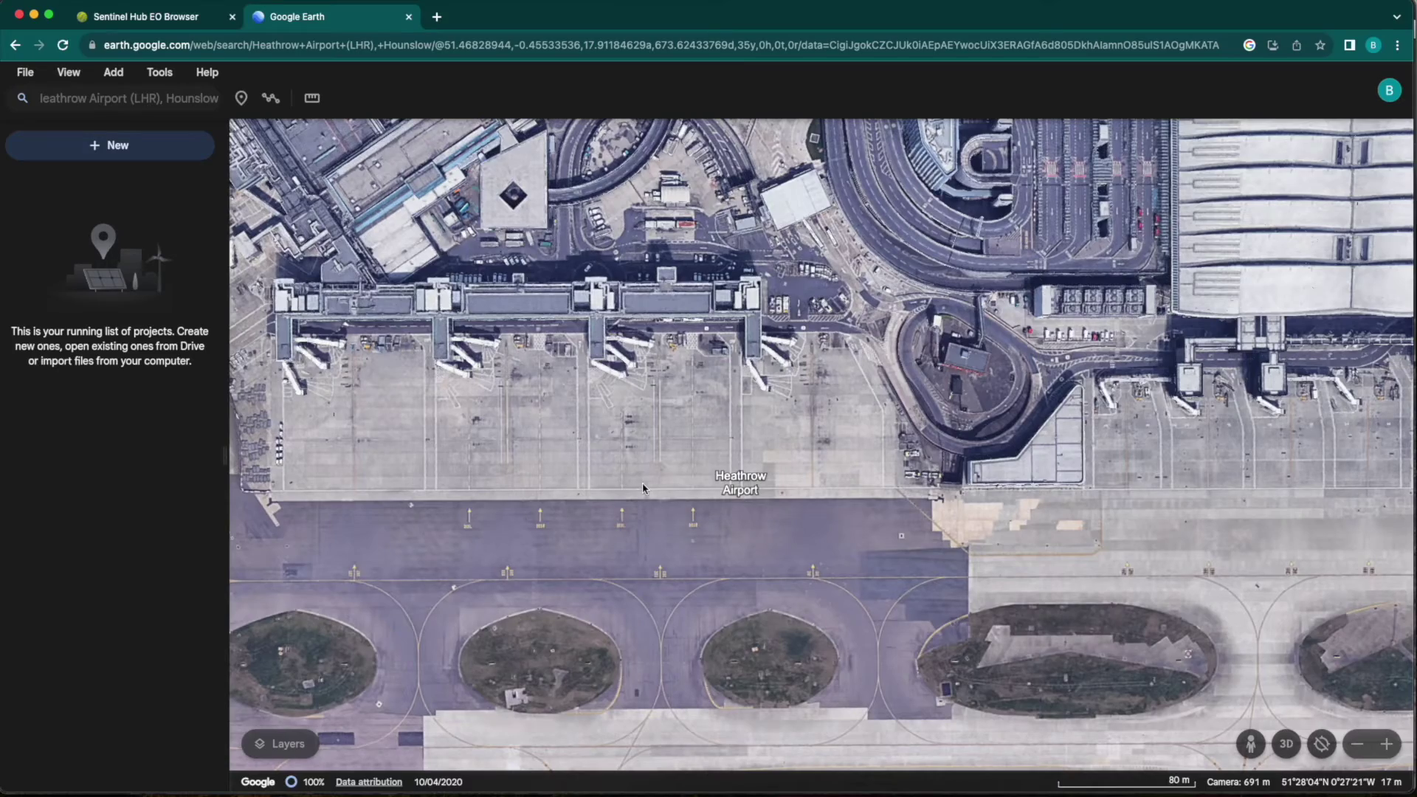
Step: Examine Heathrow Airport in Google Earth, covering the terminals, the northern runway and the parking lots north of it
{"action": "scroll", "coordinate": [643, 488], "scroll_direction": "down", "scroll_amount": 10}
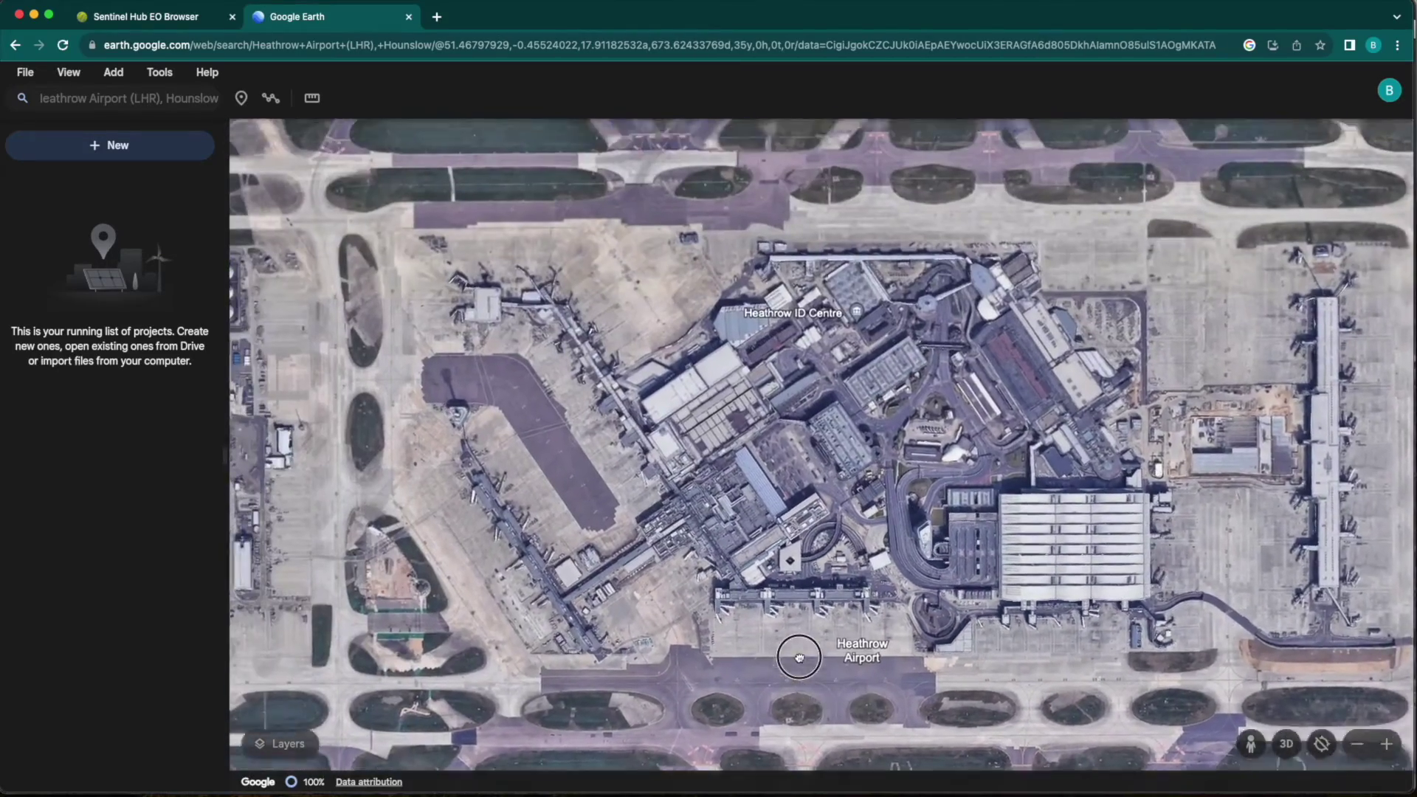
{"action": "left_click_drag", "start_coordinate": [720, 510], "coordinate": [720, 422]}
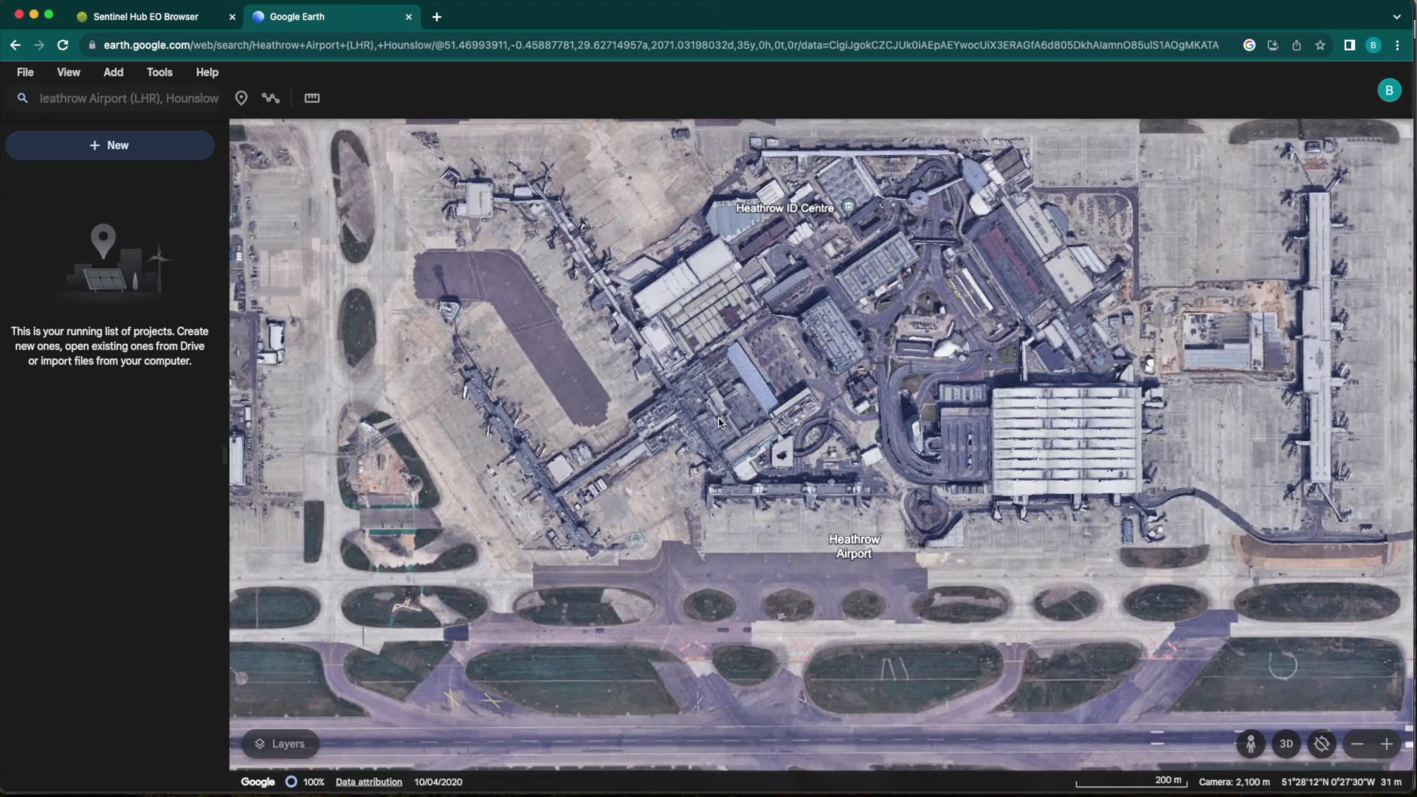
{"action": "scroll", "coordinate": [720, 422], "scroll_direction": "up", "scroll_amount": 3}
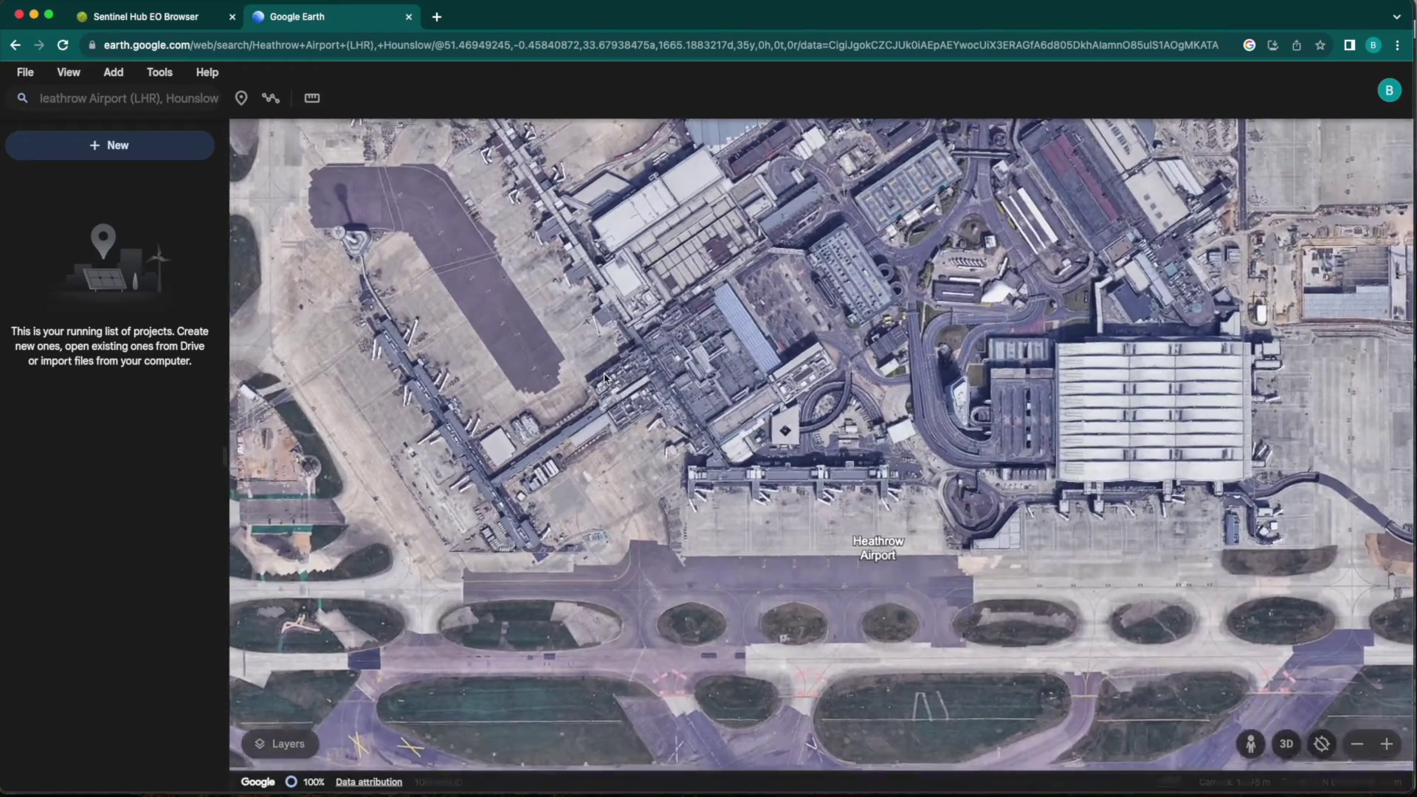
{"action": "left_click_drag", "start_coordinate": [583, 259], "coordinate": [711, 412]}
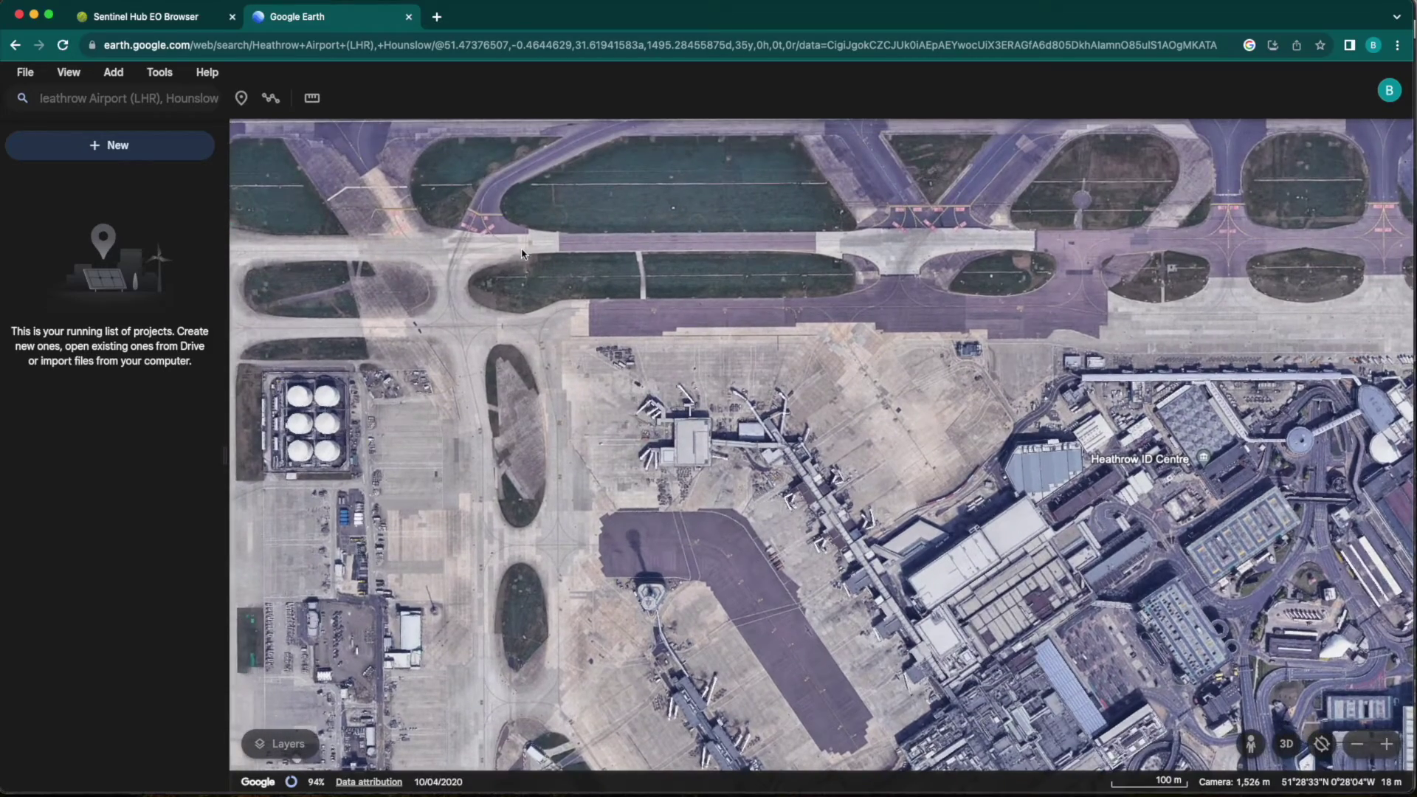
{"action": "left_click_drag", "start_coordinate": [521, 253], "coordinate": [613, 450]}
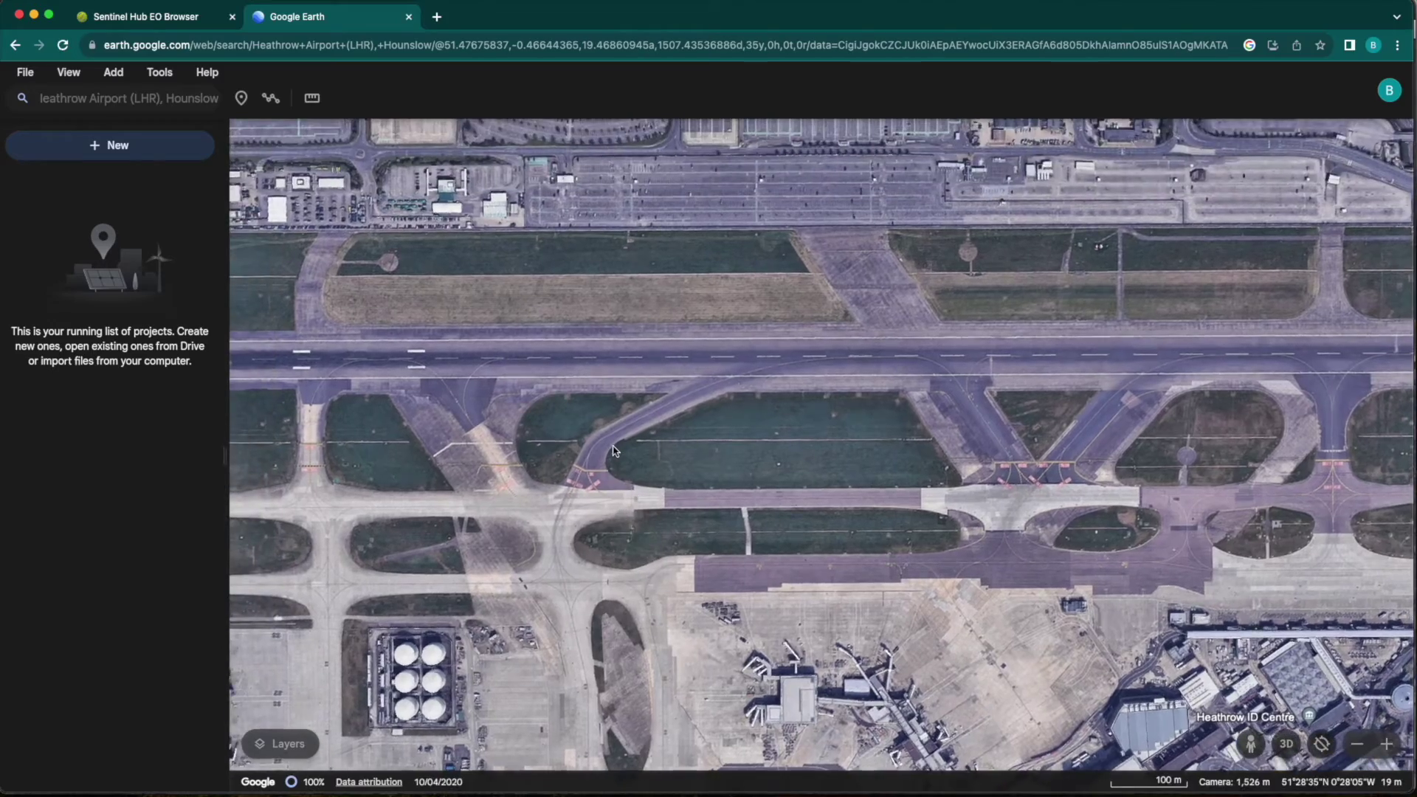
{"action": "scroll", "coordinate": [614, 450], "scroll_direction": "down", "scroll_amount": 5}
{"action": "scroll", "coordinate": [480, 323], "scroll_direction": "down", "scroll_amount": 2}
{"action": "scroll", "coordinate": [479, 324], "scroll_direction": "down", "scroll_amount": 1}
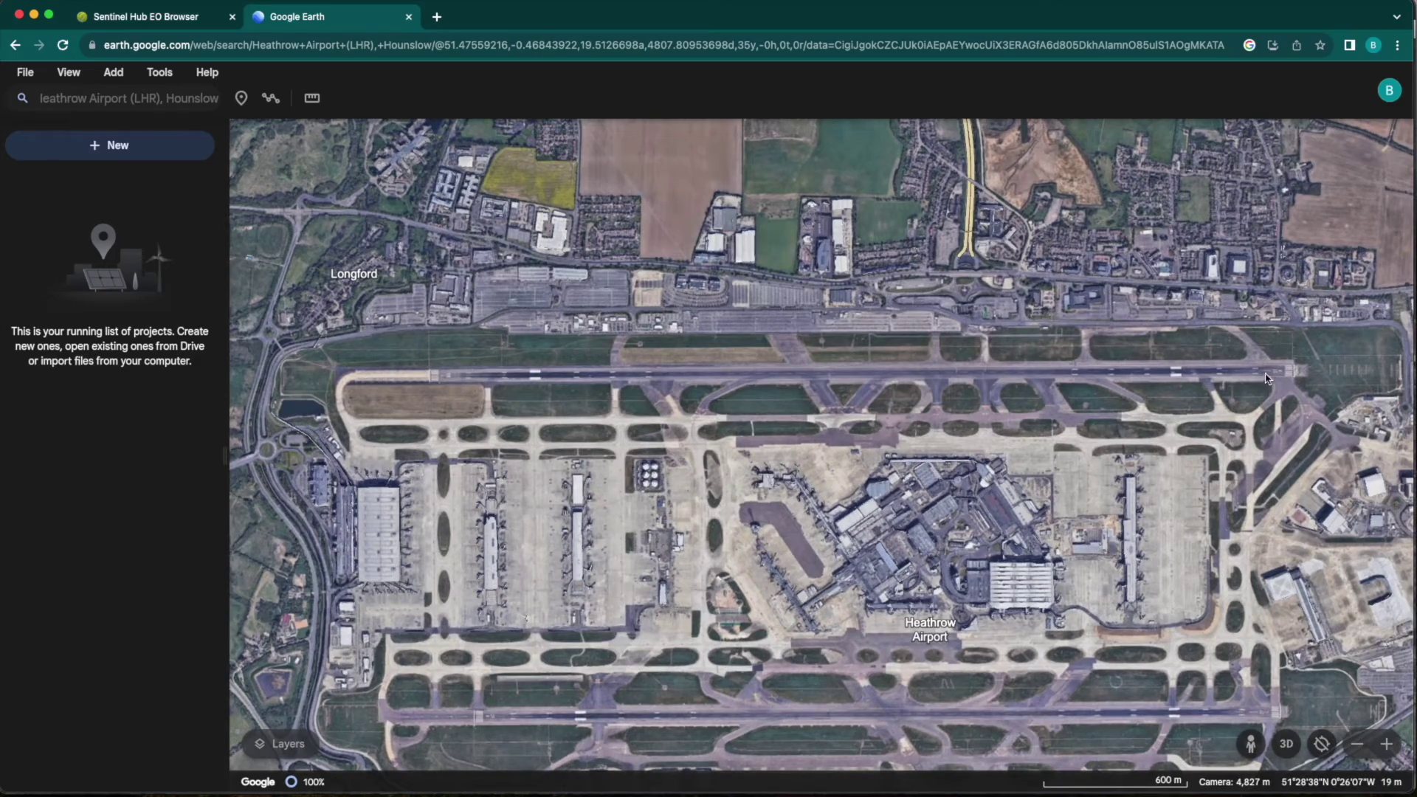
{"action": "scroll", "coordinate": [791, 342], "scroll_direction": "up", "scroll_amount": 5}
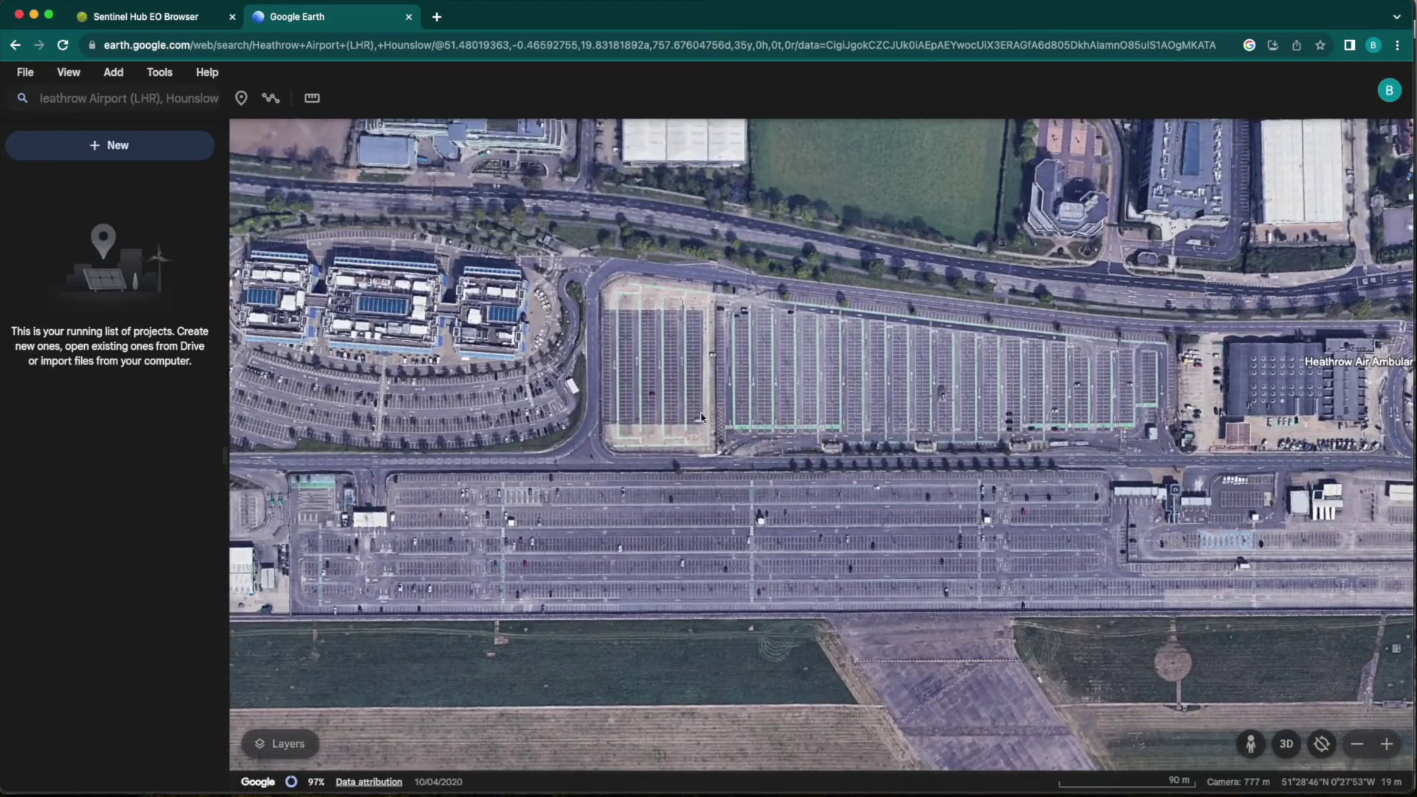
Step: Measure the length of Heathrow's northern runway from its eastern end to the start of the western runway surface
{"action": "left_click_drag", "start_coordinate": [1019, 504], "coordinate": [1052, 438]}
{"action": "left_click_drag", "start_coordinate": [514, 429], "coordinate": [1045, 525]}
{"action": "scroll", "coordinate": [607, 462], "scroll_direction": "down", "scroll_amount": 4}
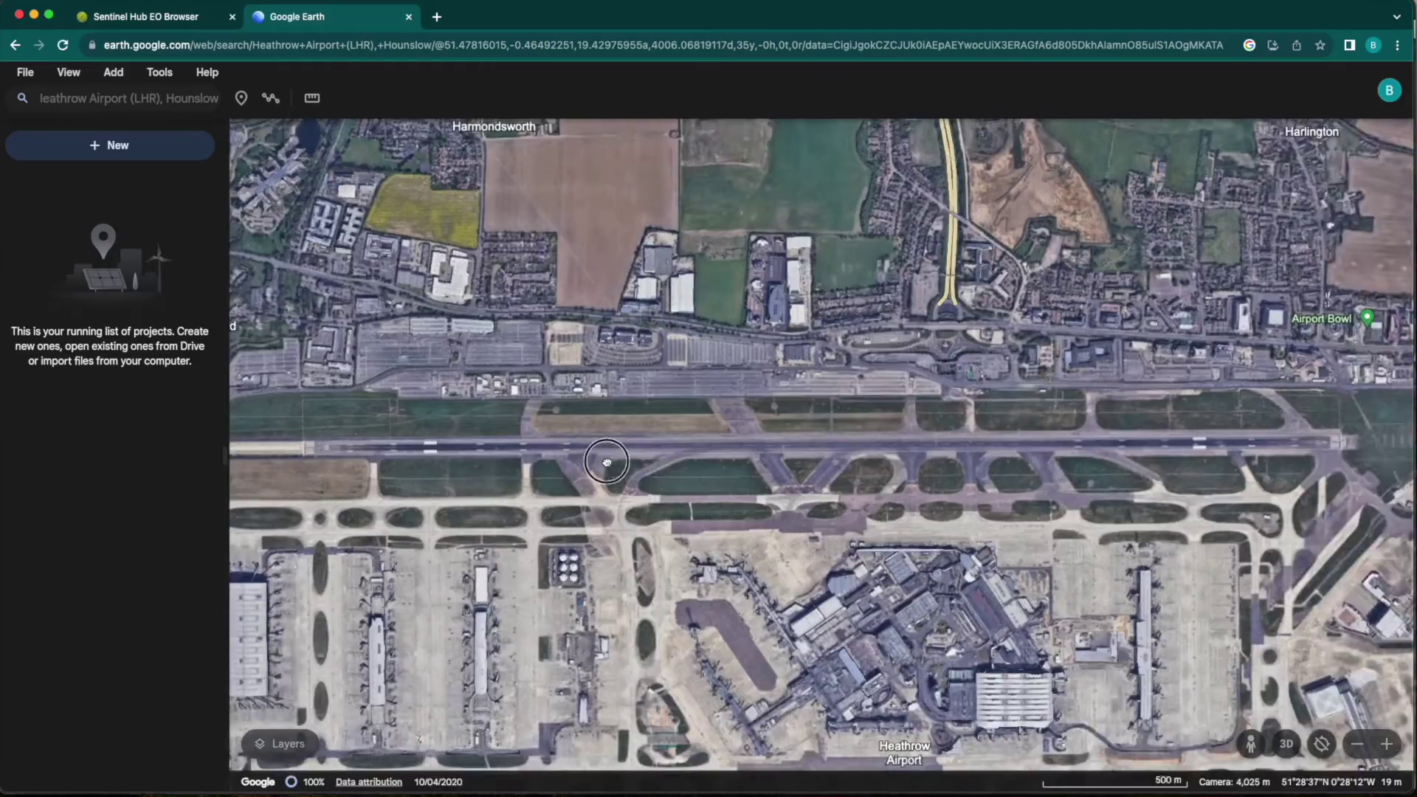
{"action": "left_click_drag", "start_coordinate": [607, 462], "coordinate": [664, 442]}
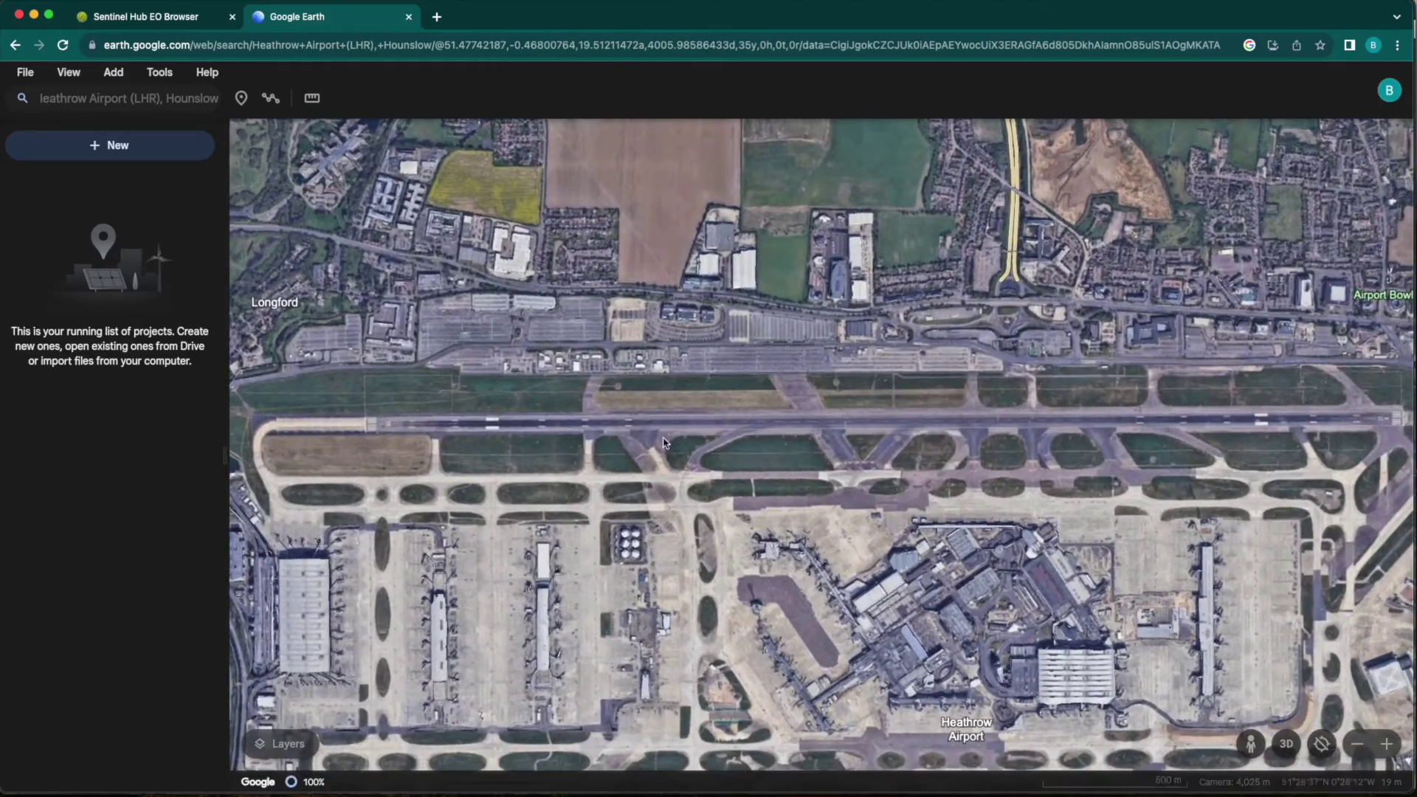
{"action": "left_click", "coordinate": [312, 98]}
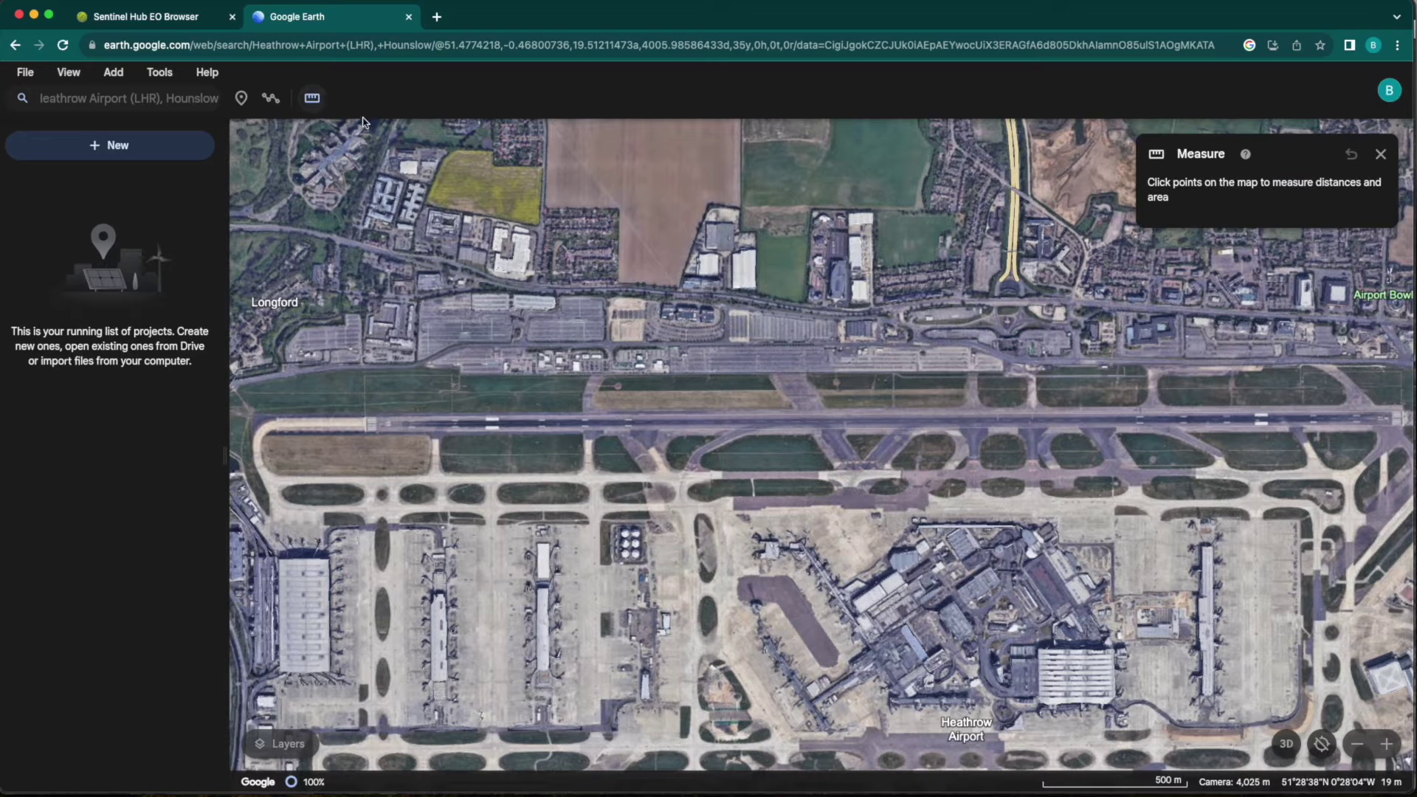
{"action": "left_click", "coordinate": [1402, 418]}
{"action": "left_click", "coordinate": [376, 421]}
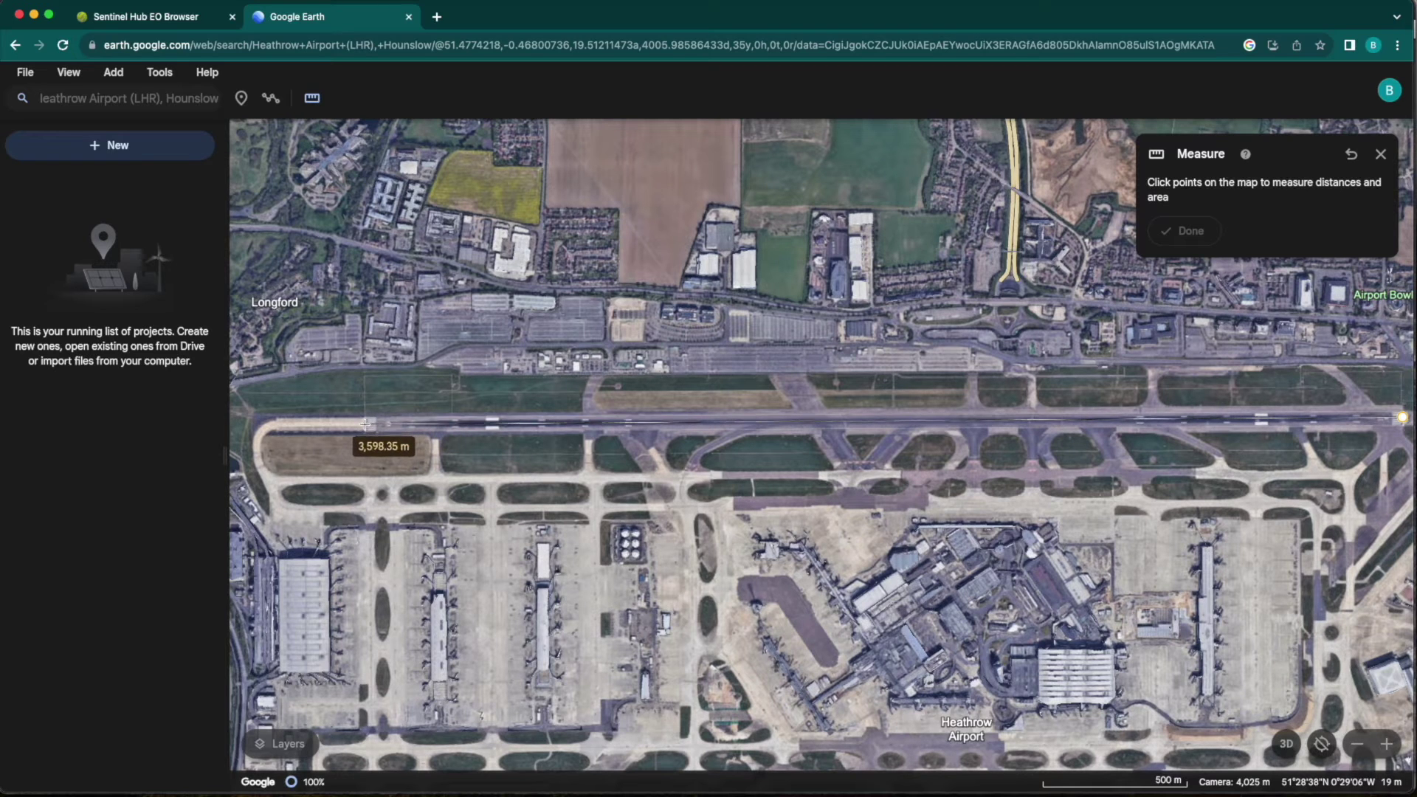
{"action": "left_click", "coordinate": [365, 425]}
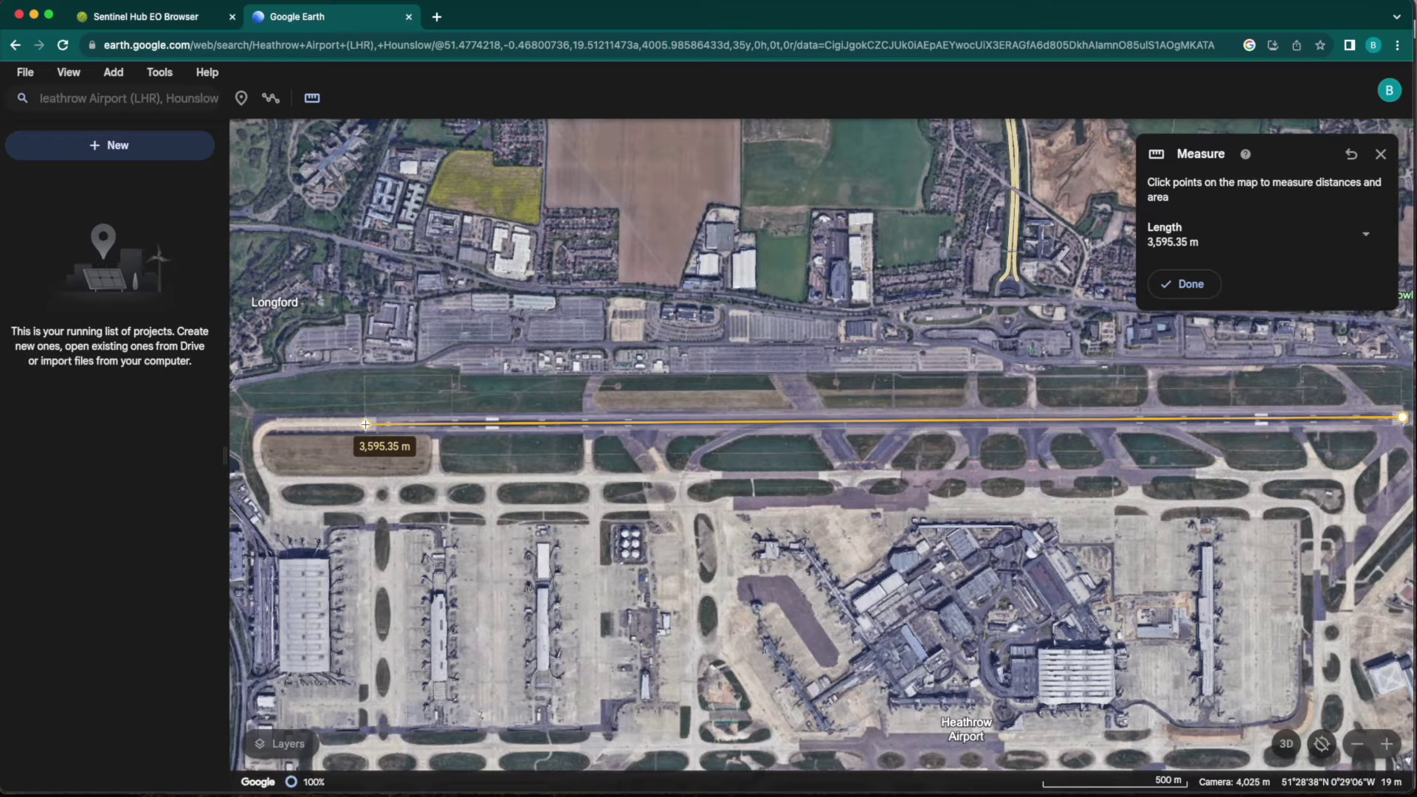
Step: Show the runway length in kilometres, finish the measurement and inspect the line along the whole runway
{"action": "left_click", "coordinate": [1366, 234]}
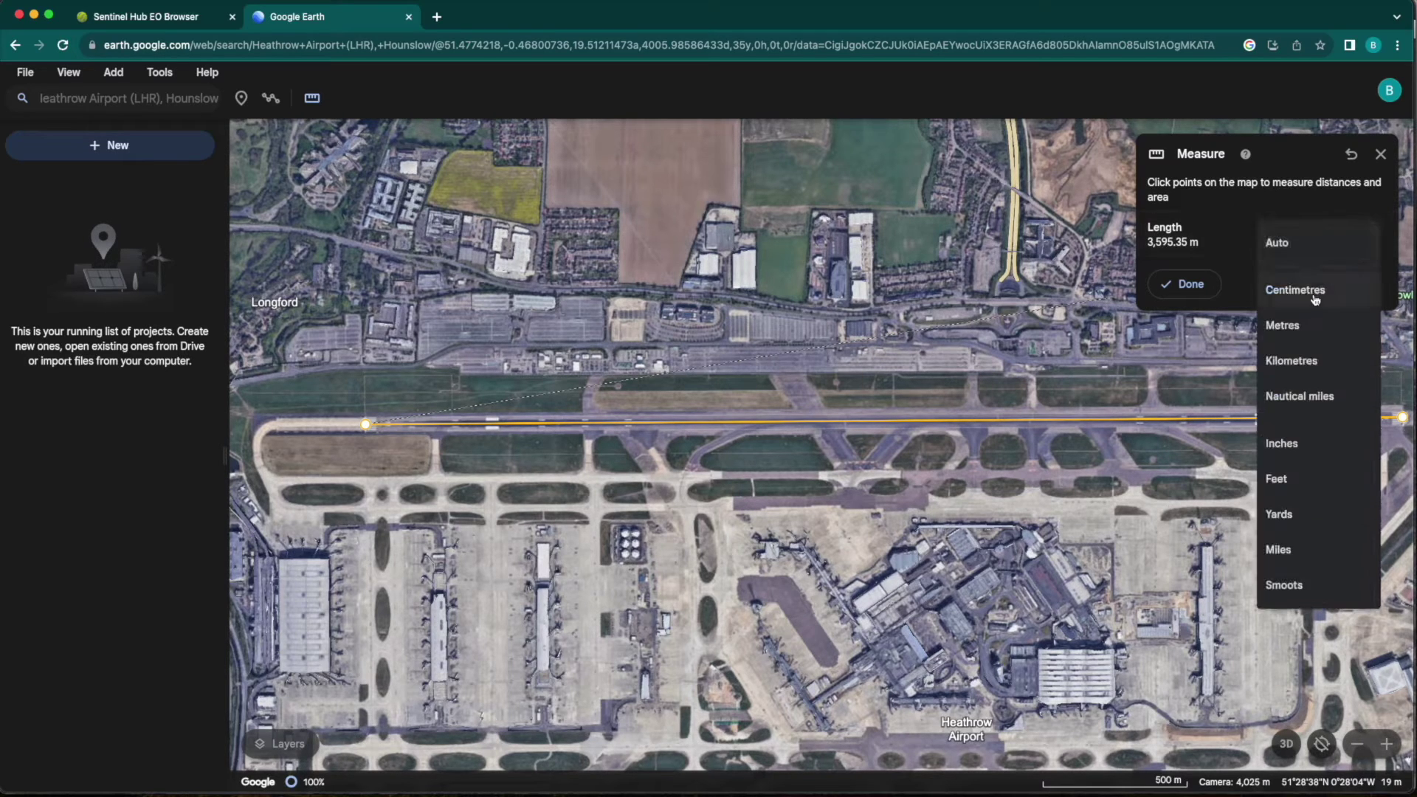
{"action": "left_click", "coordinate": [1297, 366]}
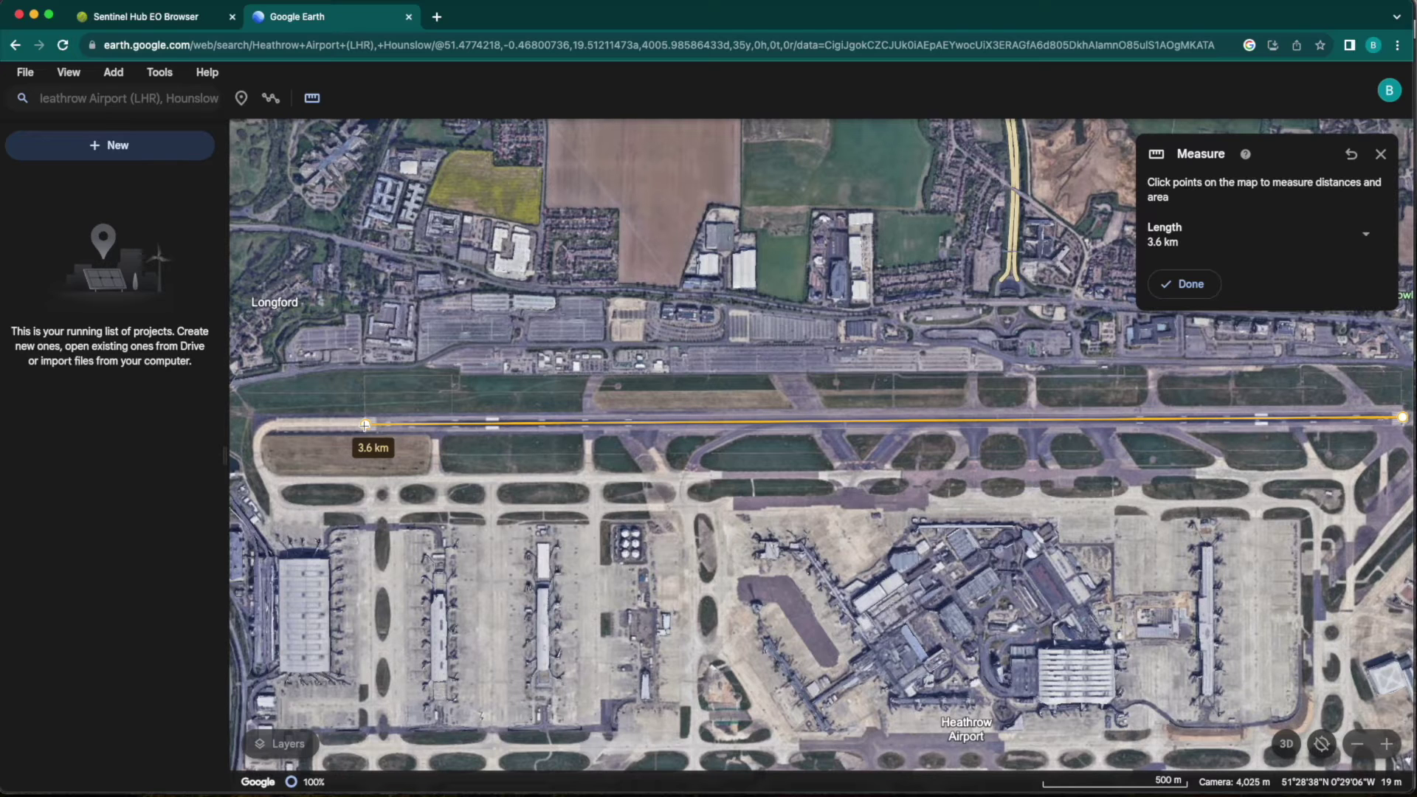
{"action": "left_click", "coordinate": [1184, 292]}
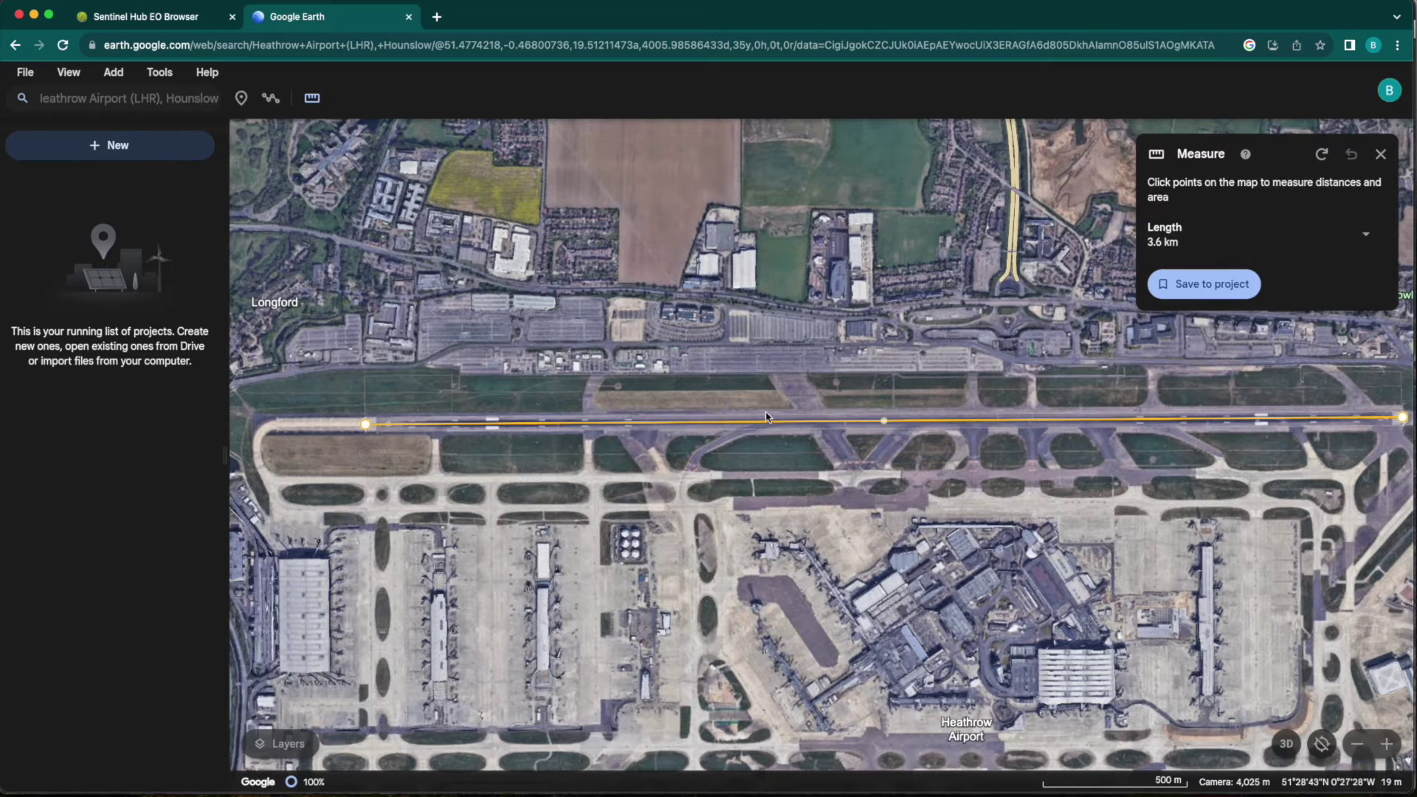
{"action": "left_click_drag", "start_coordinate": [811, 377], "coordinate": [644, 370]}
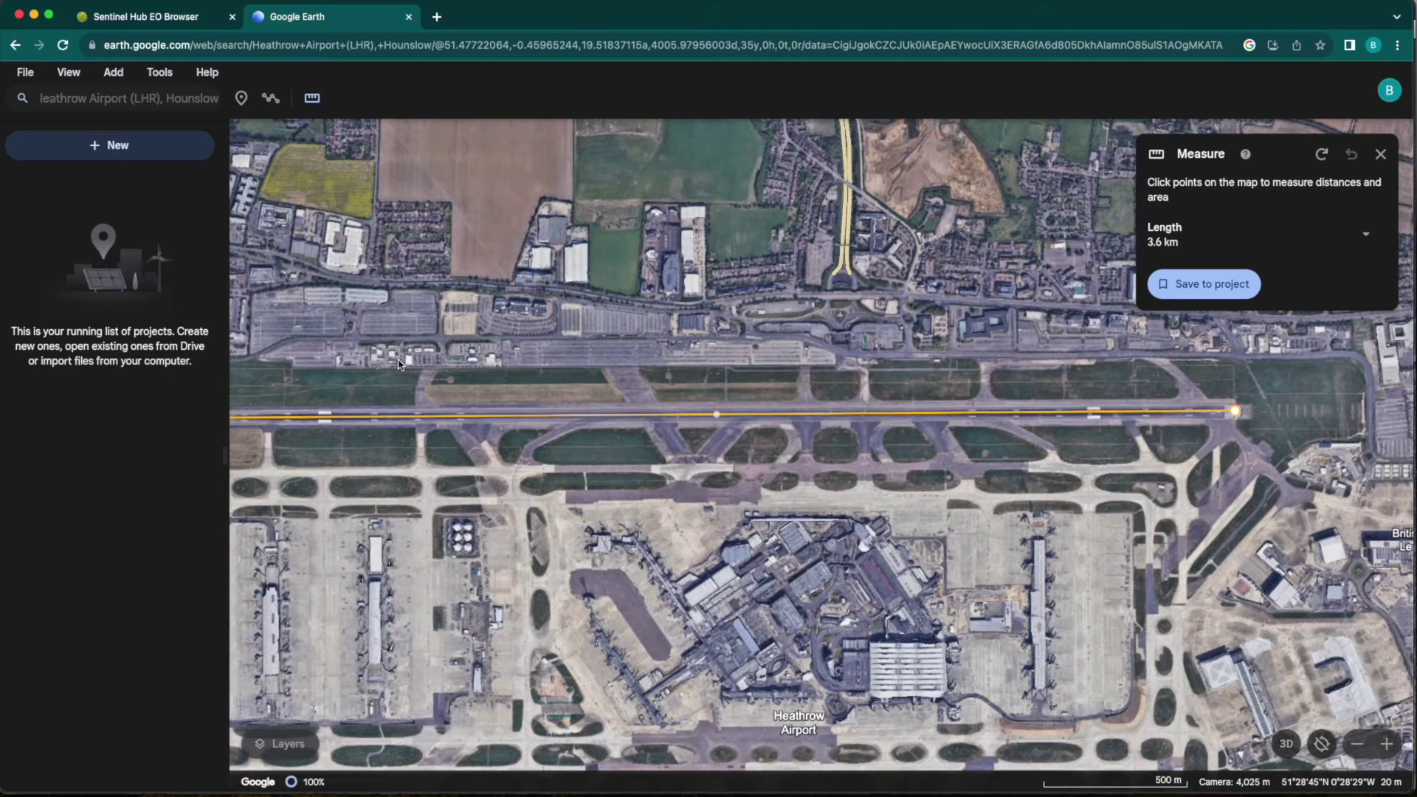
{"action": "left_click_drag", "start_coordinate": [388, 371], "coordinate": [568, 378]}
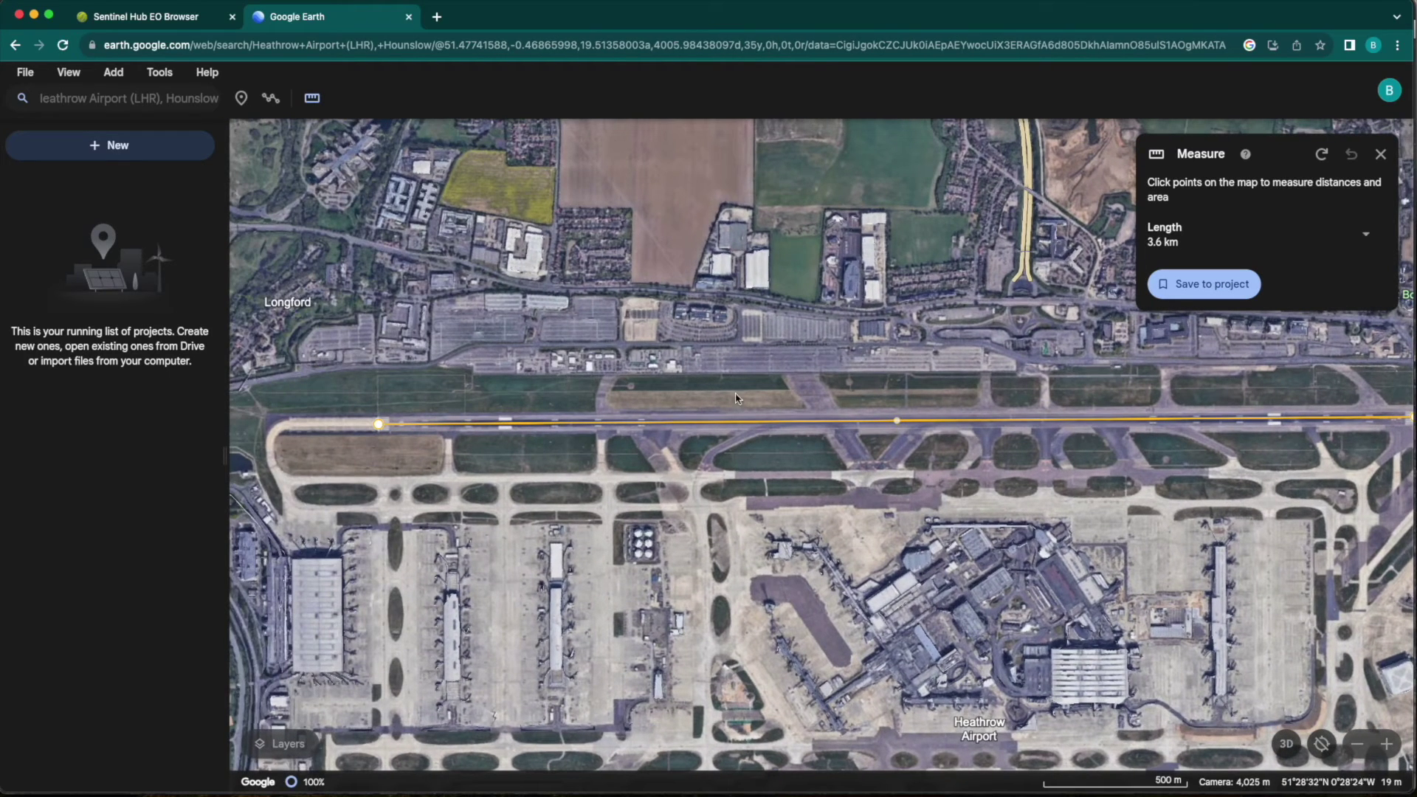
Step: Start a new measurement and outline one block of parking bays in the lot north of the runway, following its curved eastern end
{"action": "scroll", "coordinate": [740, 347], "scroll_direction": "up", "scroll_amount": 5}
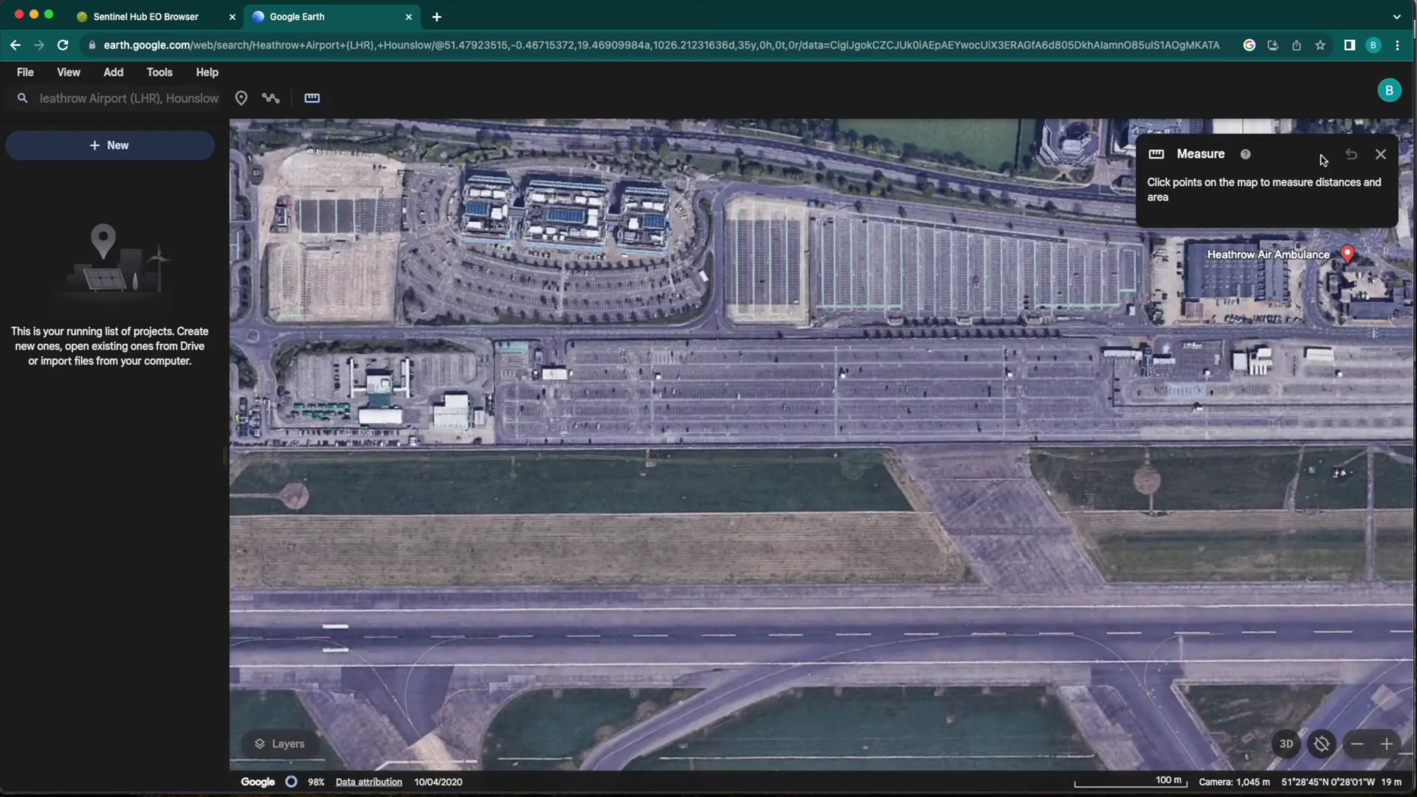
{"action": "scroll", "coordinate": [928, 313], "scroll_direction": "up", "scroll_amount": 5}
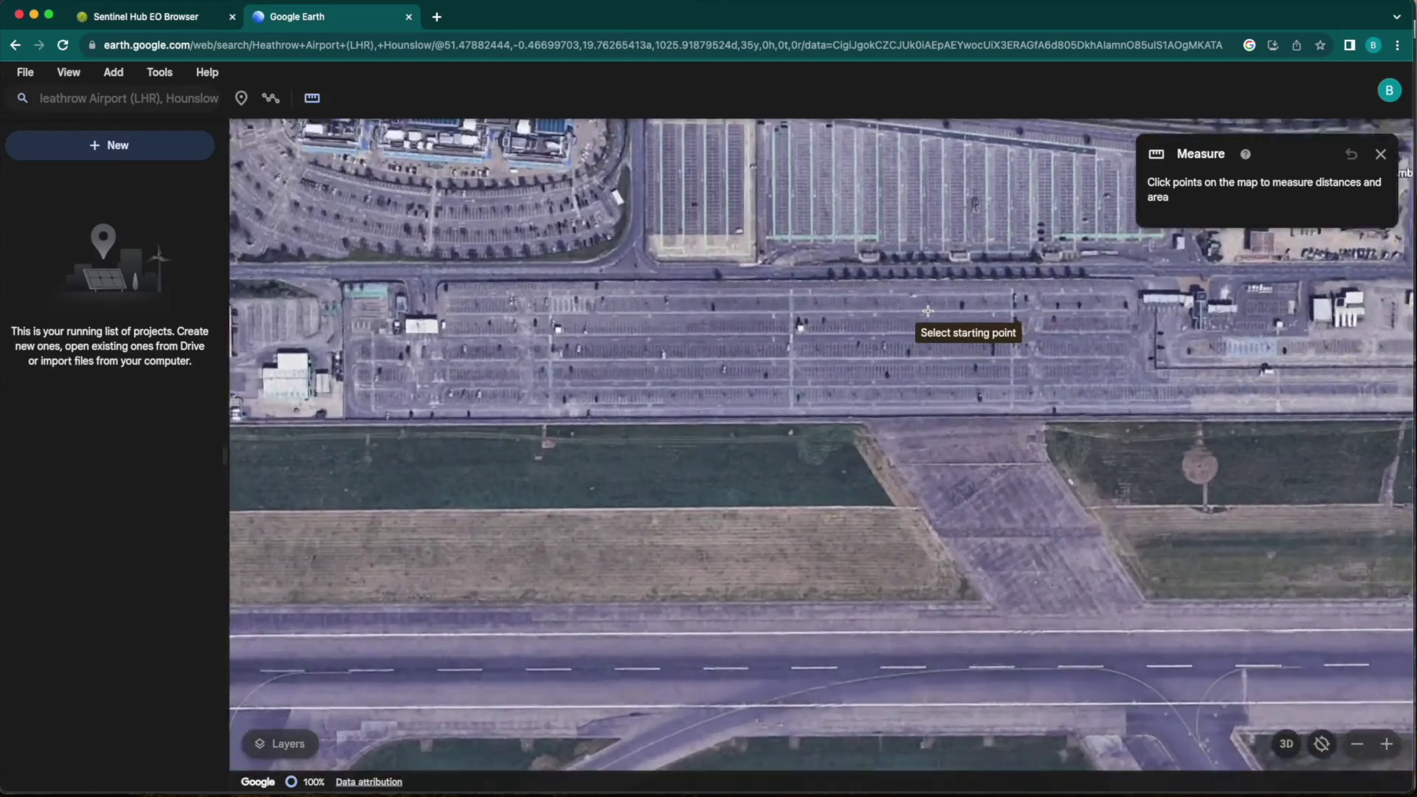
{"action": "scroll", "coordinate": [926, 316], "scroll_direction": "up", "scroll_amount": 4}
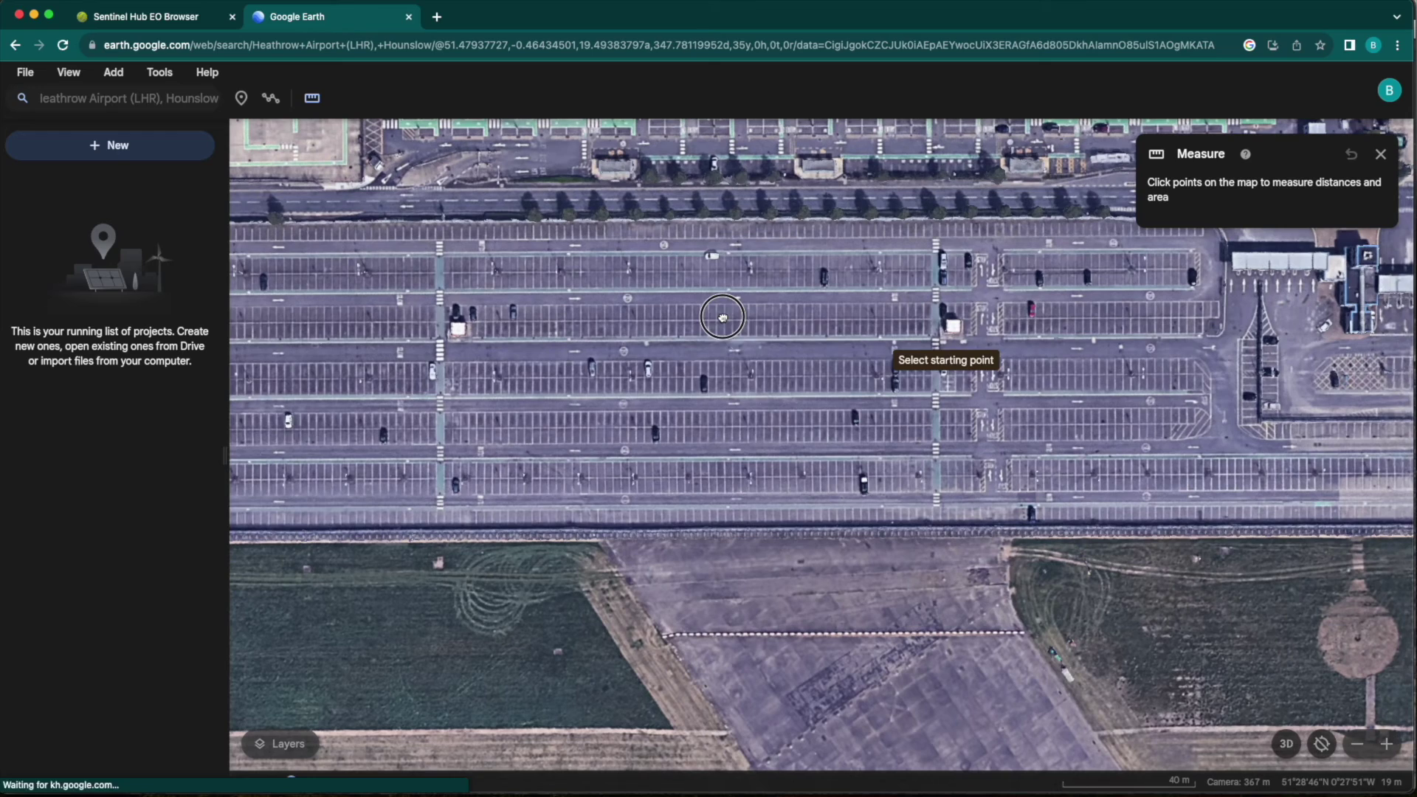
{"action": "scroll", "coordinate": [1085, 262], "scroll_direction": "up", "scroll_amount": 5}
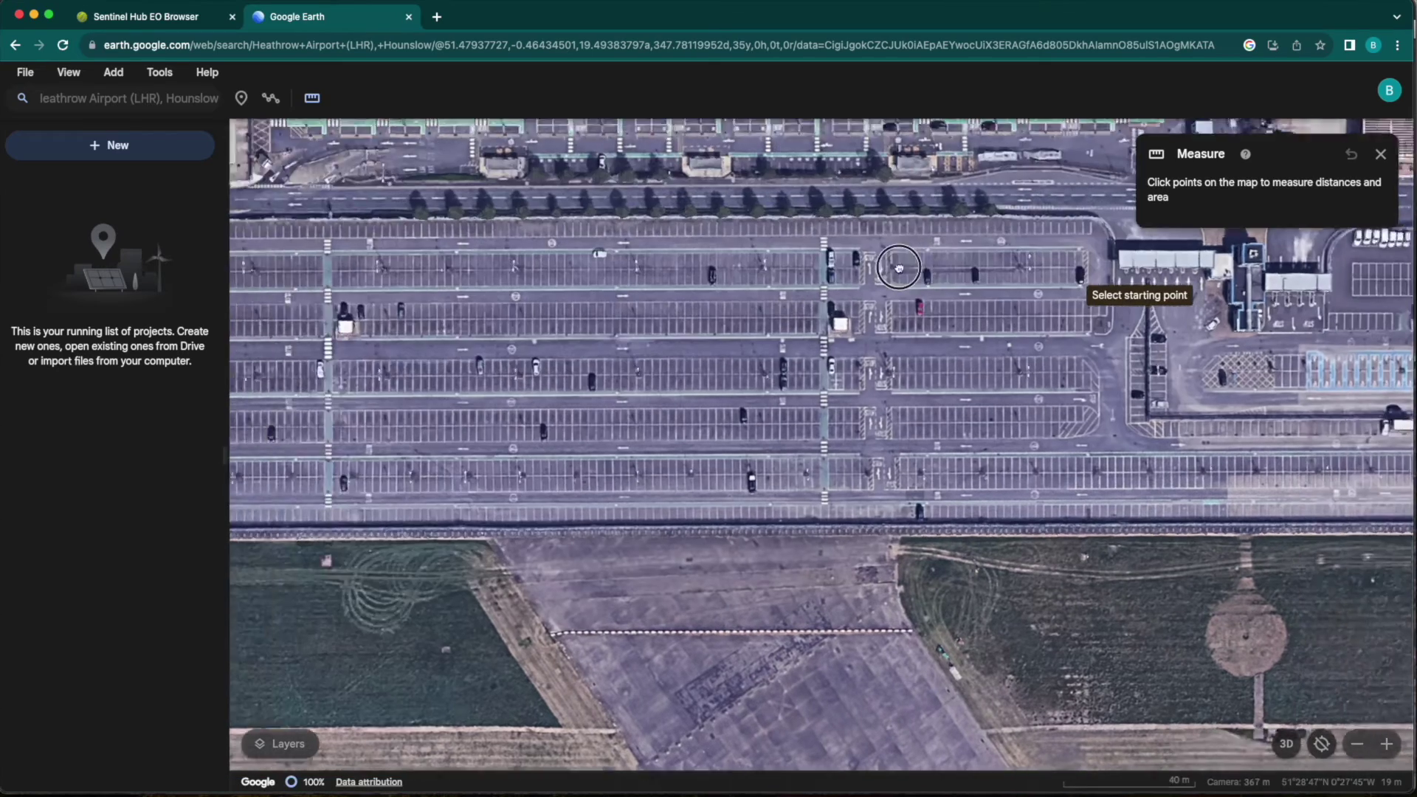
{"action": "scroll", "coordinate": [837, 369], "scroll_direction": "up", "scroll_amount": 2}
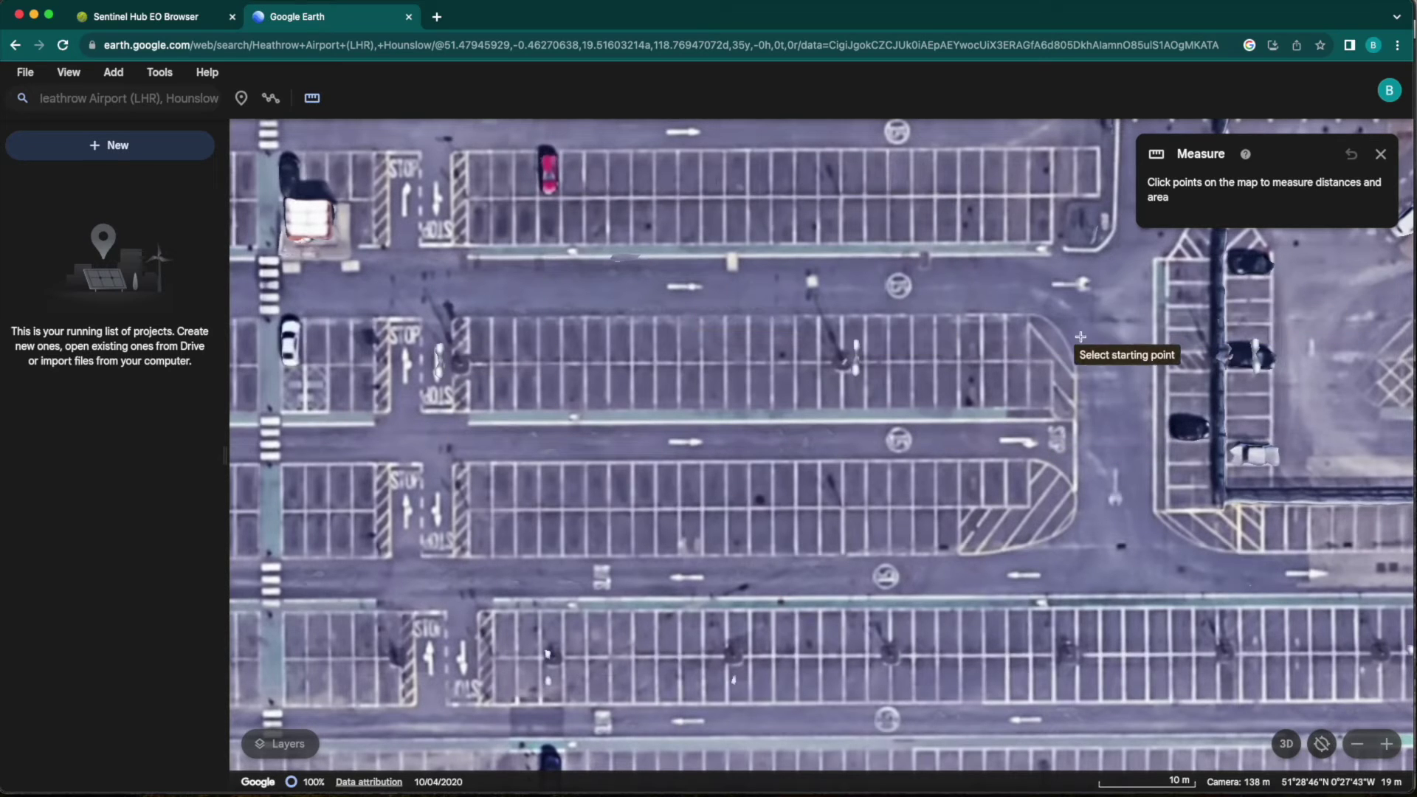
{"action": "left_click", "coordinate": [1042, 316]}
{"action": "left_click", "coordinate": [1067, 330]}
{"action": "left_click", "coordinate": [1079, 369]}
{"action": "left_click", "coordinate": [1078, 422]}
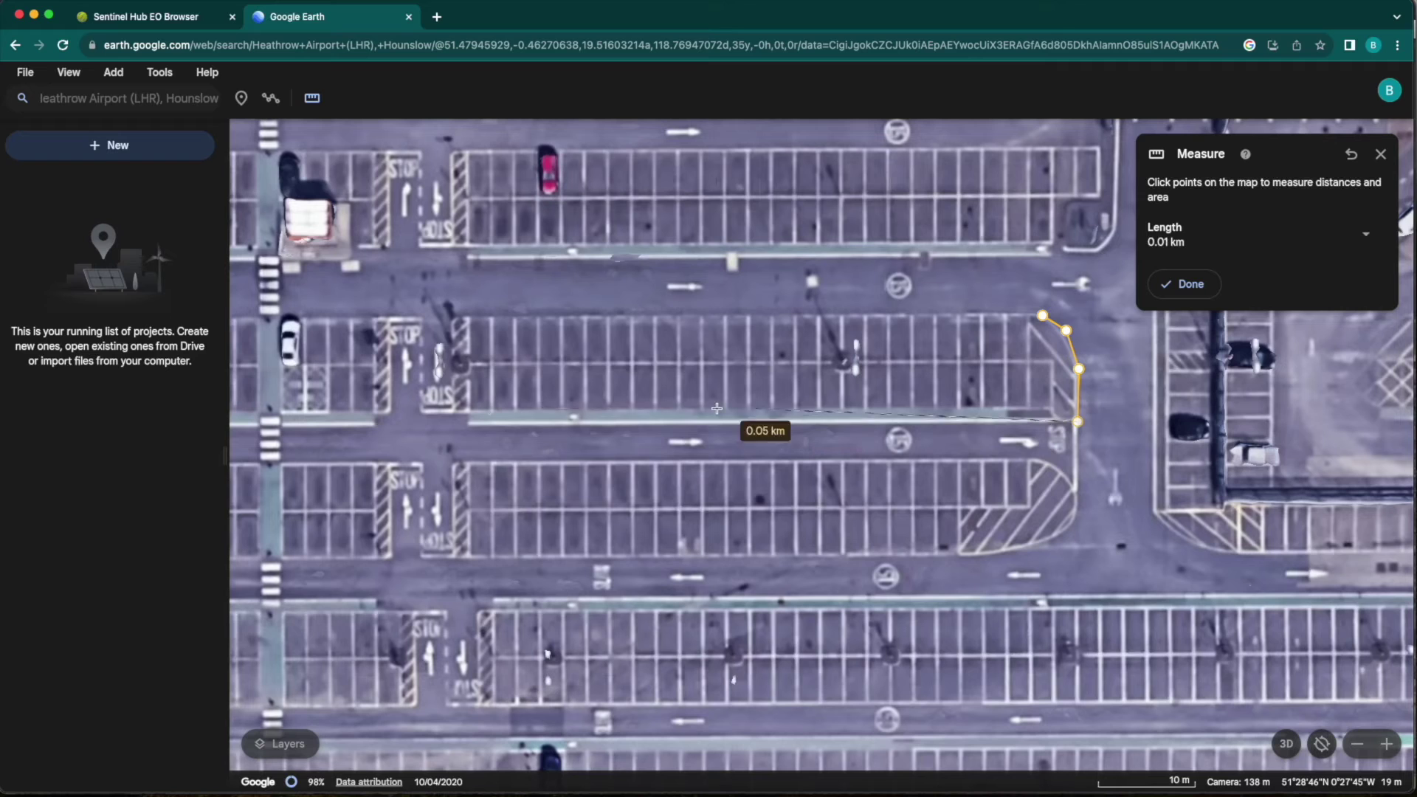
{"action": "left_click", "coordinate": [469, 412]}
{"action": "left_click", "coordinate": [453, 411]}
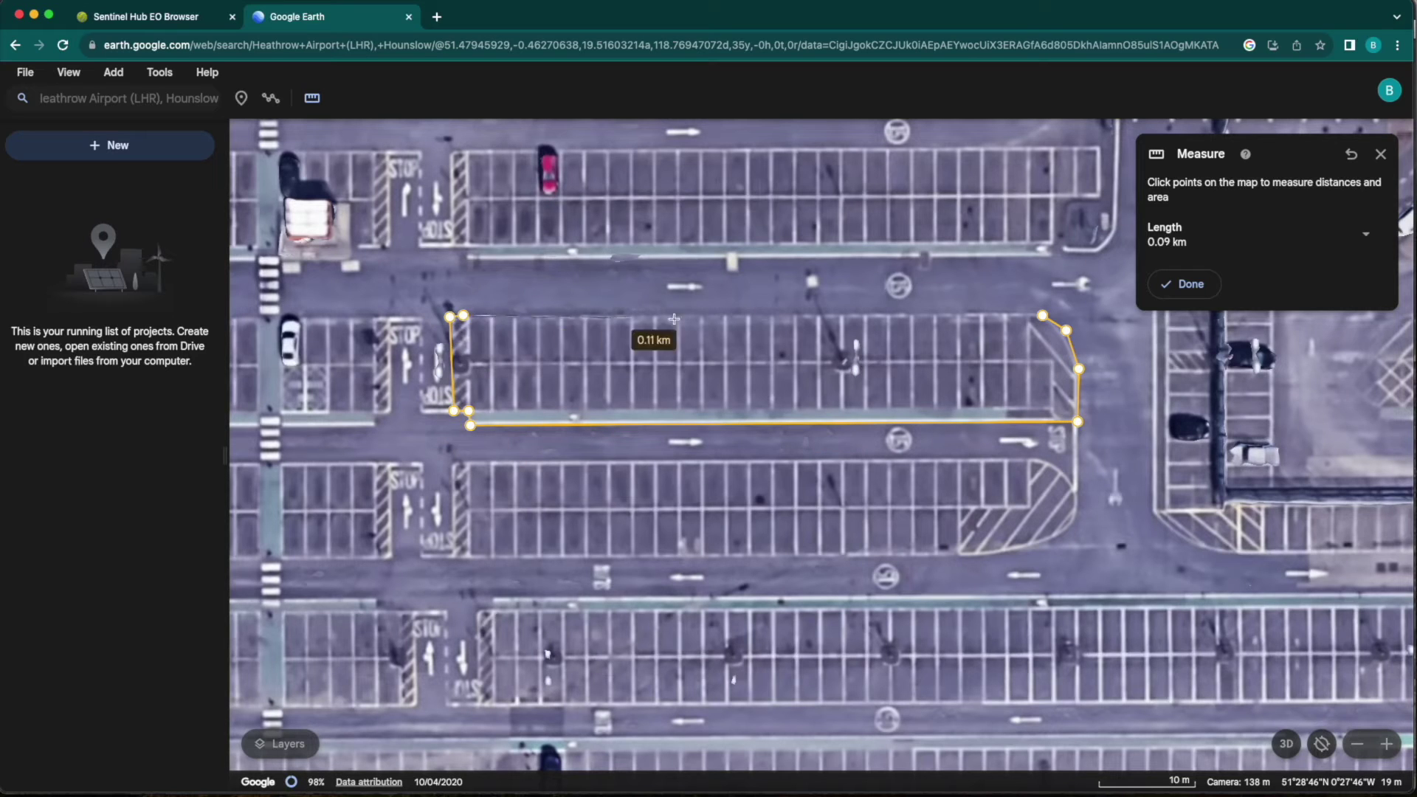
{"action": "left_click", "coordinate": [1042, 316]}
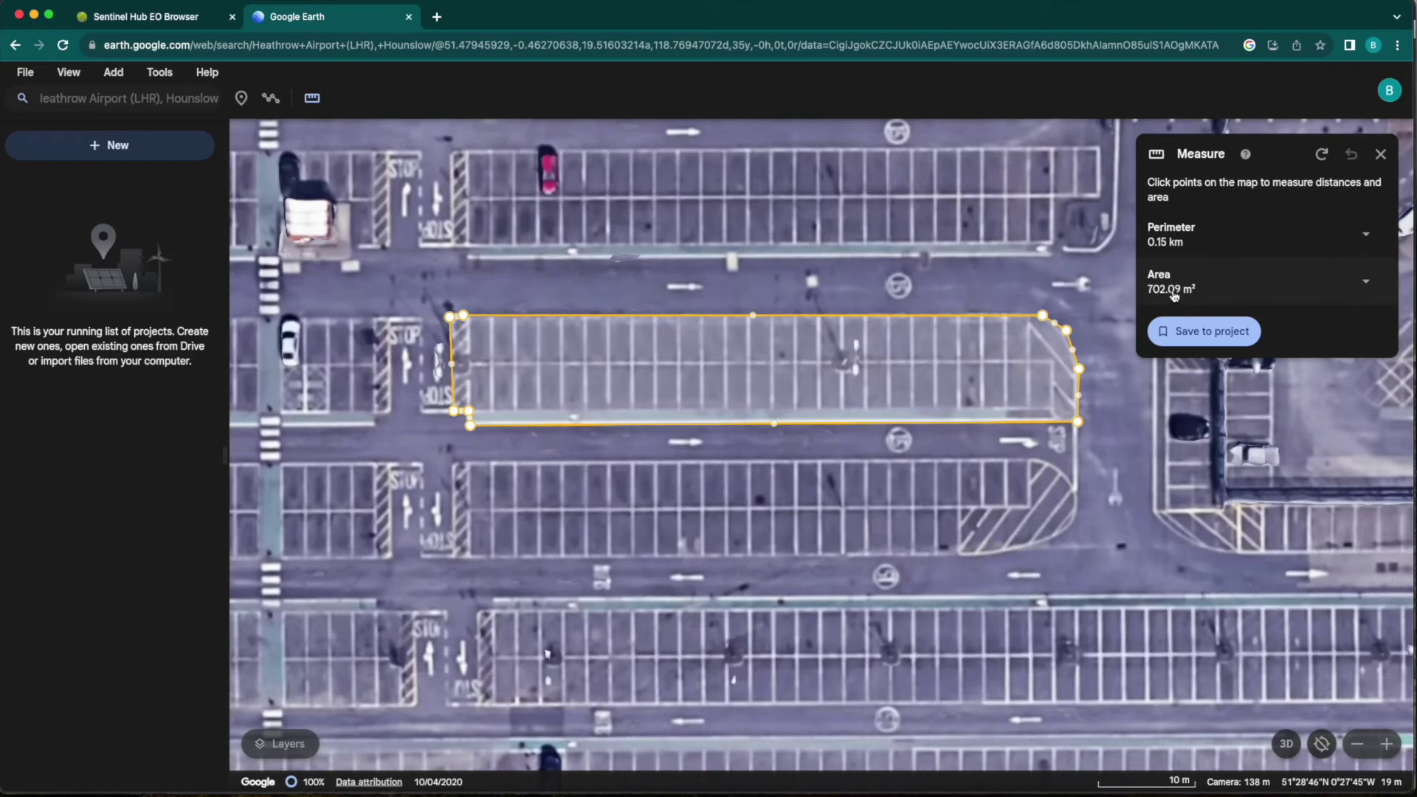
Step: Show the parking block's perimeter in metres and view the outlined block within the wider parking lot and runway area
{"action": "left_click", "coordinate": [1370, 234]}
{"action": "left_click", "coordinate": [1312, 336]}
{"action": "scroll", "coordinate": [922, 357], "scroll_direction": "down", "scroll_amount": 5}
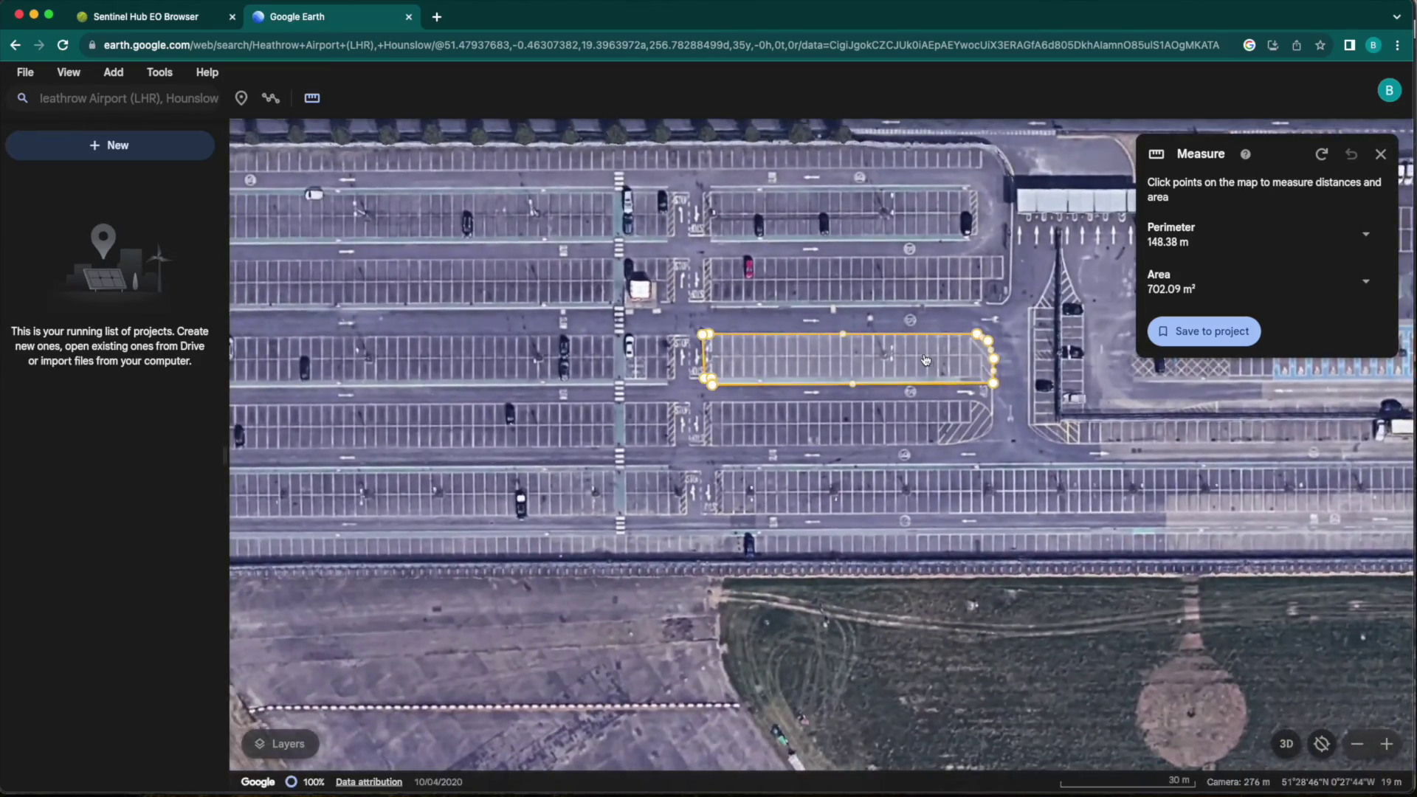
{"action": "scroll", "coordinate": [924, 358], "scroll_direction": "down", "scroll_amount": 3}
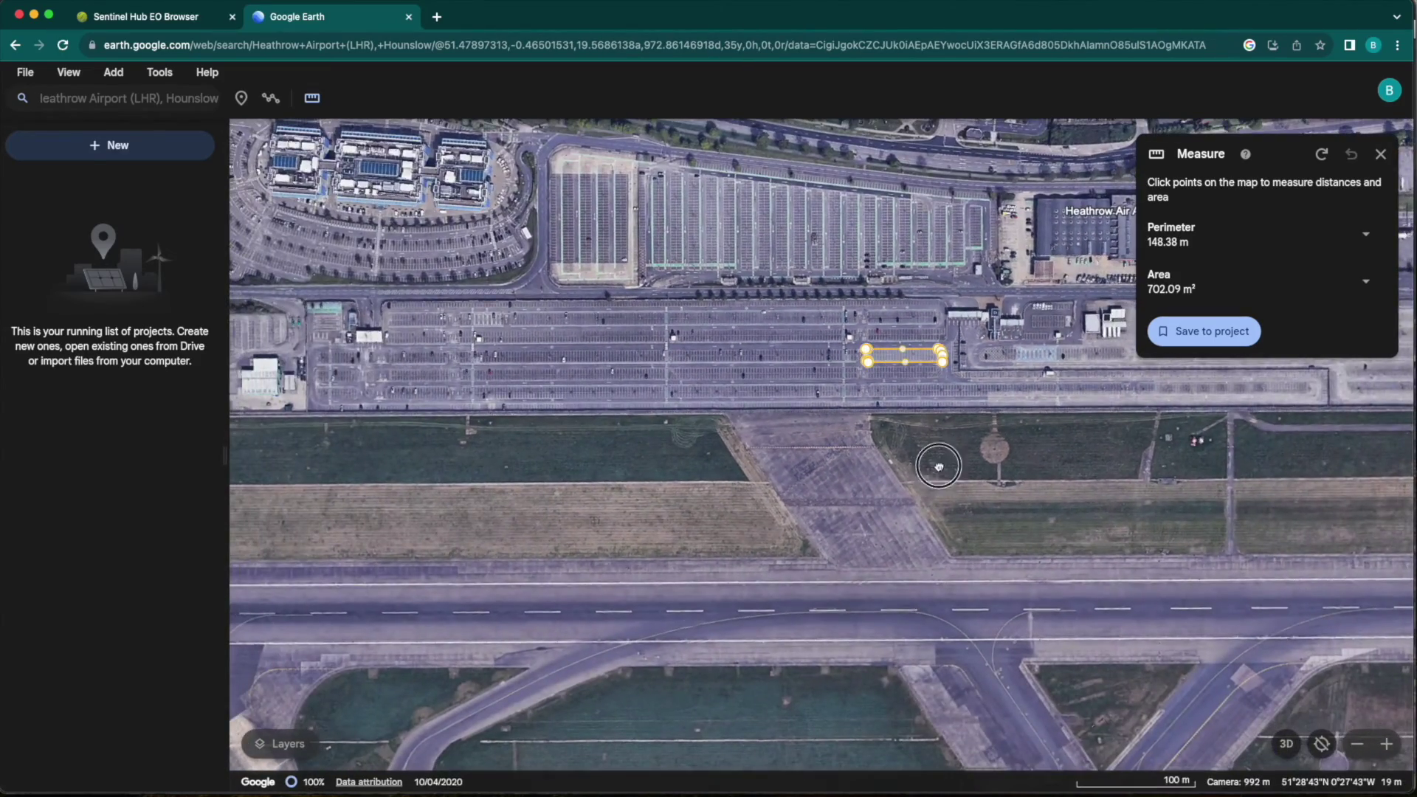
{"action": "left_click_drag", "start_coordinate": [938, 466], "coordinate": [938, 171]}
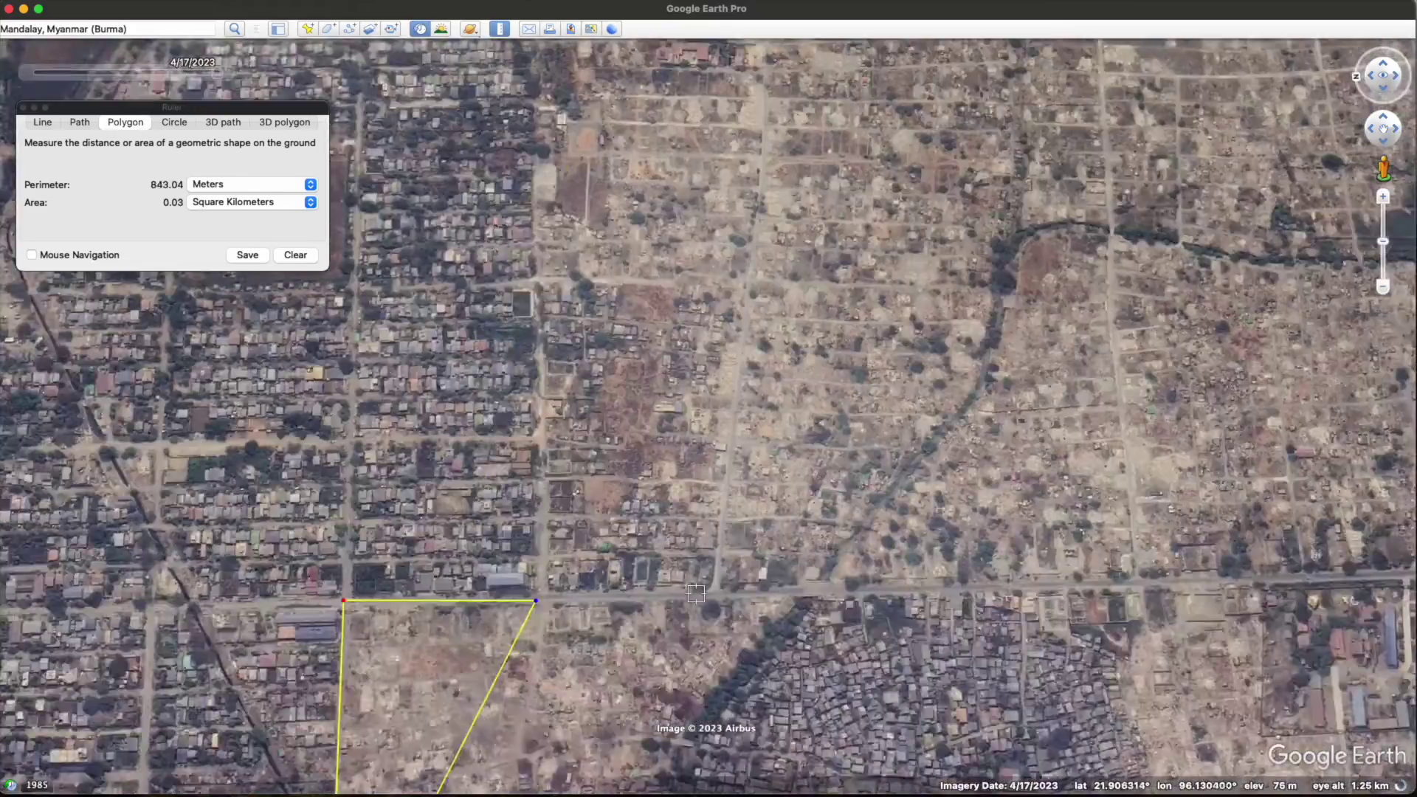
Step: In Google Earth Pro, trace the cleared area of Mandalay with the Ruler's polygon along its northern, eastern and southwestern edges
{"action": "left_click", "coordinate": [576, 204]}
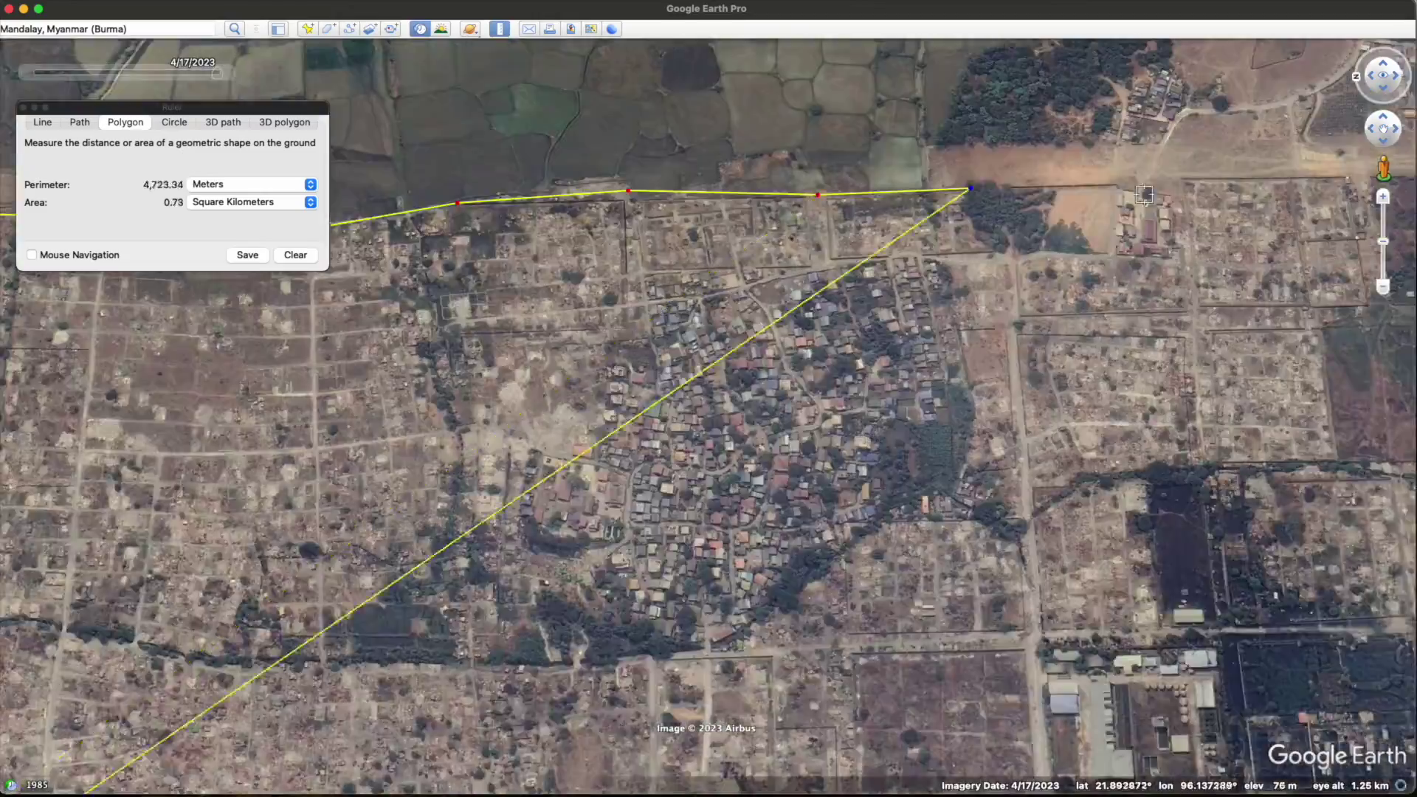
{"action": "left_click", "coordinate": [1122, 300]}
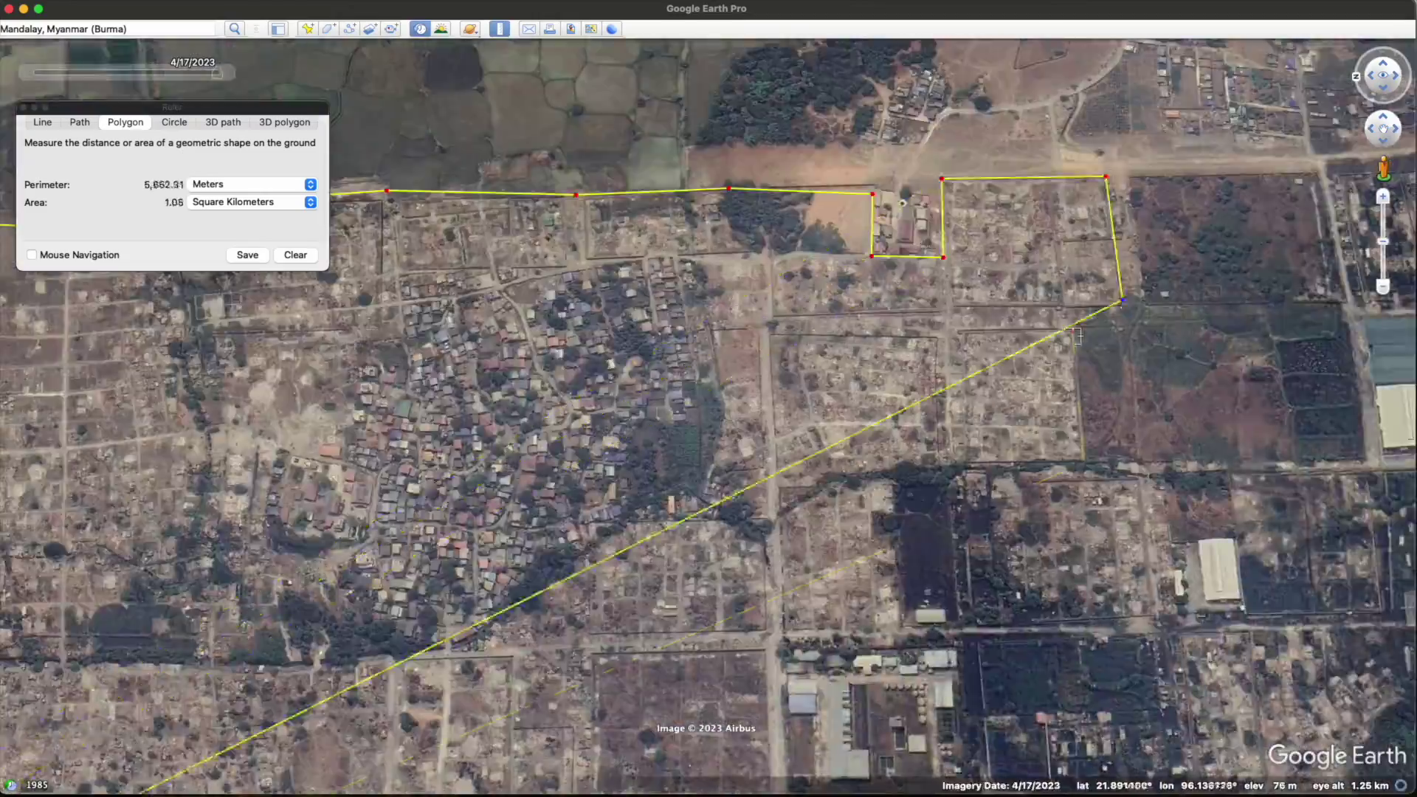
{"action": "left_click", "coordinate": [819, 356]}
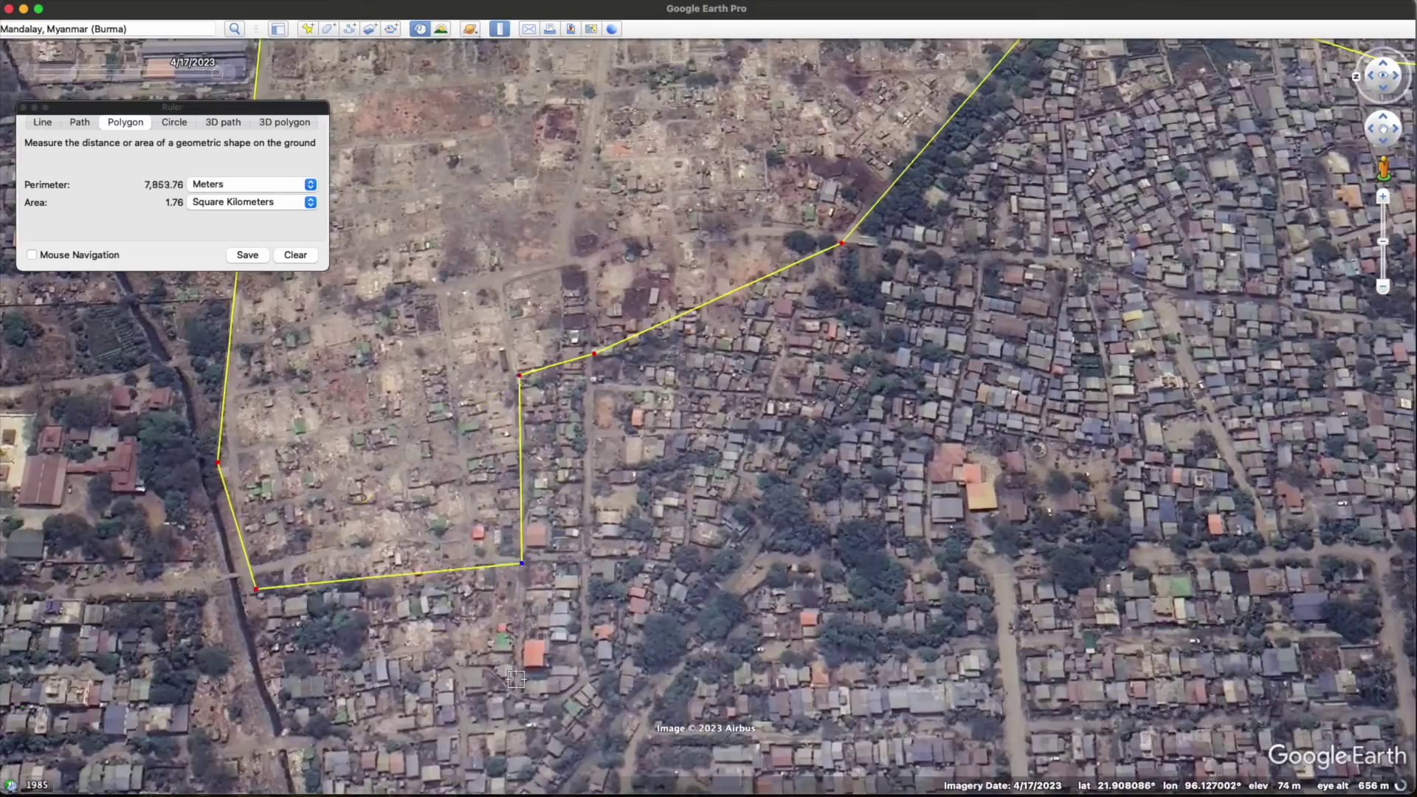
{"action": "scroll", "coordinate": [435, 557], "scroll_direction": "down", "scroll_amount": 5}
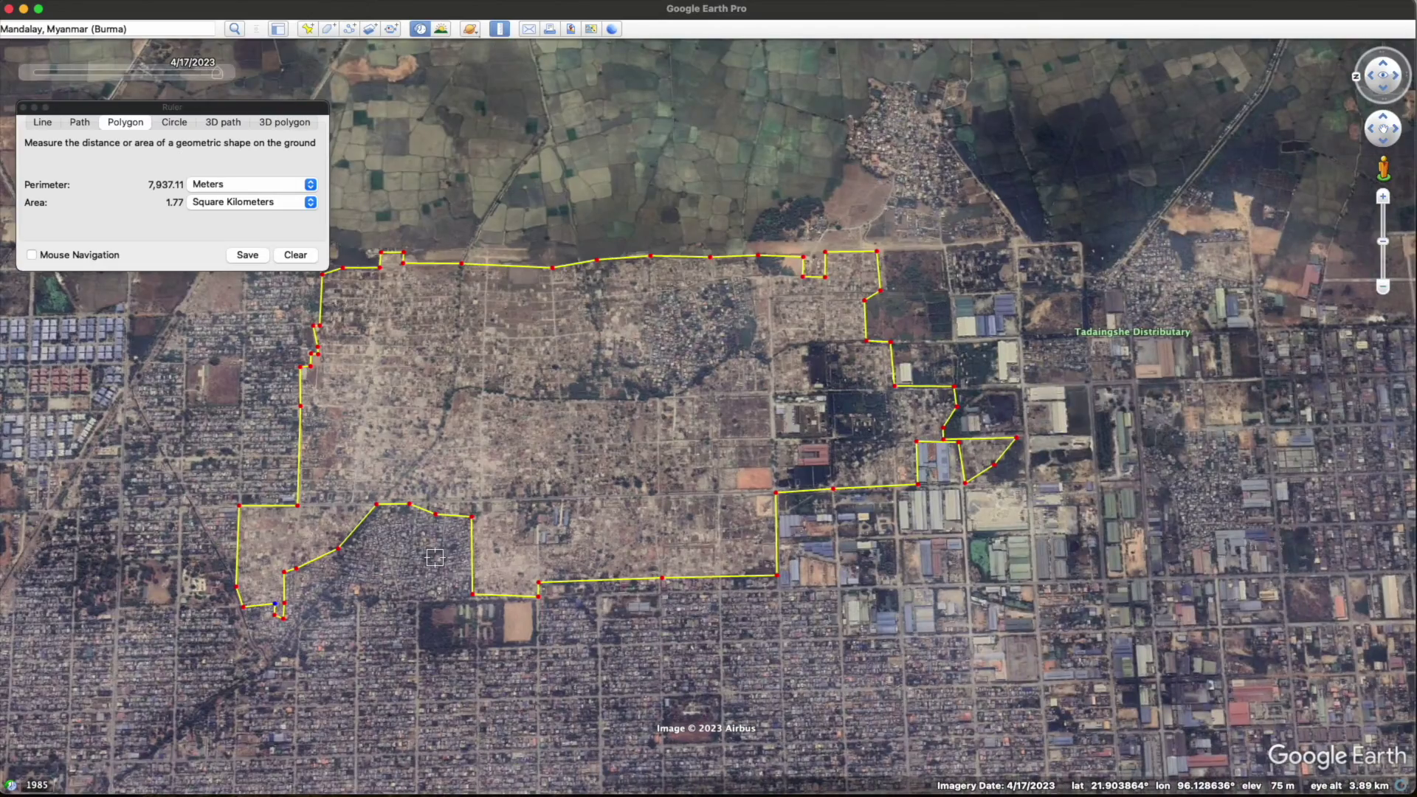
Step: Move the Ruler window clear of the outlined Mandalay area and set its perimeter unit to Kilometers
{"action": "left_click_drag", "start_coordinate": [172, 107], "coordinate": [562, 63]}
{"action": "left_click", "coordinate": [641, 139]}
{"action": "left_click", "coordinate": [605, 148]}
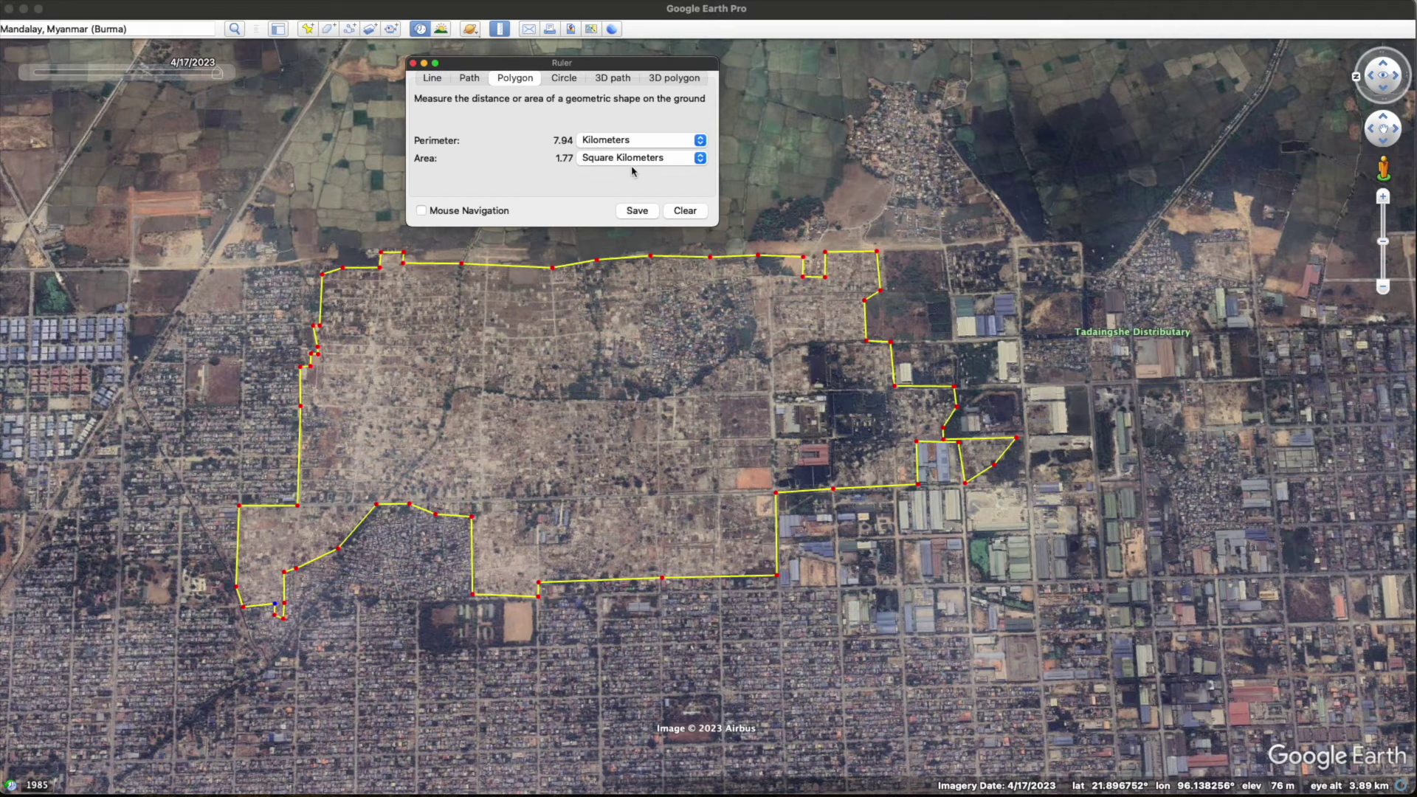
Step: In EO Browser, start an area measurement of the Novosibirsk burn scar, tracing its southern edge and rounding its southwestern tip
{"action": "left_click", "coordinate": [808, 508]}
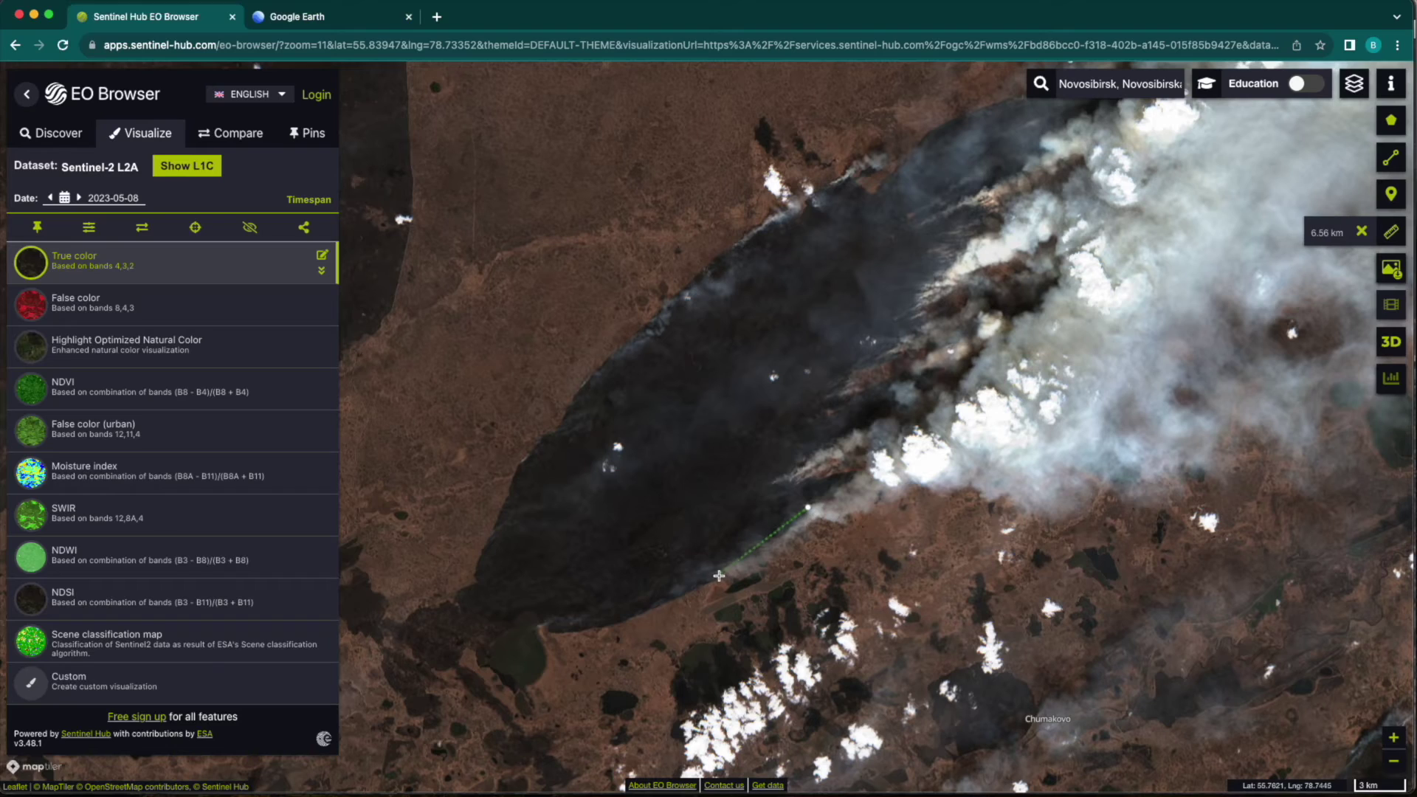
{"action": "left_click", "coordinate": [718, 575]}
{"action": "left_click", "coordinate": [635, 620]}
{"action": "left_click", "coordinate": [550, 631]}
{"action": "left_click", "coordinate": [506, 626]}
{"action": "left_click", "coordinate": [459, 611]}
{"action": "left_click", "coordinate": [452, 588]}
{"action": "left_click", "coordinate": [516, 472]}
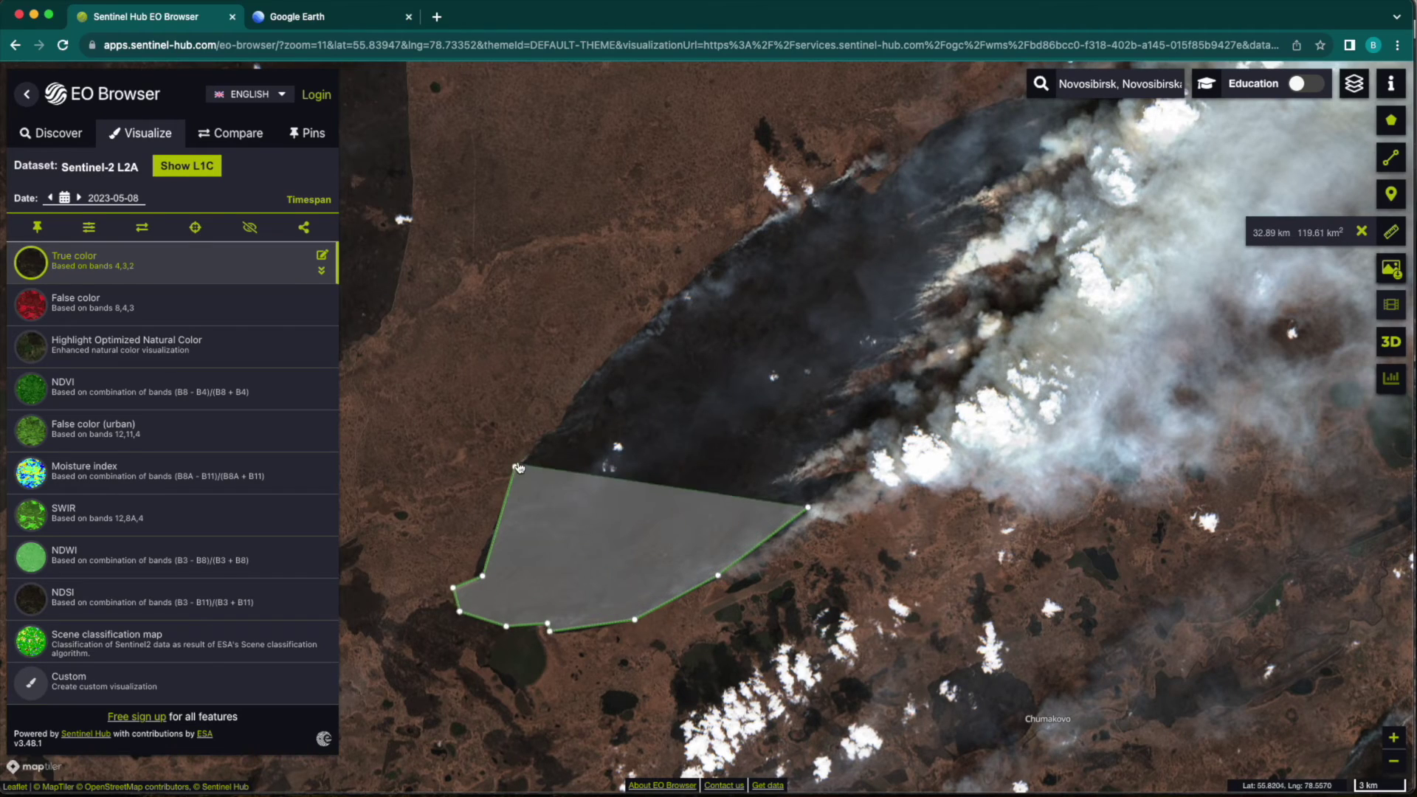
Step: Continue the burn scar outline northeast along its northwestern edge to the edge of the smoke
{"action": "left_click", "coordinate": [540, 435]}
{"action": "left_click", "coordinate": [580, 377]}
{"action": "left_click", "coordinate": [676, 287]}
{"action": "left_click", "coordinate": [747, 226]}
{"action": "left_click", "coordinate": [807, 204]}
{"action": "left_click", "coordinate": [850, 171]}
{"action": "left_click", "coordinate": [877, 188]}
{"action": "left_click", "coordinate": [926, 131]}
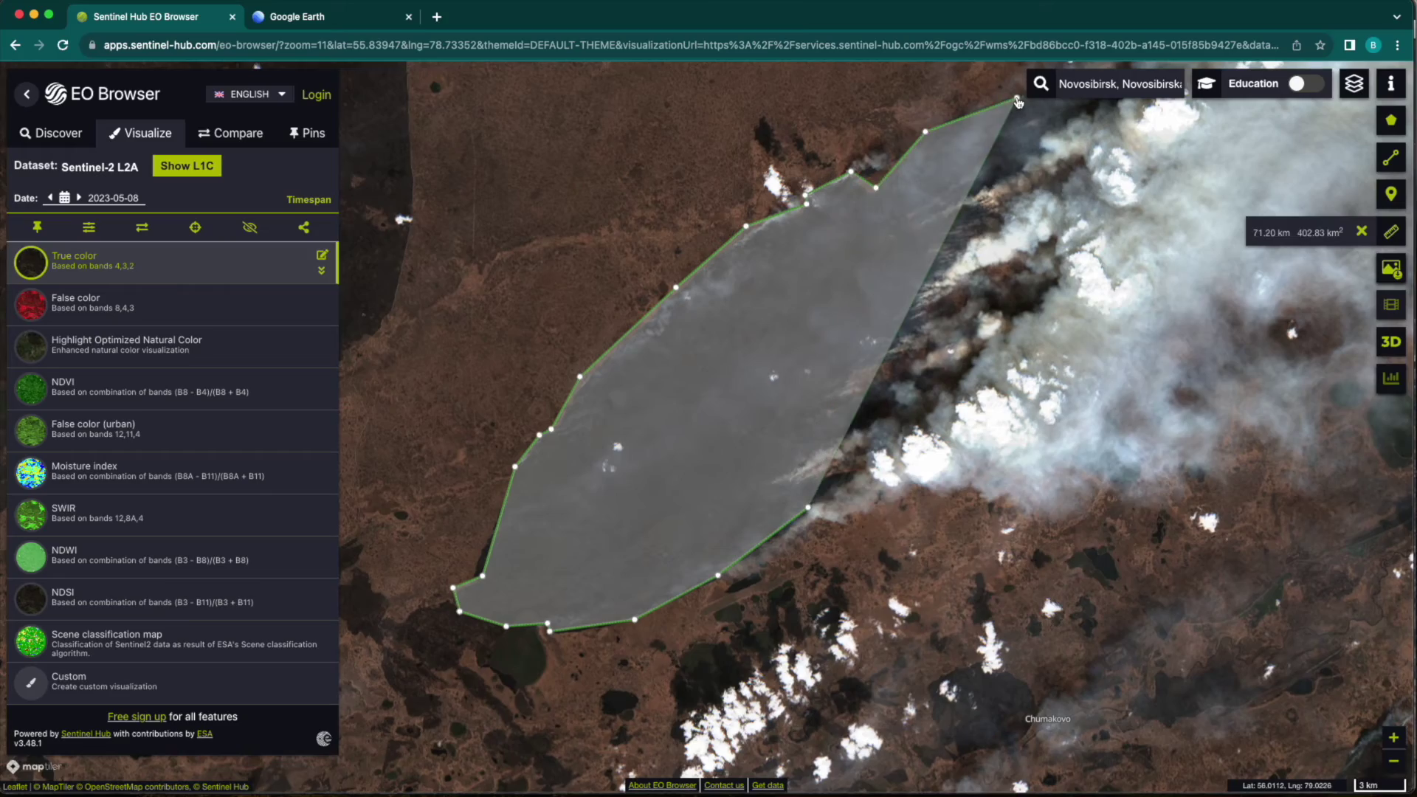
{"action": "left_click", "coordinate": [1017, 101]}
Step: Bring the northeastern end of the burn scar into view and extend the outline around it toward the smoky fire line
{"action": "left_click_drag", "start_coordinate": [1018, 102], "coordinate": [849, 240]}
{"action": "left_click", "coordinate": [955, 219]}
{"action": "left_click", "coordinate": [950, 263]}
{"action": "left_click", "coordinate": [828, 317]}
{"action": "left_click", "coordinate": [809, 370]}
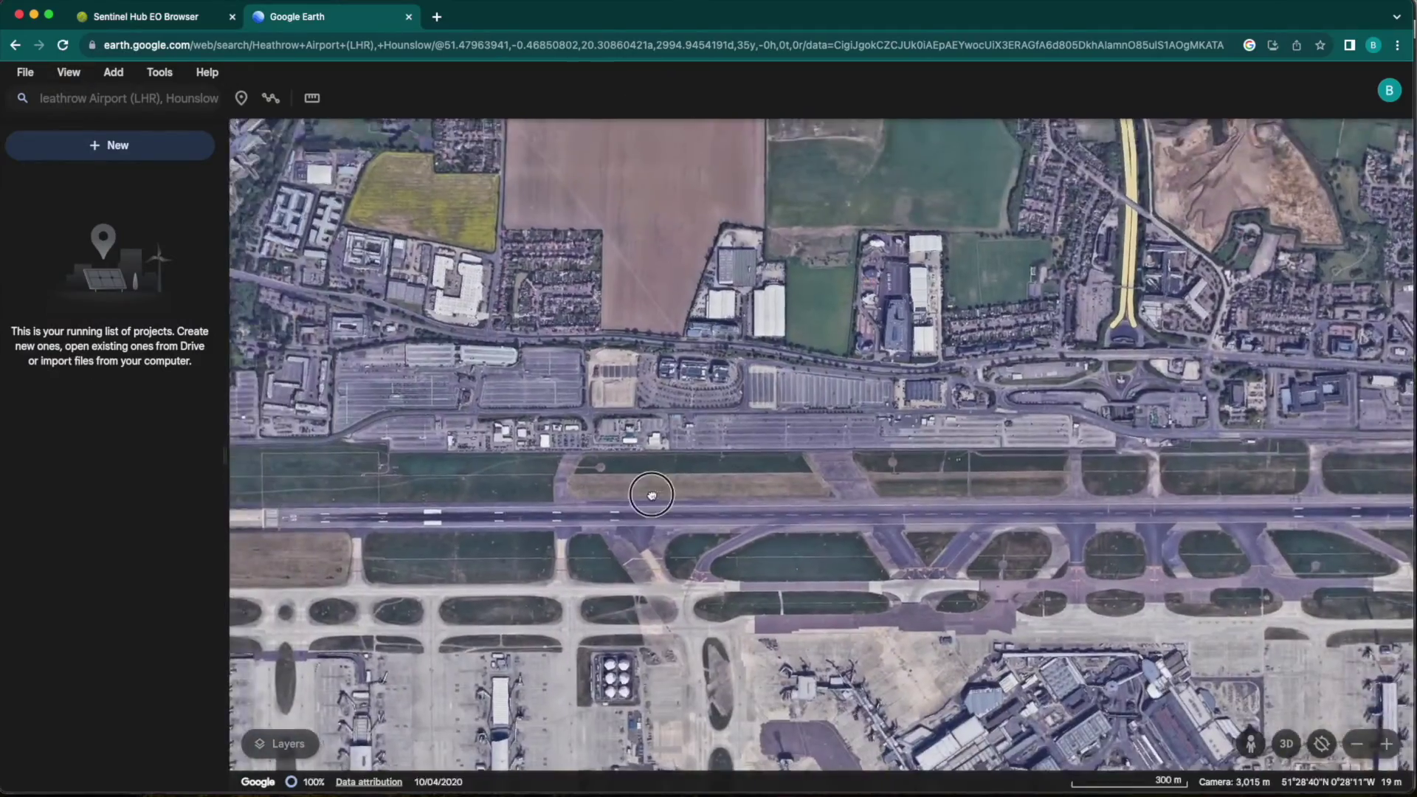
Step: In Google Earth, measure a straight line along Heathrow's northern runway from east to west
{"action": "scroll", "coordinate": [652, 495], "scroll_direction": "down", "scroll_amount": 3}
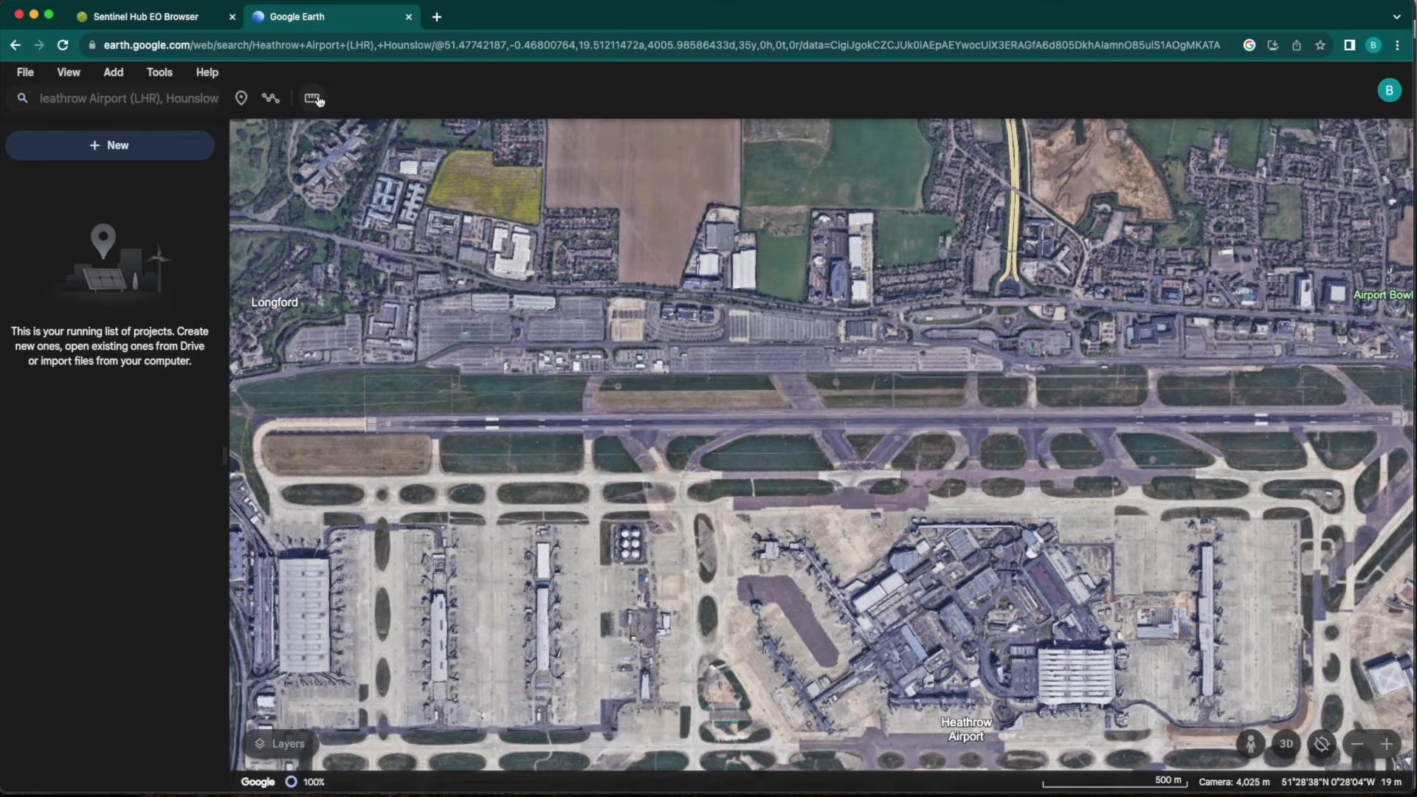
{"action": "left_click", "coordinate": [318, 100]}
{"action": "left_click", "coordinate": [1402, 418]}
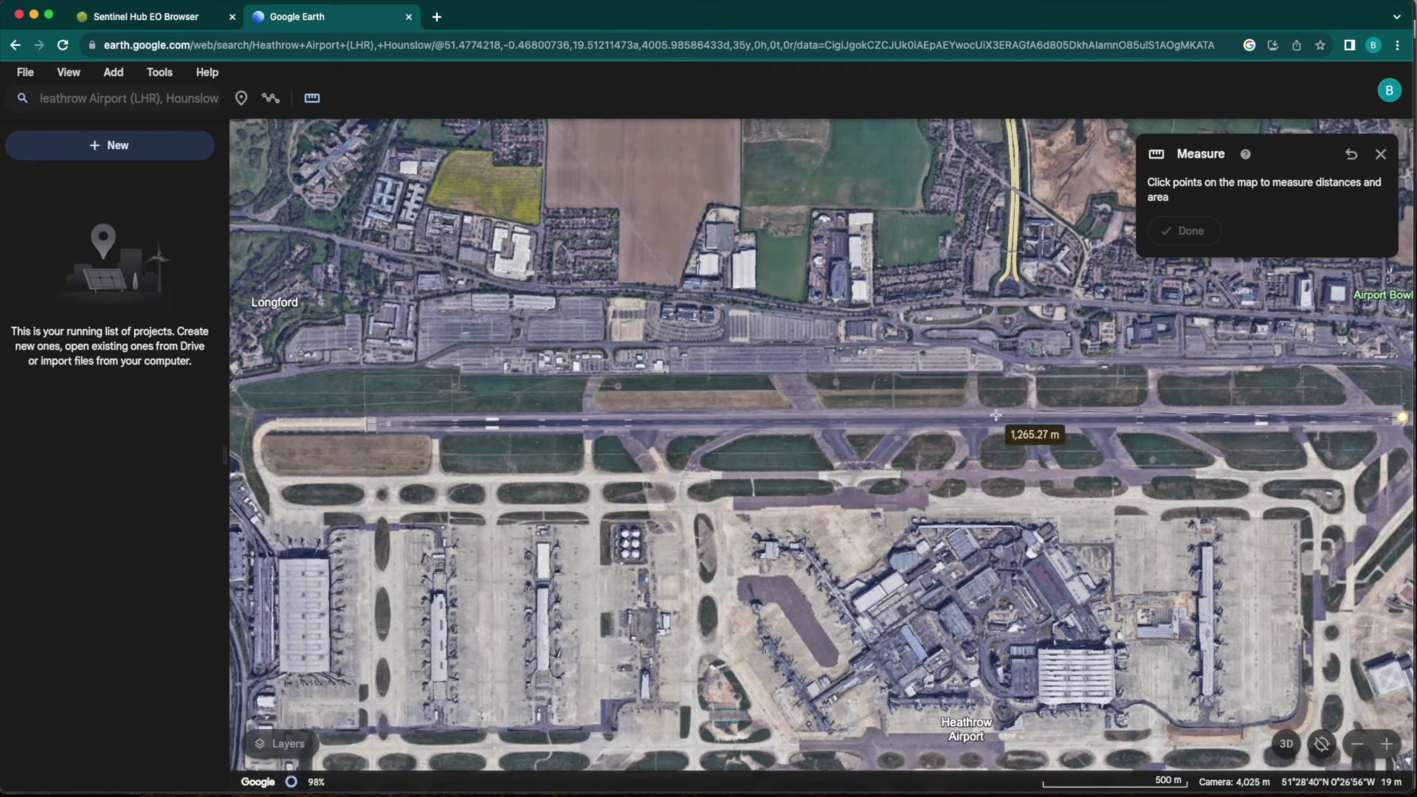
{"action": "left_click", "coordinate": [366, 425]}
{"action": "left_click", "coordinate": [366, 424]}
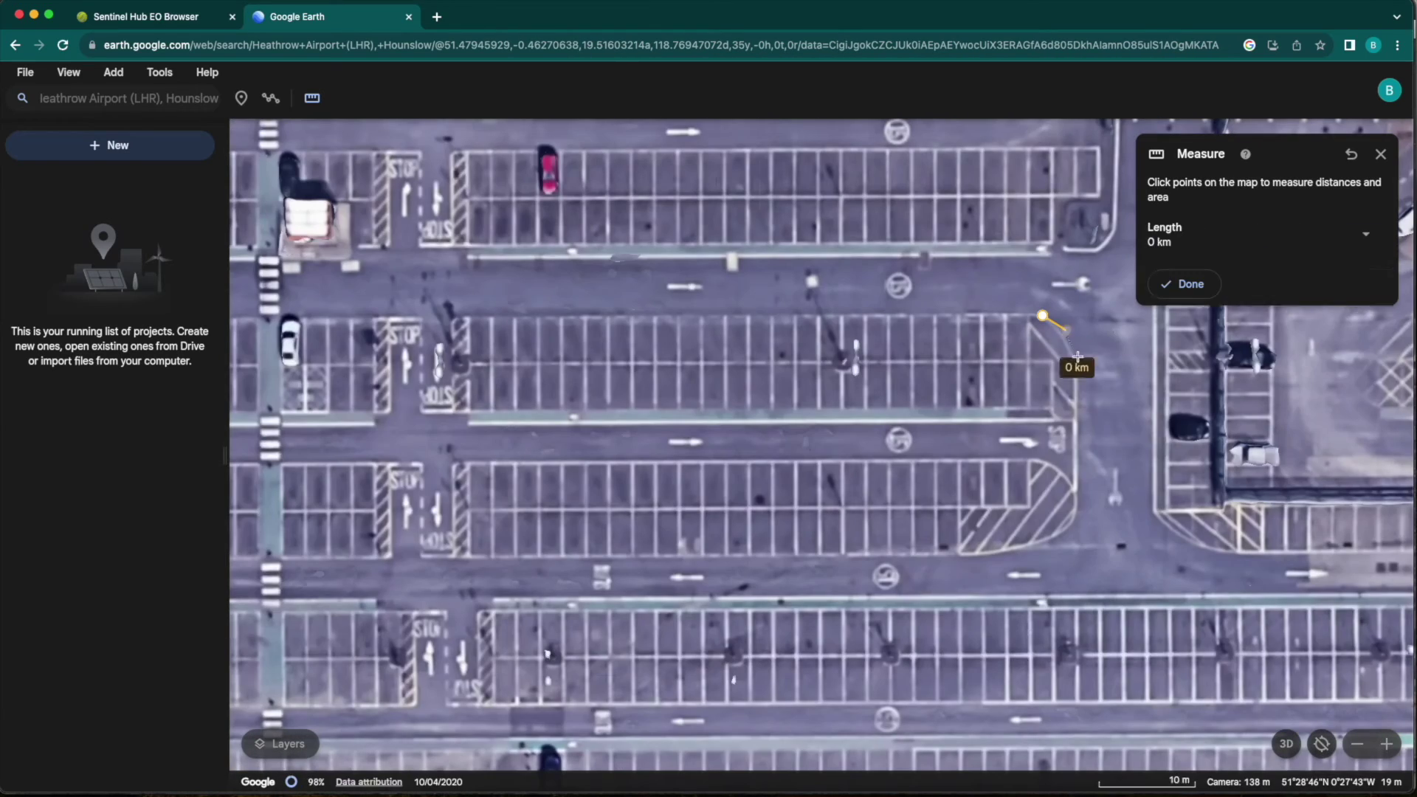
Step: Close the outline around the block of parking bays at its starting point to measure its area
{"action": "left_click", "coordinate": [1043, 315]}
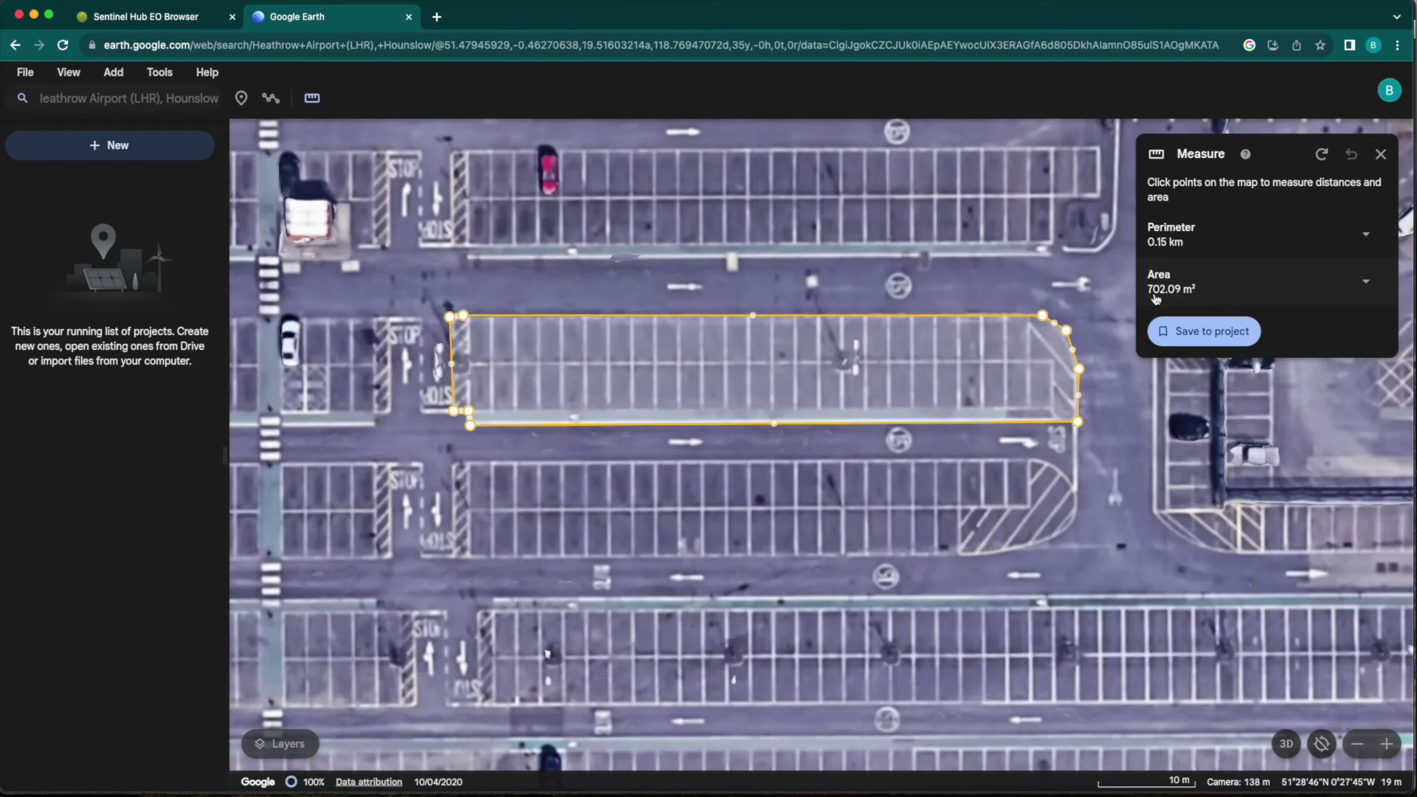